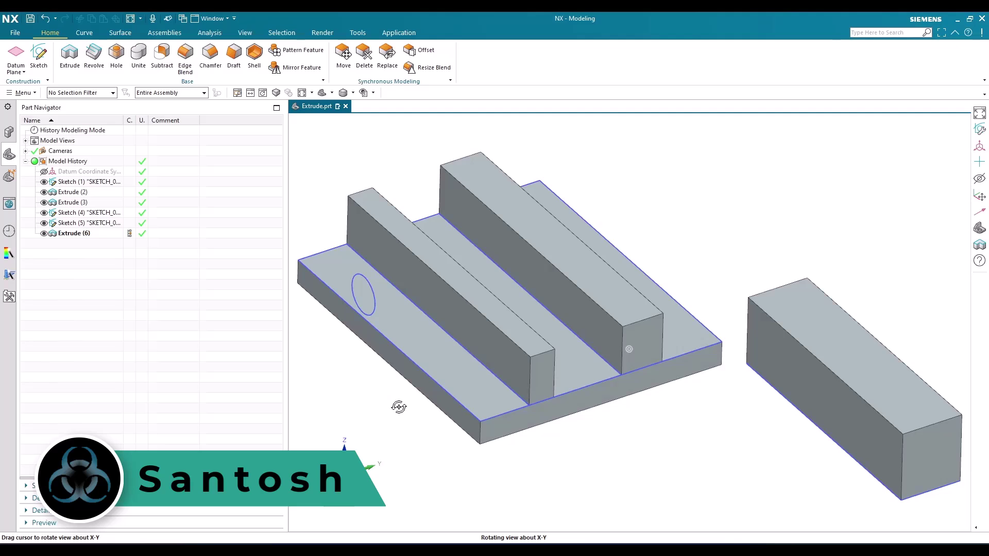
middle_click_drag(398, 407, 421, 414)
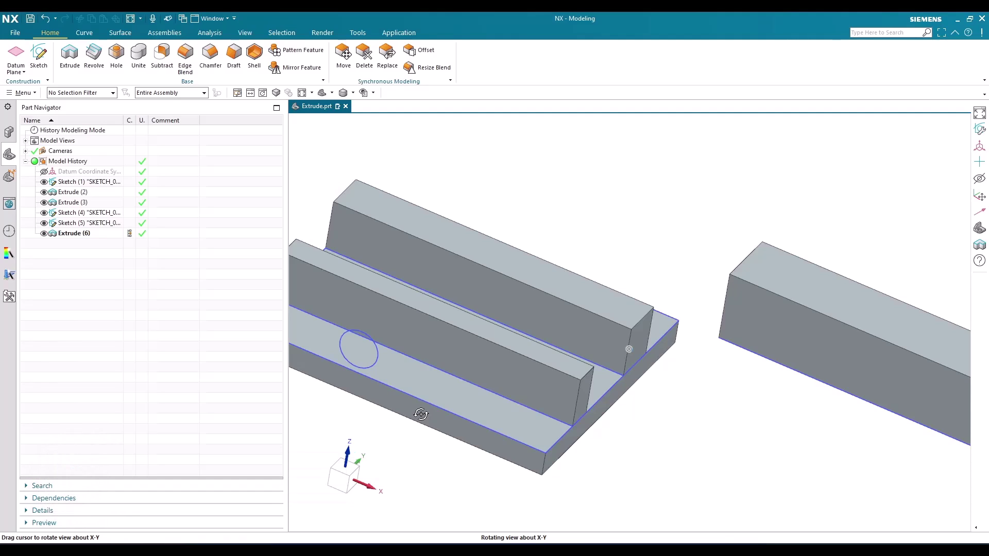
middle_click_drag(421, 414, 419, 411)
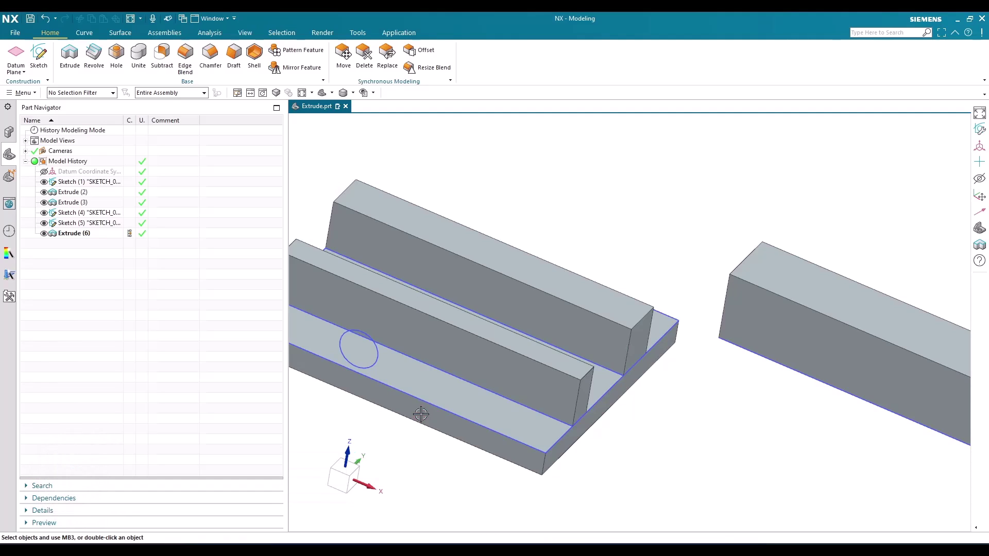
scroll(471, 378, "down", 2)
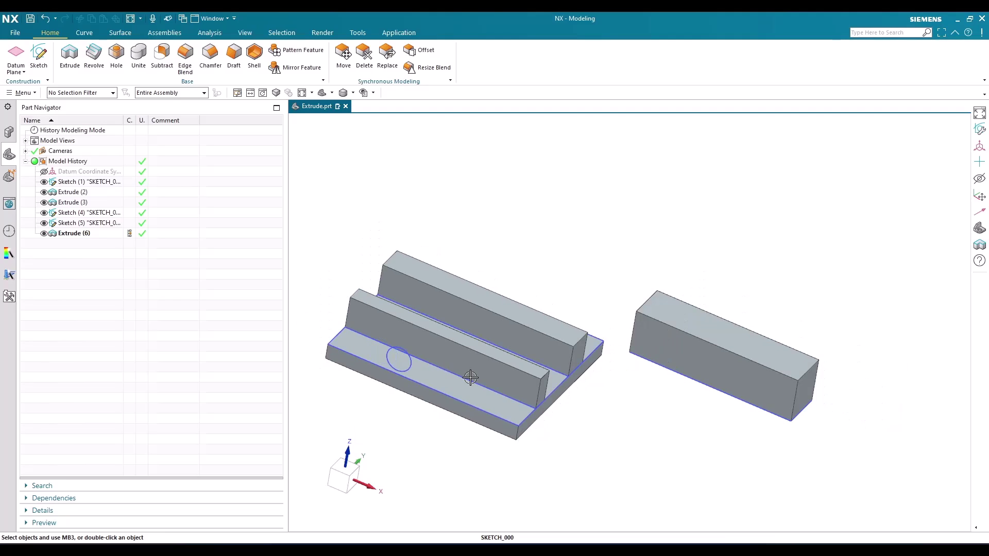
middle_click_drag(470, 377, 472, 370, "shift")
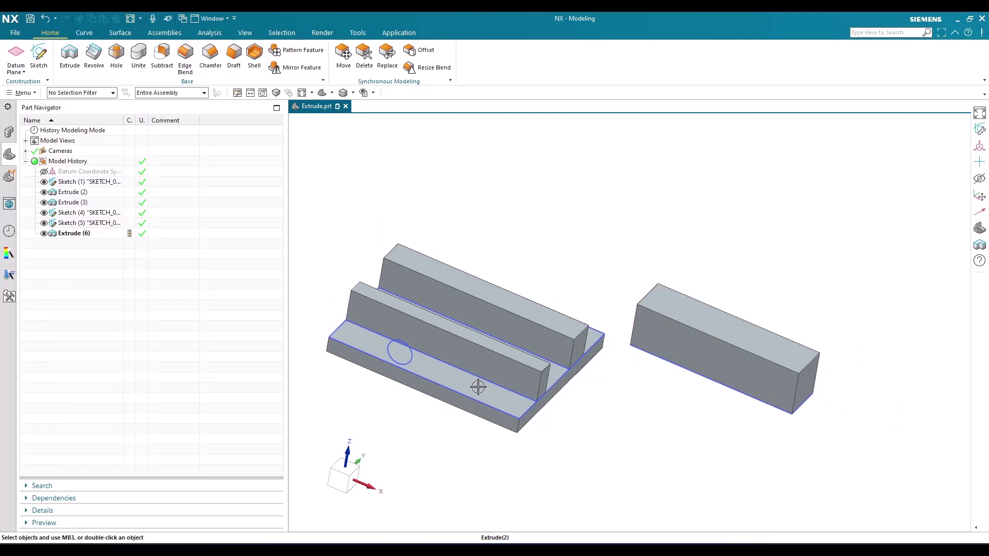
scroll(478, 387, "down", 1)
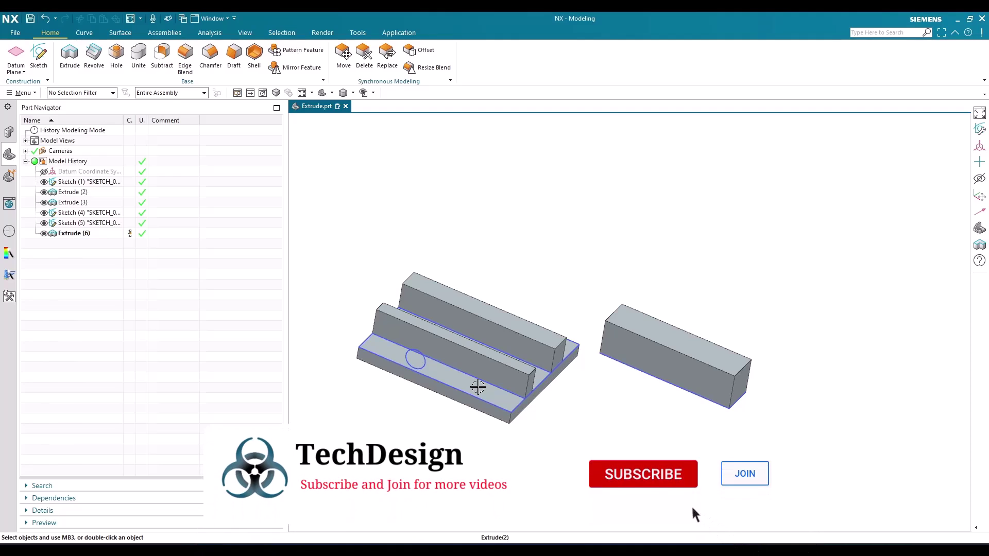
scroll(478, 386, "down", 1)
scroll(478, 386, "up", 2)
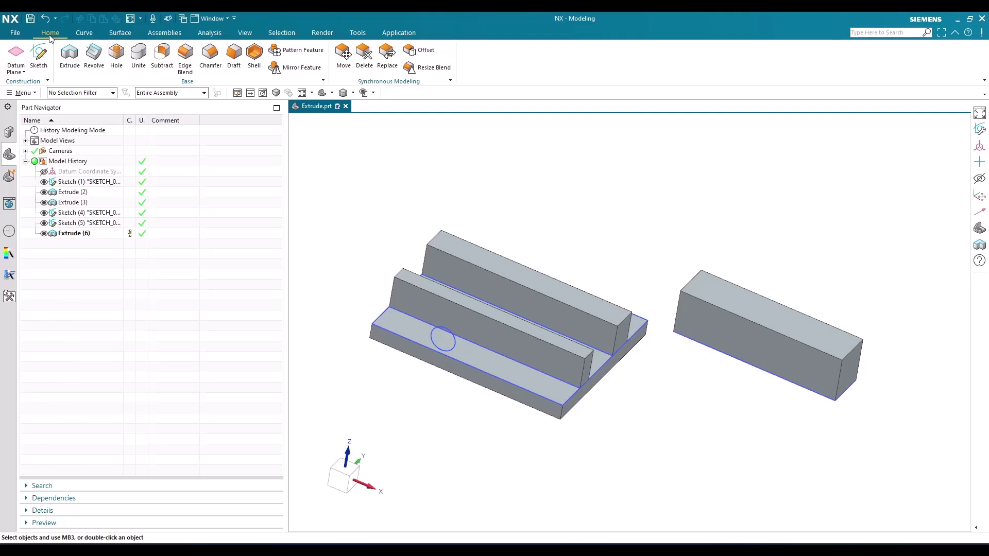
- Start an Extrude, reveal its additional options and reset the settings to their defaults
left_click(69, 54)
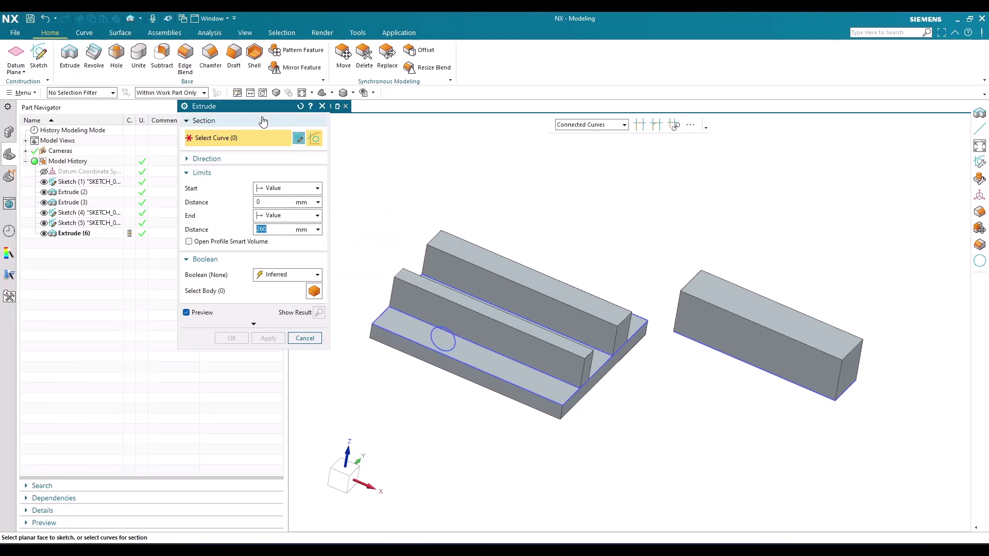
left_click(254, 323)
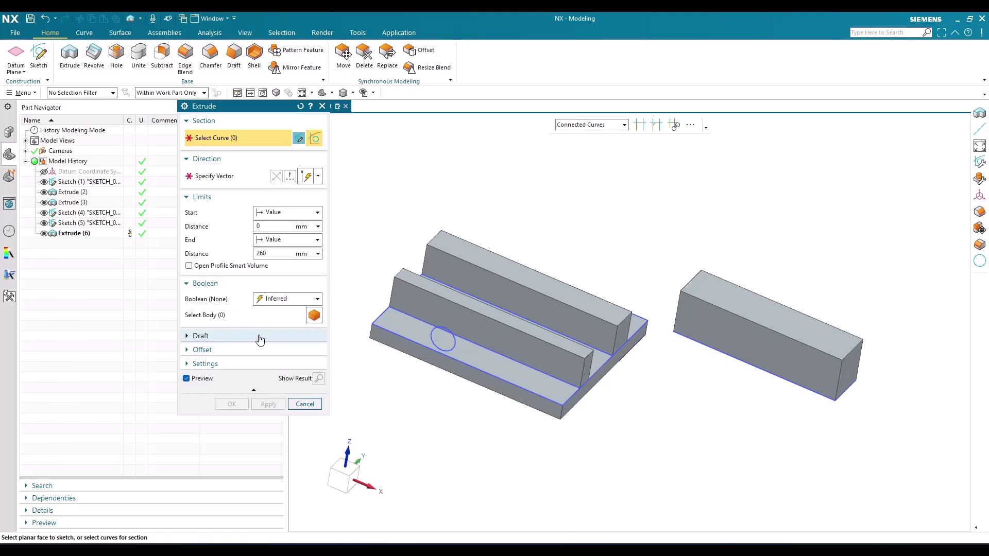
left_click(260, 338)
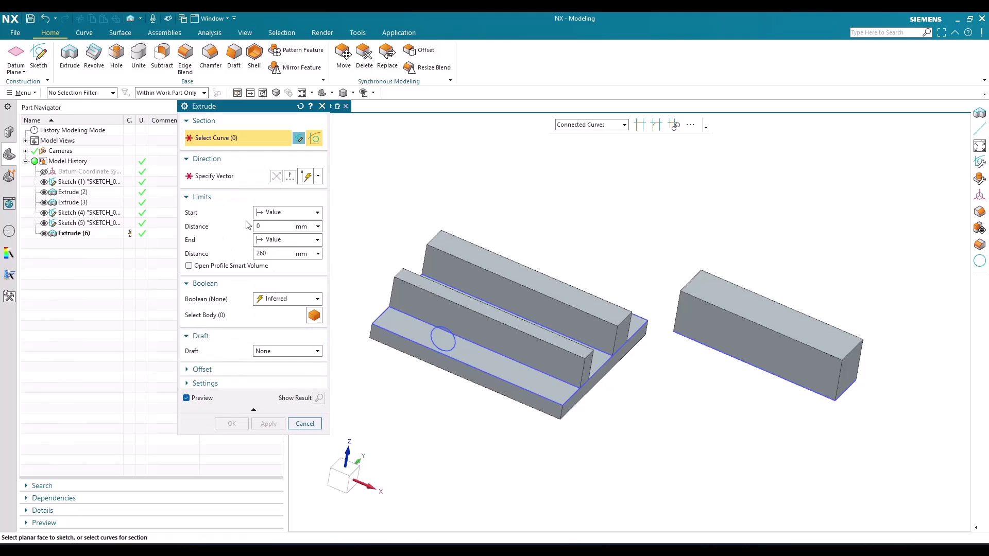
left_click(300, 106)
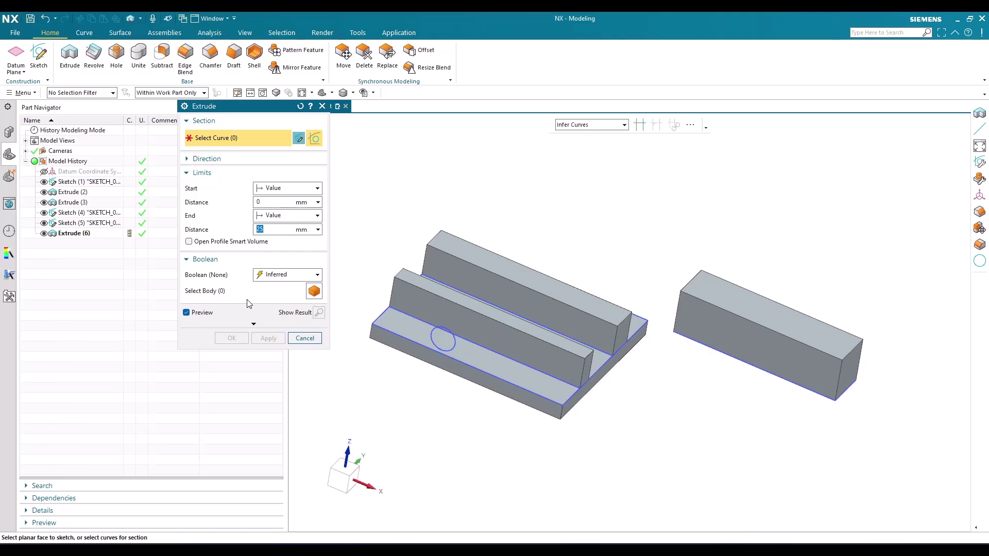
- Examine the Extrude direction, draft, offset and body settings with the existing circle as a trial section, then reset the settings
left_click(199, 160)
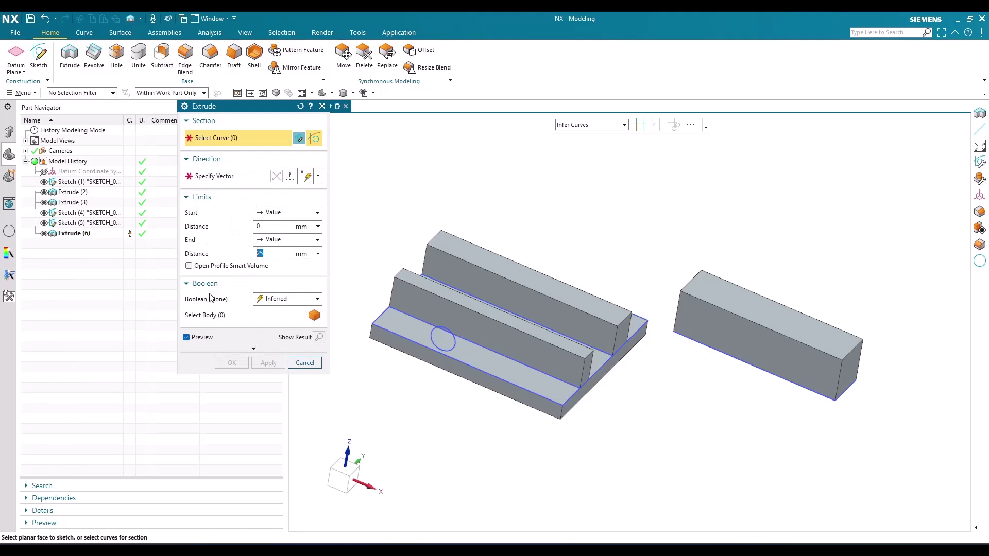
left_click(249, 350)
left_click(201, 336)
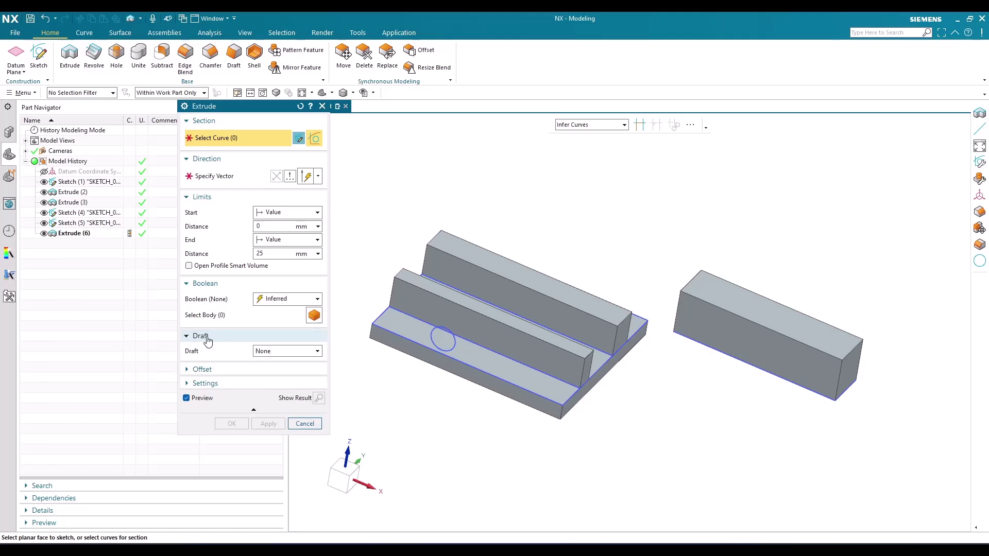
left_click(202, 370)
left_click(208, 403)
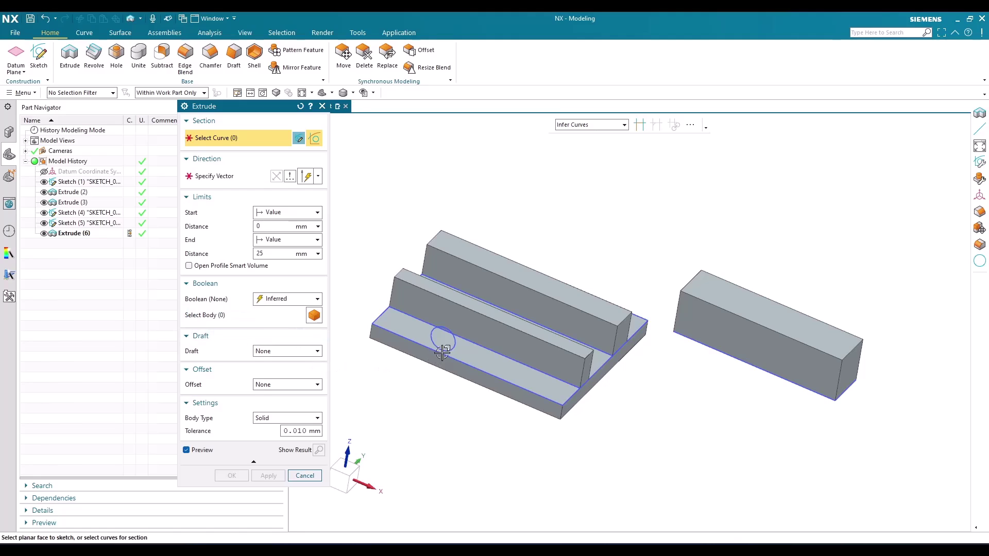
left_click(452, 348)
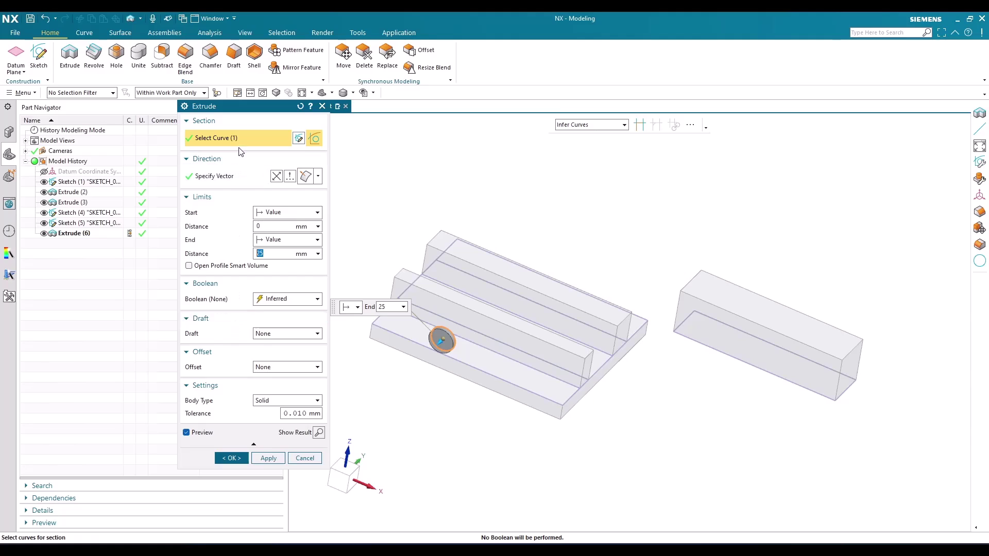
left_click(300, 107)
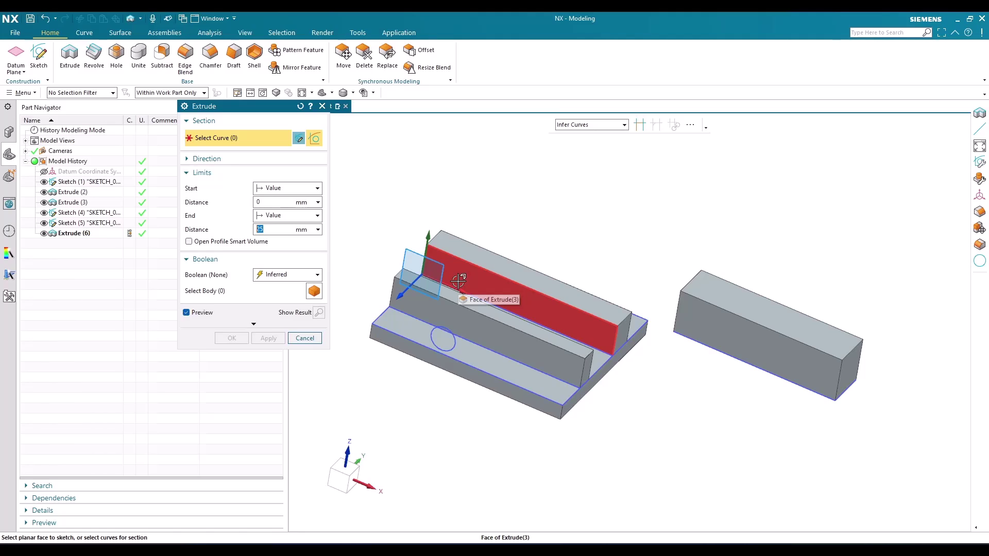
- Sketch a circle on the base plate's end face, overlapping its lower edge, as the section for the extrude
scroll(574, 404, "down", 5)
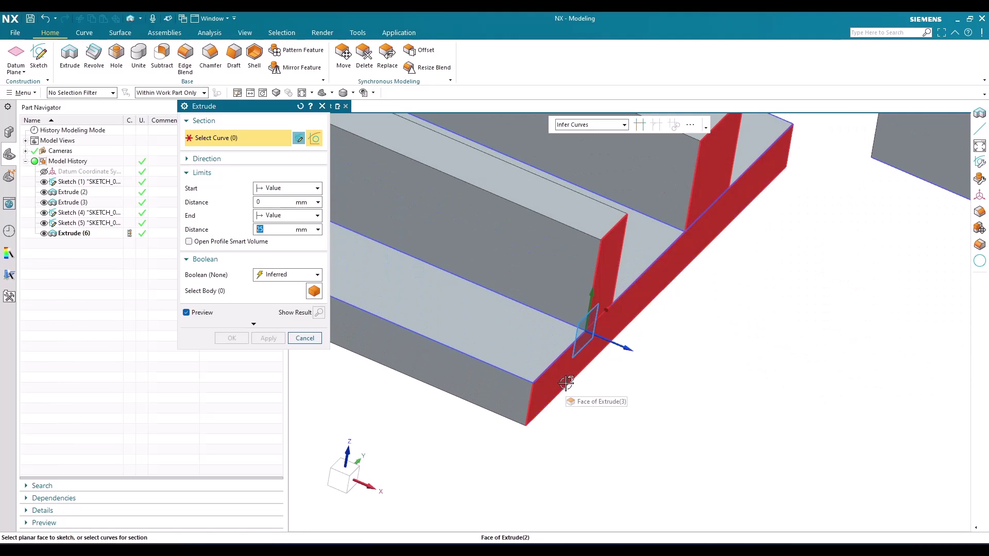
left_click(566, 384)
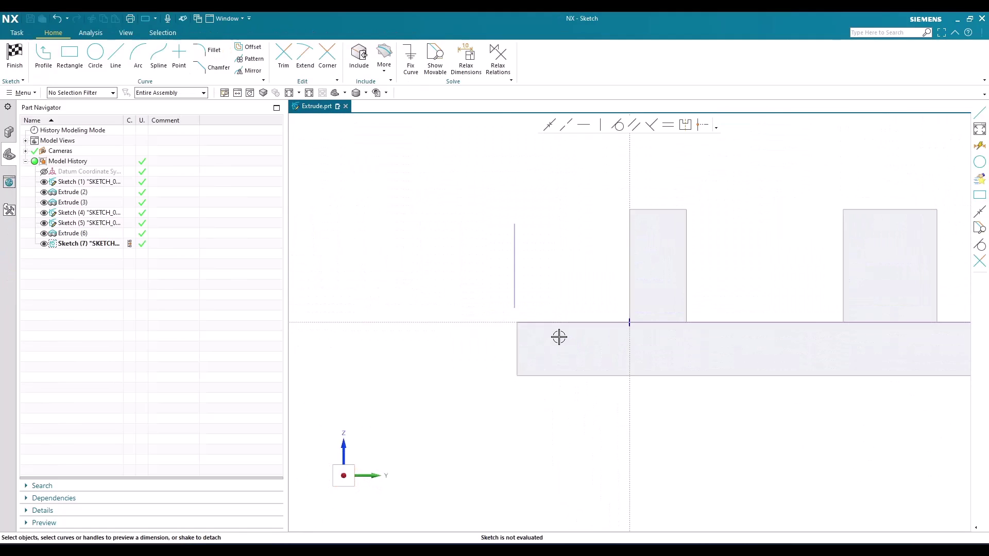
scroll(471, 287, "up", 3)
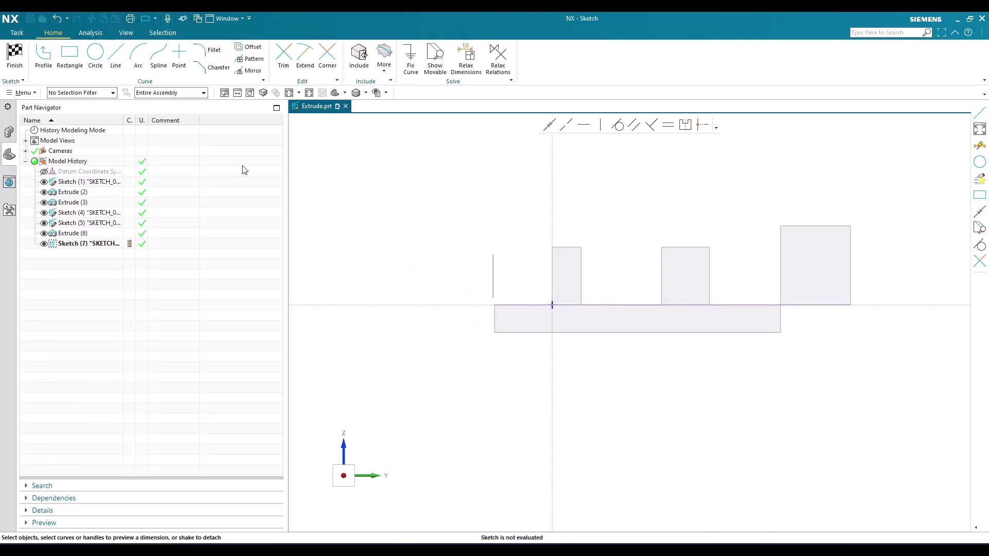
left_click(95, 53)
left_click(574, 351)
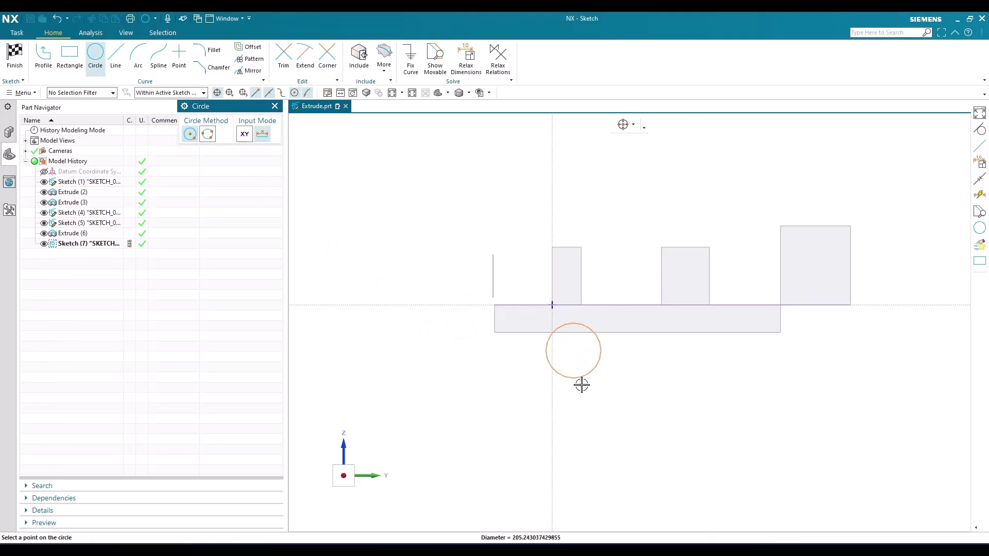
left_click(583, 388)
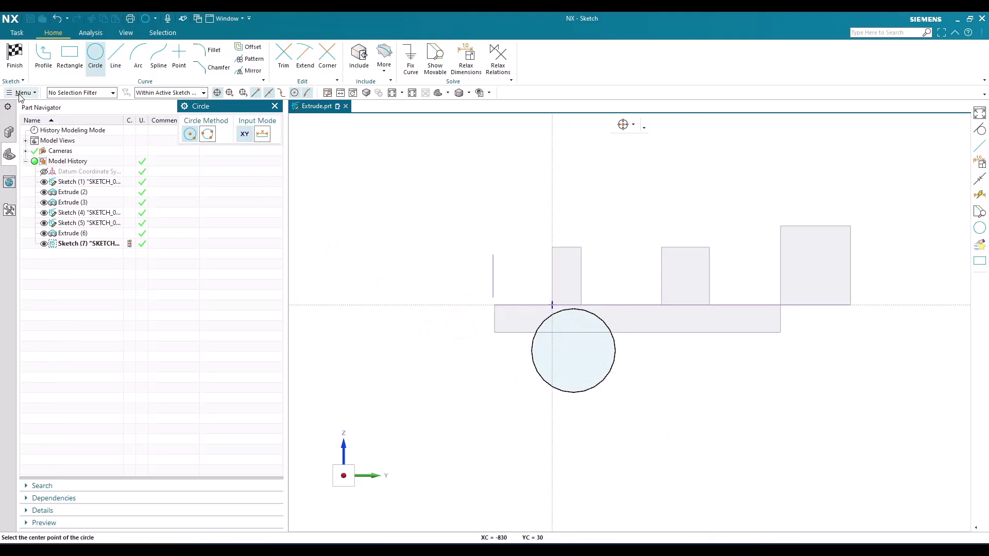
left_click(16, 66)
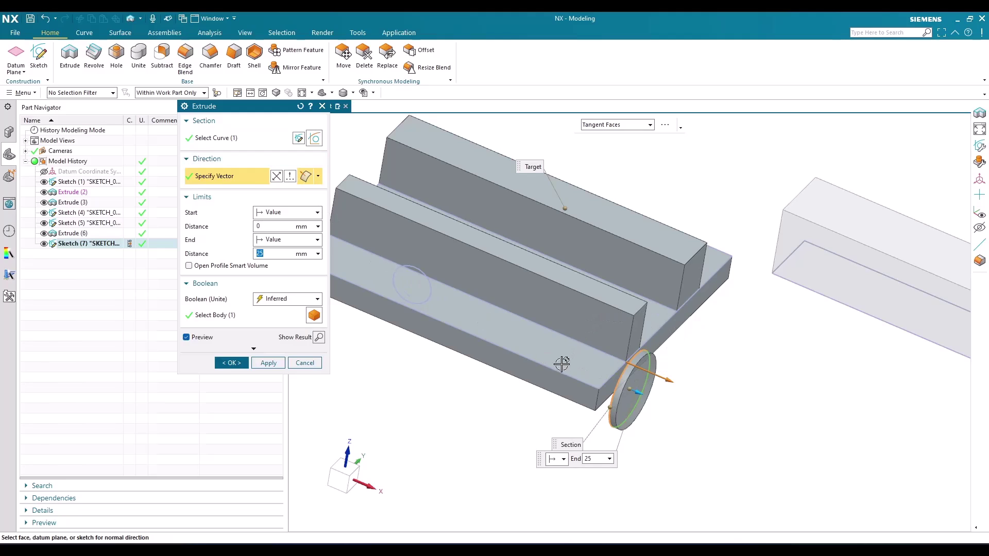
- Cancel the extrude of the end-face circle and briefly highlight the existing circle's Sketch (4) in the model history
left_click(226, 140)
left_click(222, 175)
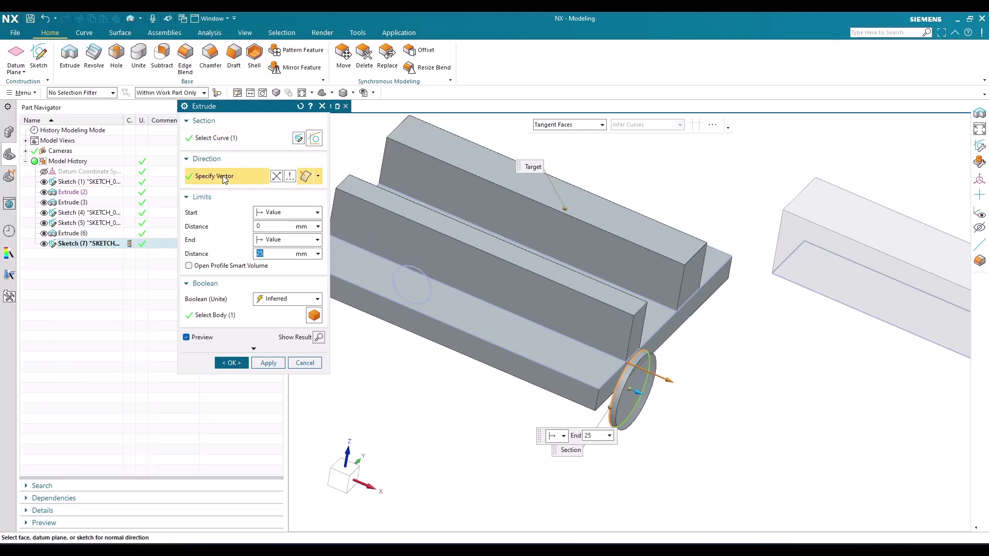
key("Escape")
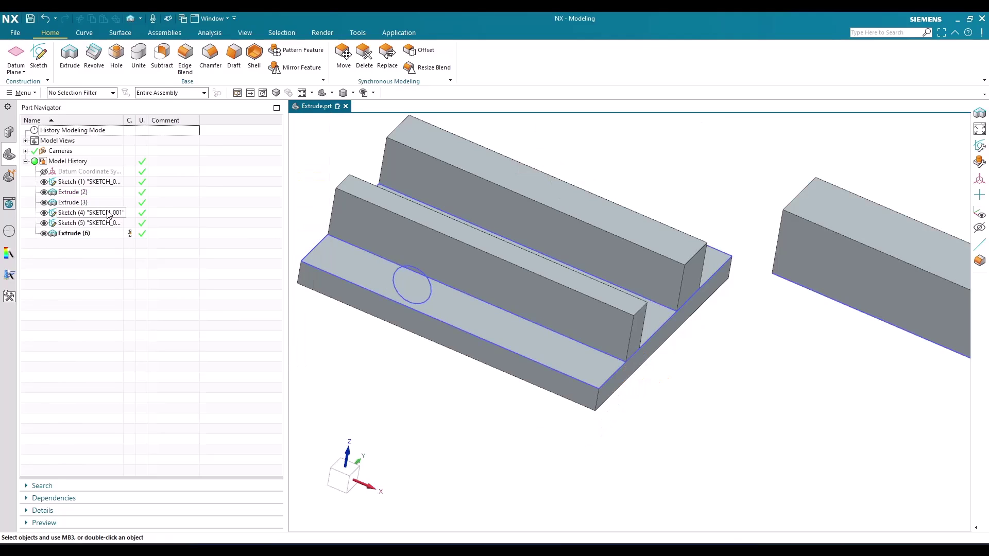
left_click(93, 212)
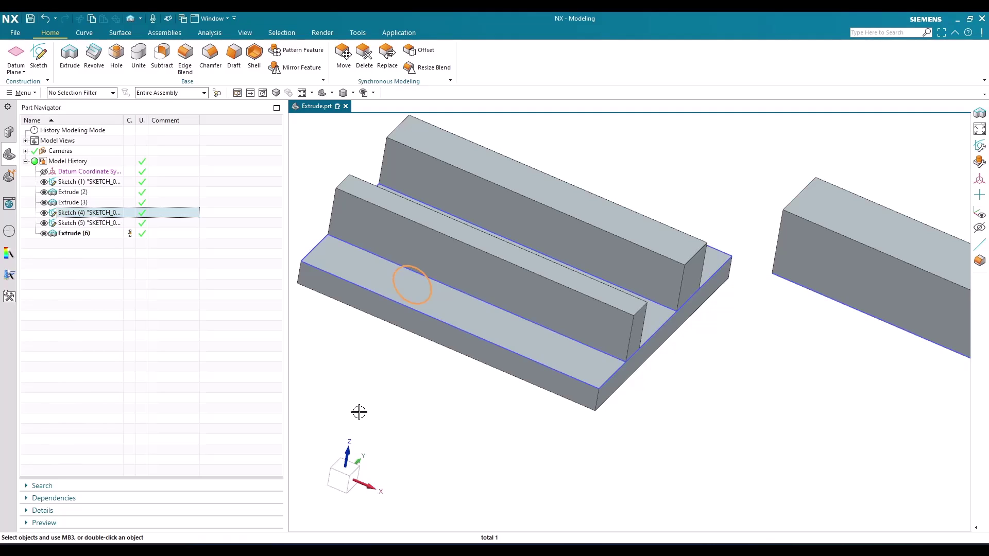
key("Escape")
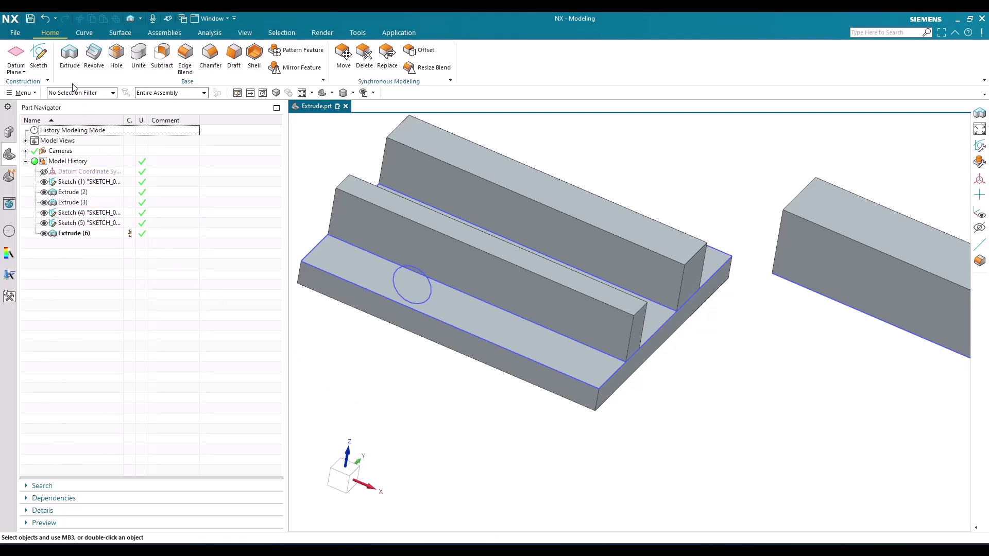
- Start a new Extrude and use the existing circle near the base plate's front edge as its section
left_click(70, 54)
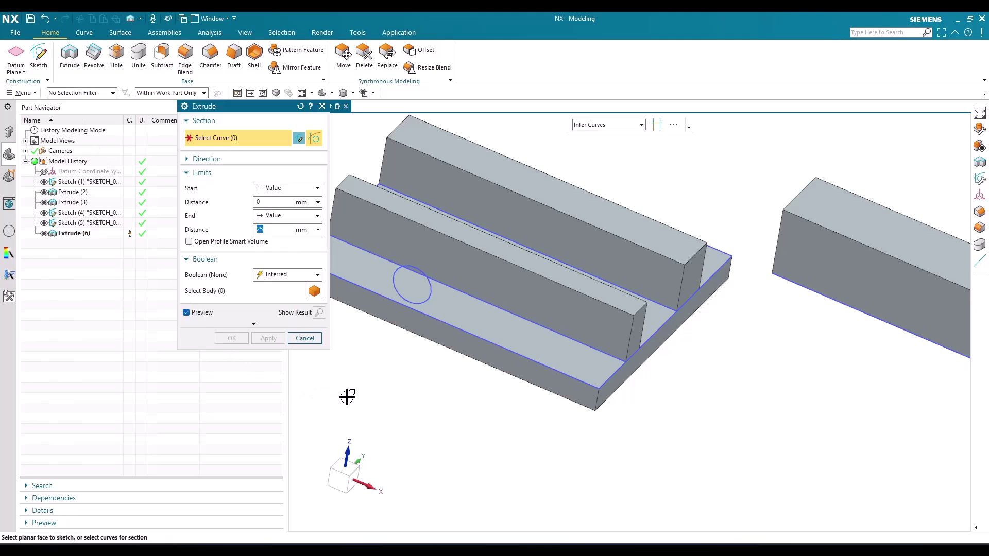
left_click(402, 294)
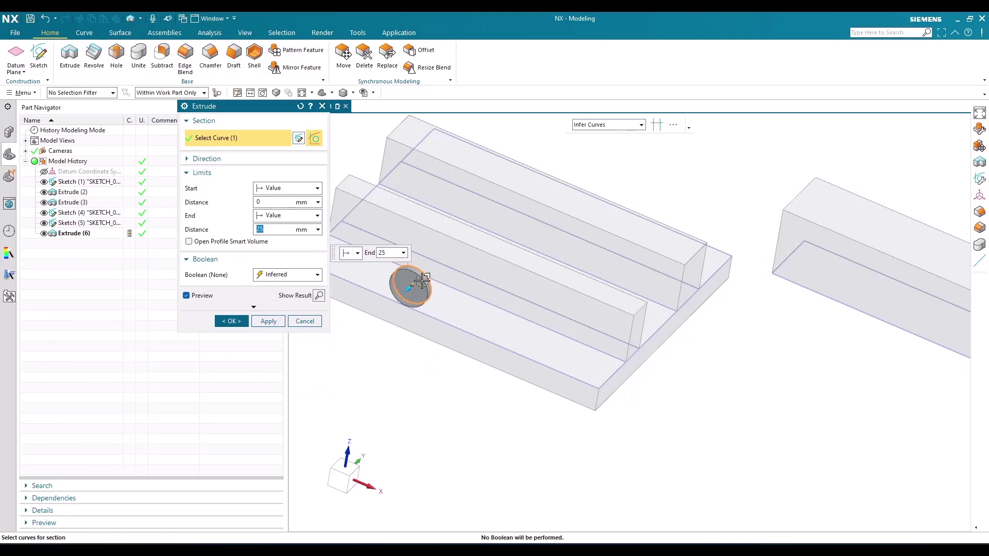
scroll(440, 283, "up", 3)
scroll(619, 327, "down", 3)
middle_click_drag(600, 332, 579, 311)
scroll(572, 309, "up", 3)
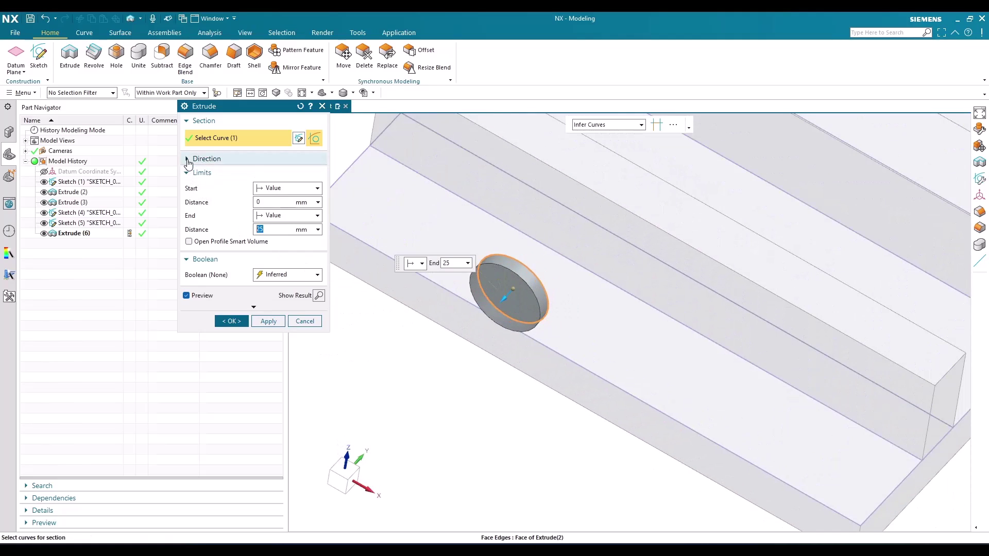
- Reverse the circle's extrude direction so that it runs toward the ribs
left_click(188, 163)
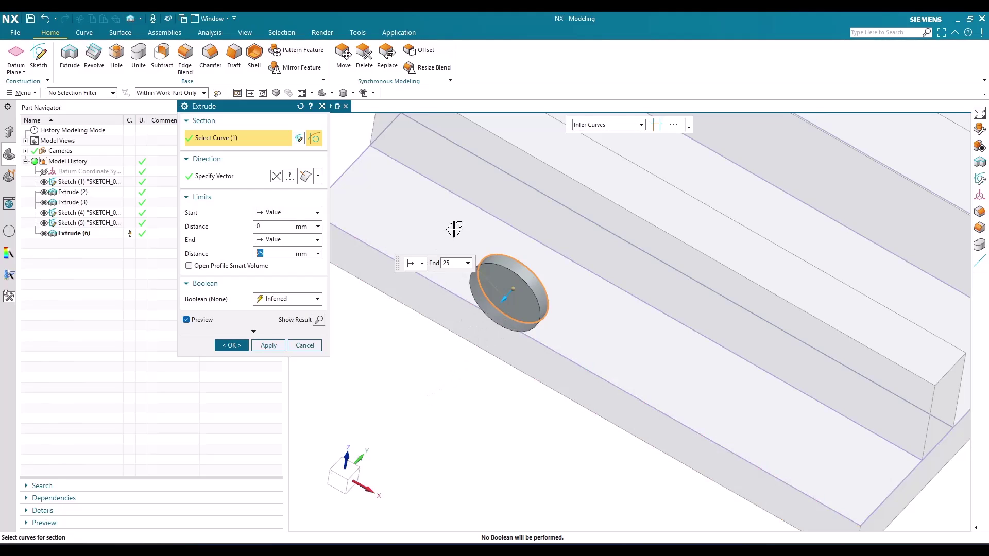
left_click(289, 177)
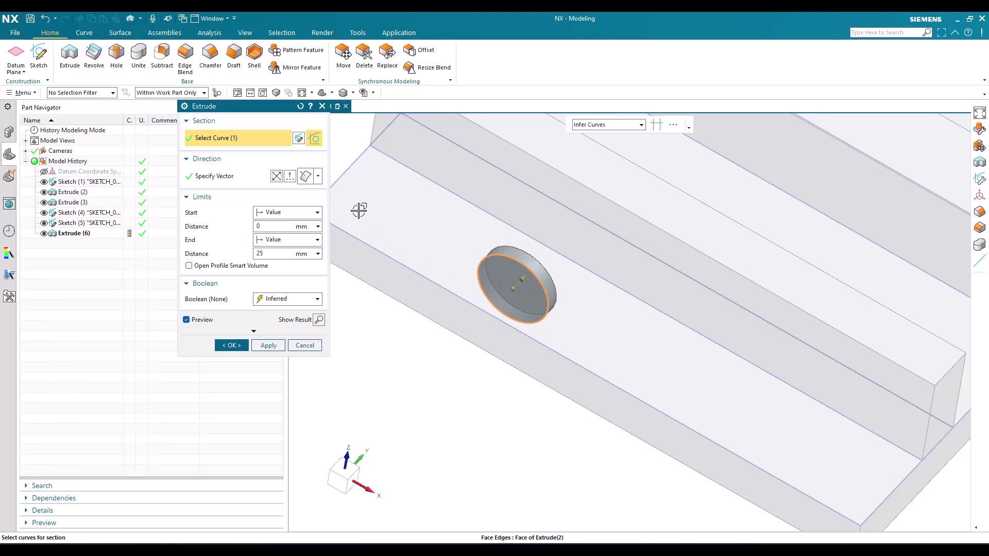
scroll(463, 288, "down", 3)
scroll(466, 296, "up", 3)
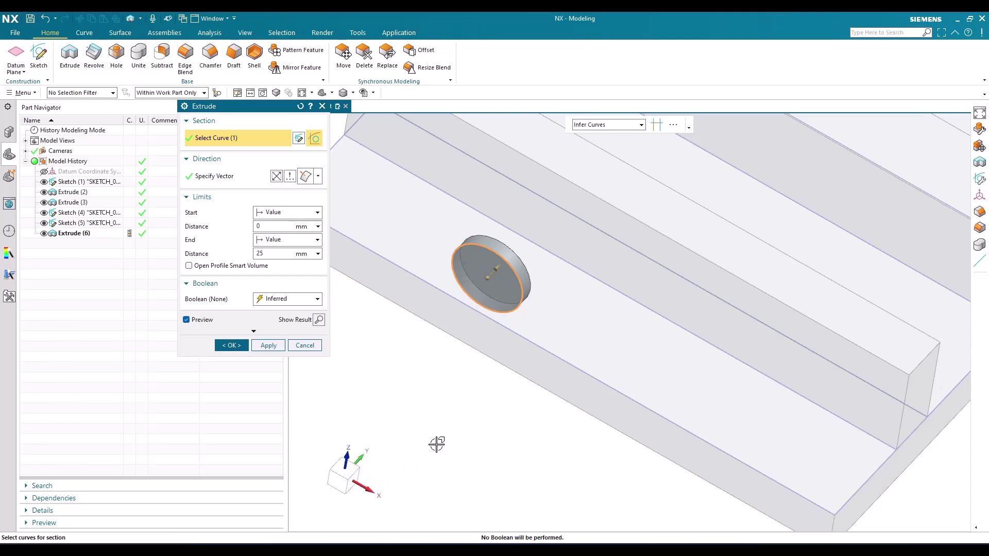
scroll(468, 375, "down", 2)
middle_click_drag(469, 366, 450, 346)
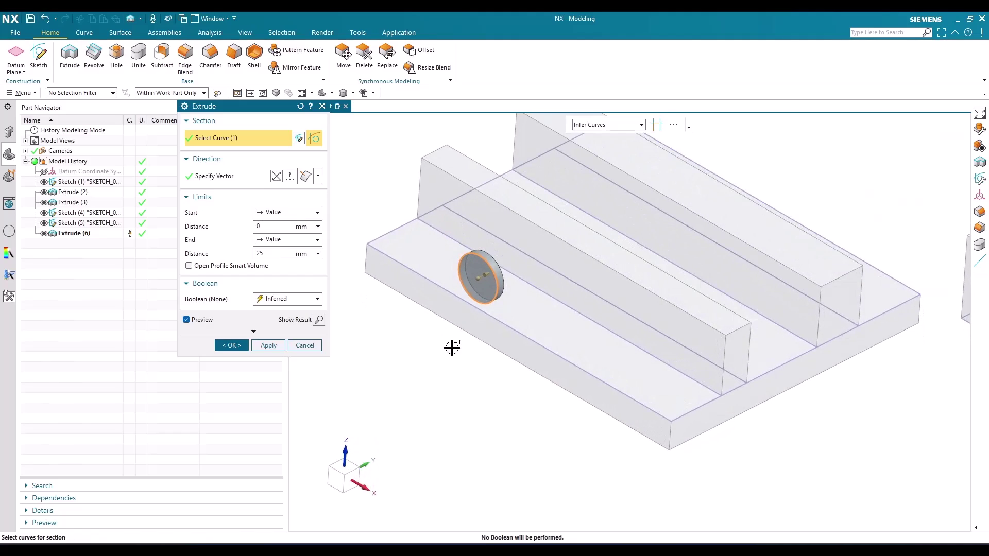
- Review the vector types available for the circle's extrude direction, keeping the Face/Plane Normal method
left_click(317, 176)
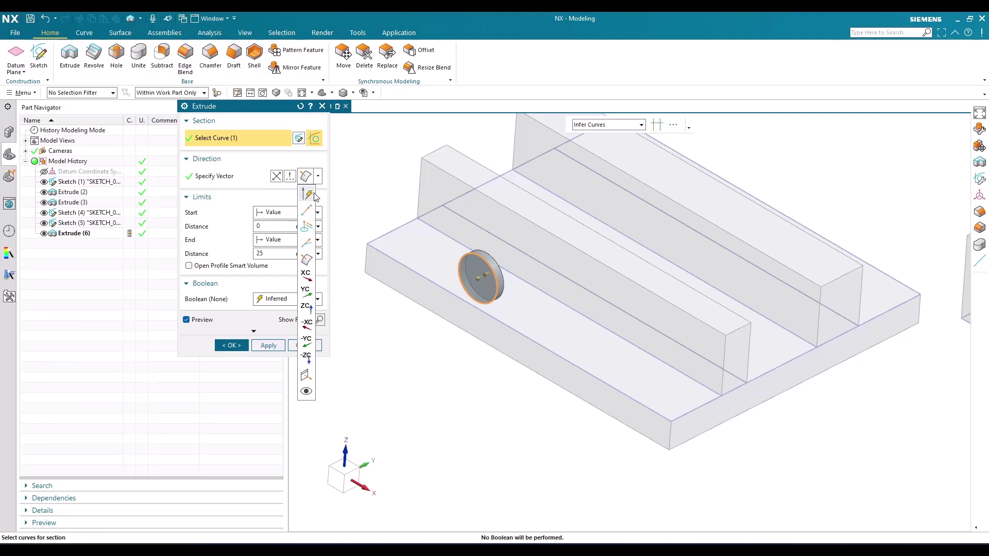
left_click(238, 182)
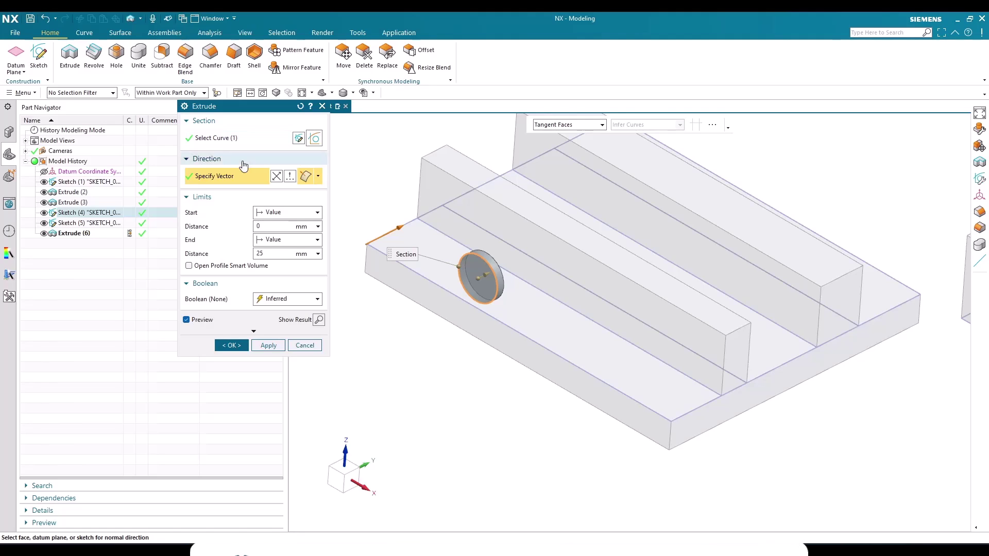
left_click(317, 176)
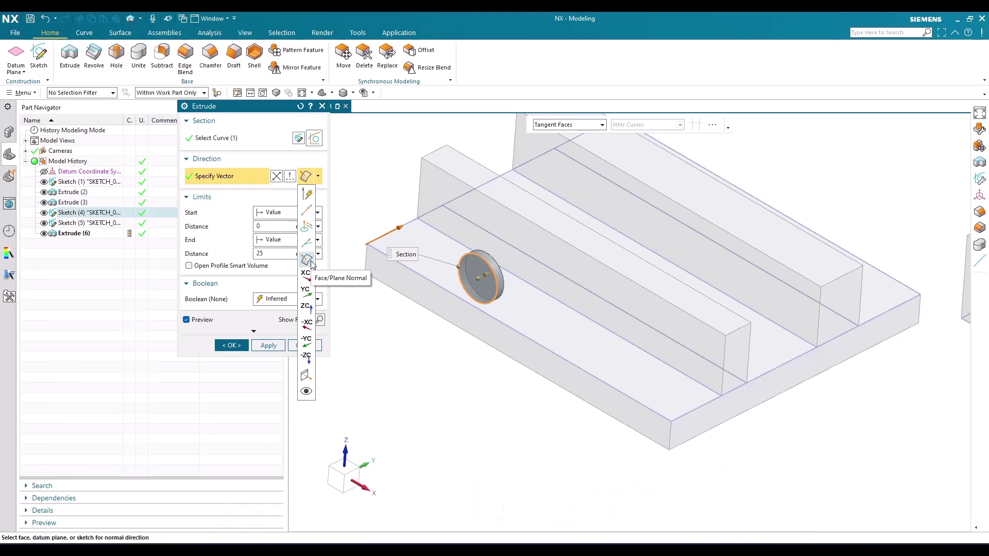
left_click(242, 182)
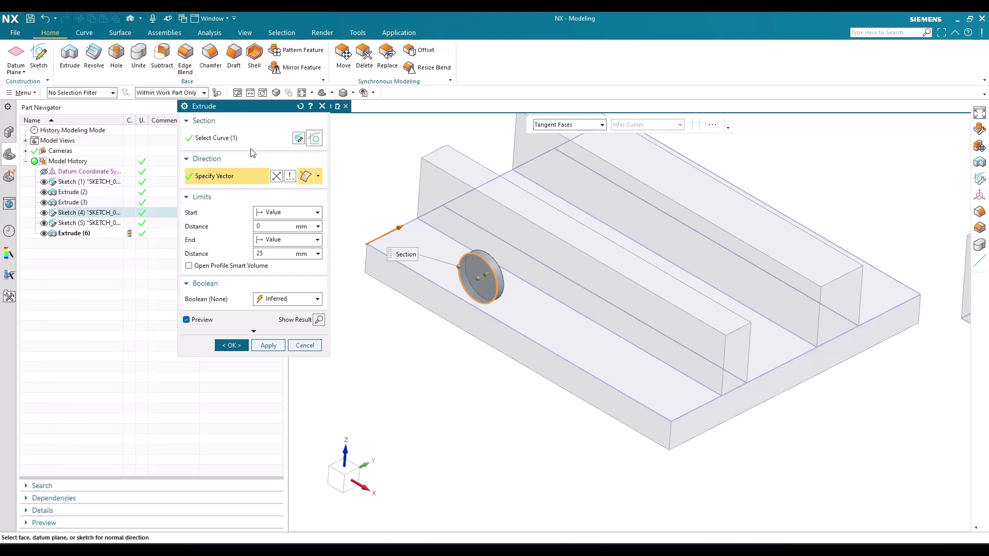
scroll(415, 278, "up", 3)
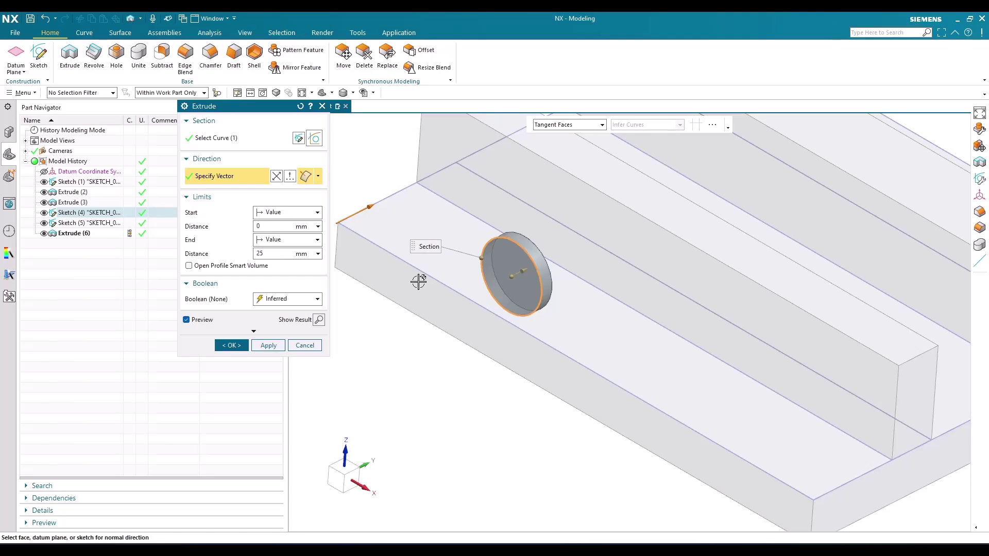
- Keep the Value option for both extrude limits and set the end distance to 50 mm
left_click(260, 213)
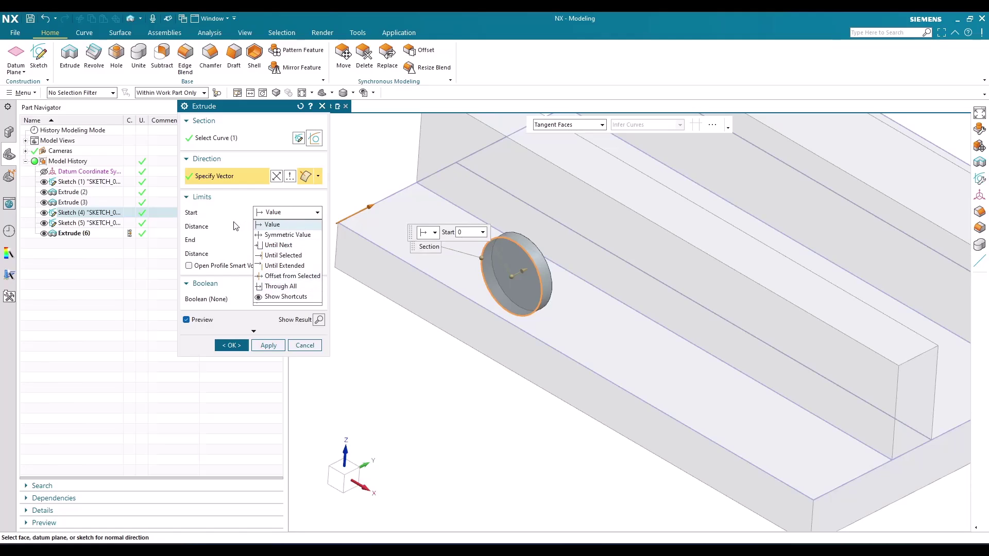
left_click(263, 224)
left_click(264, 227)
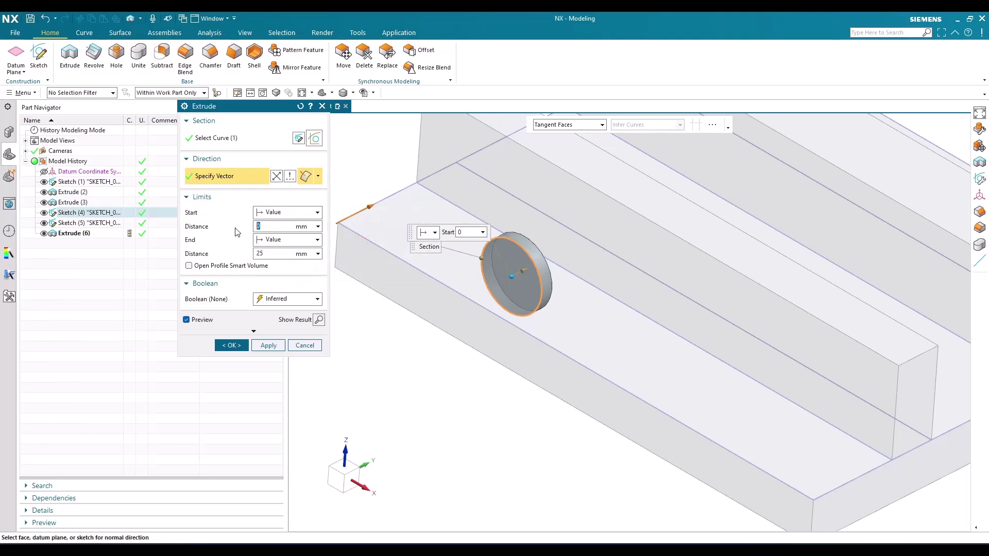
left_click(271, 241)
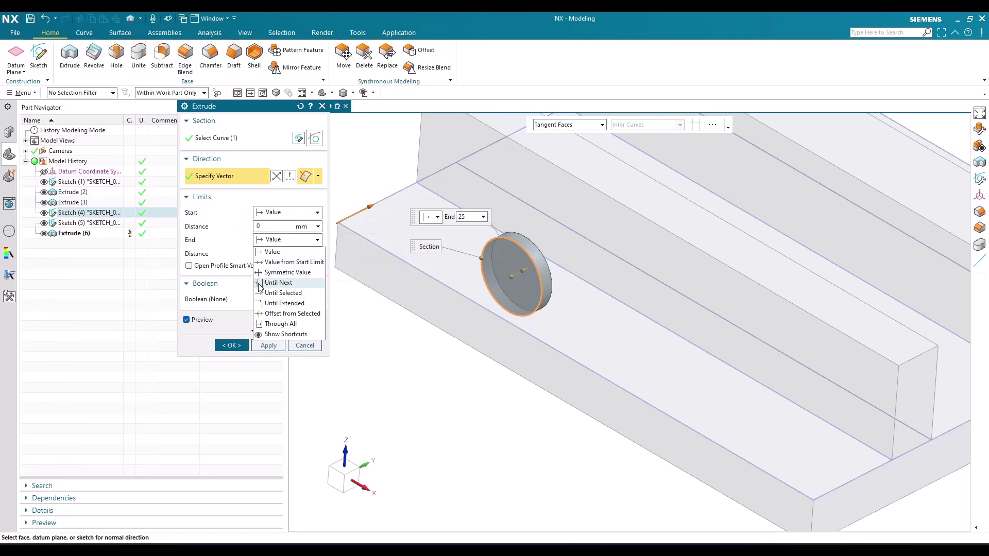
left_click(278, 253)
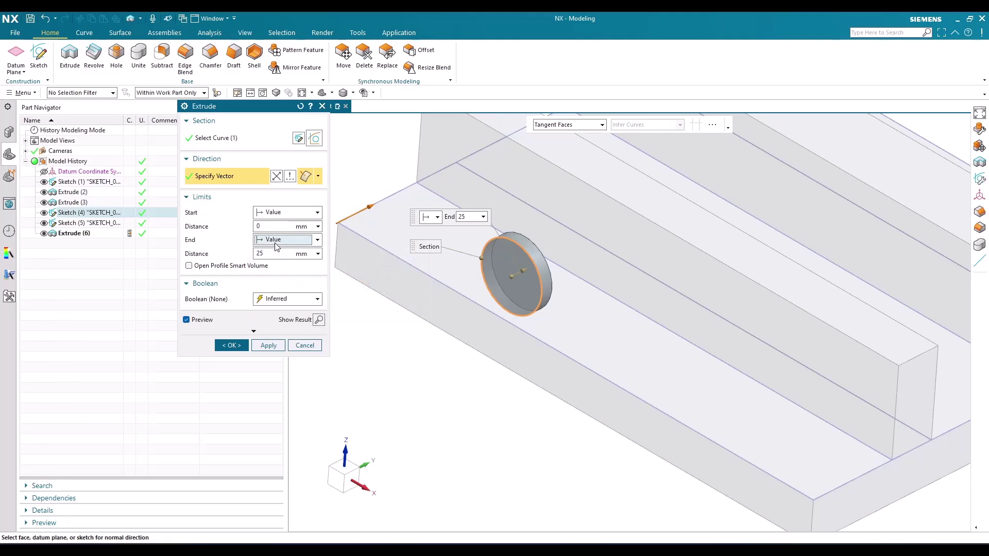
left_click(276, 241)
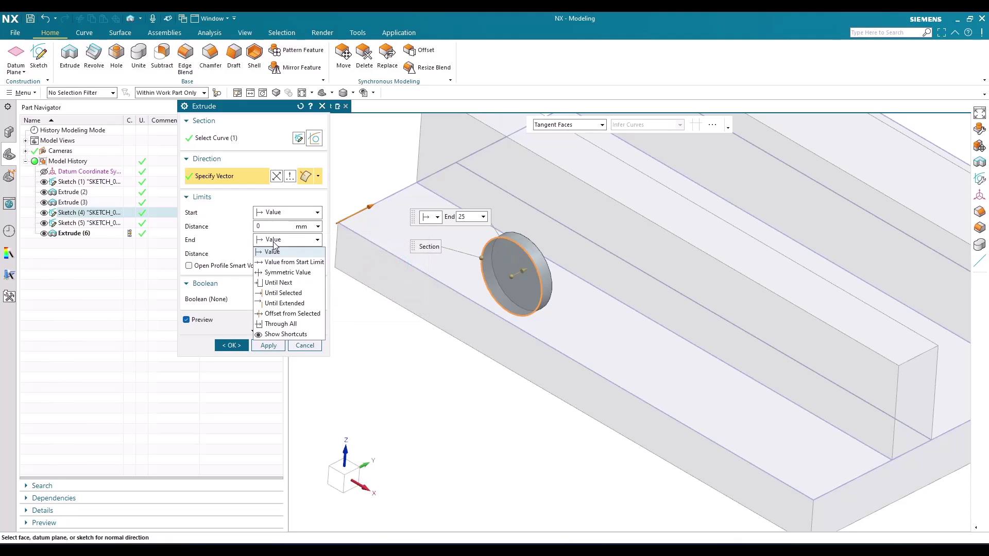
left_click(273, 237)
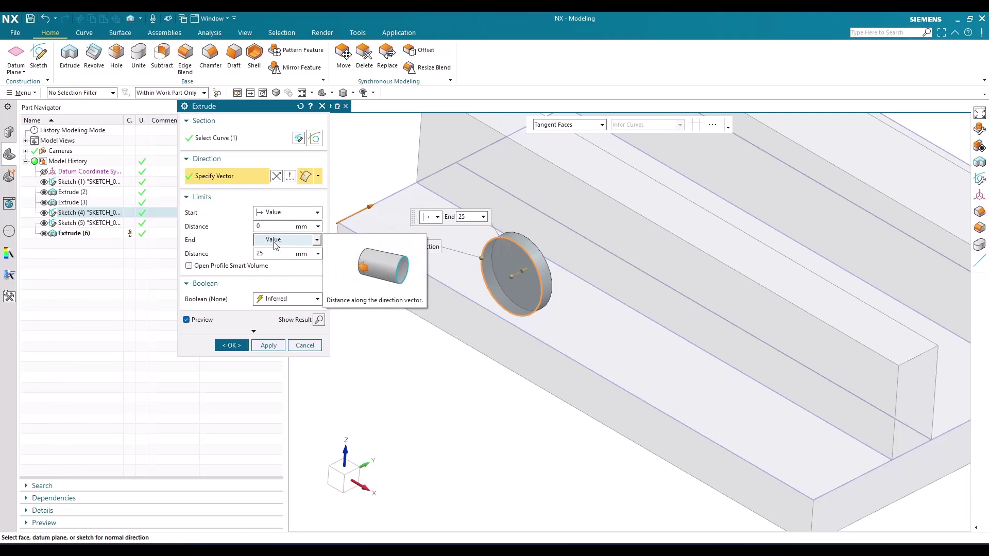
left_click(269, 227)
left_click(280, 256)
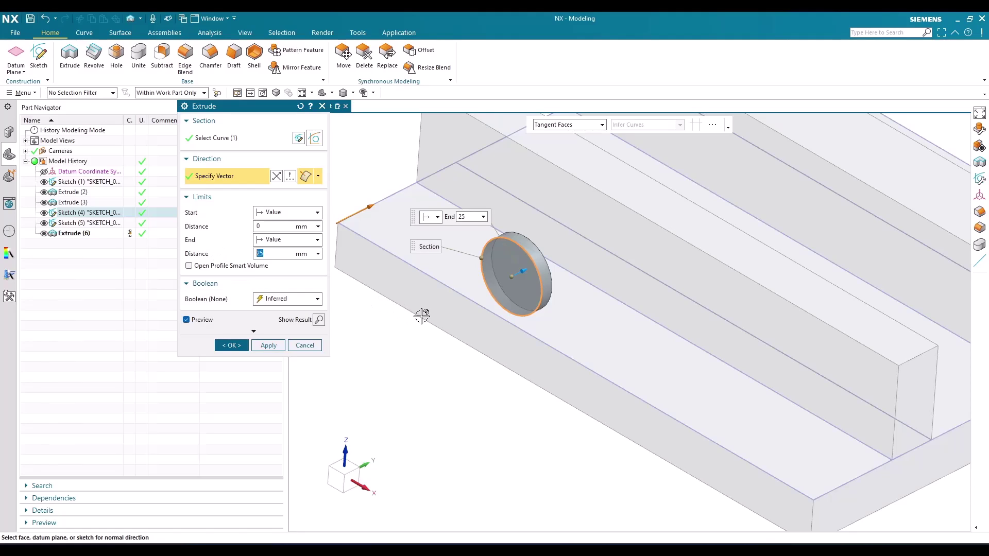
type("50")
key("Return")
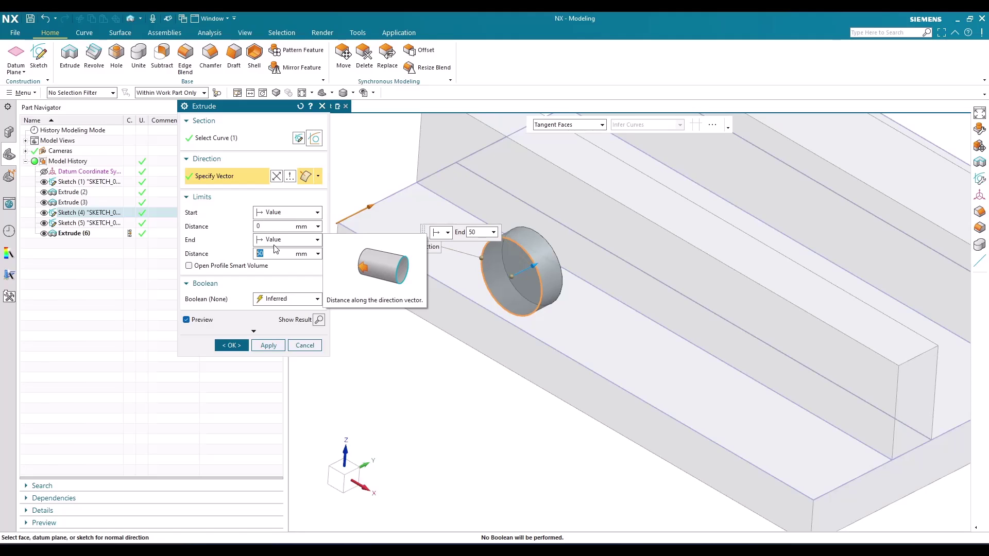
middle_click_drag(453, 304, 531, 305)
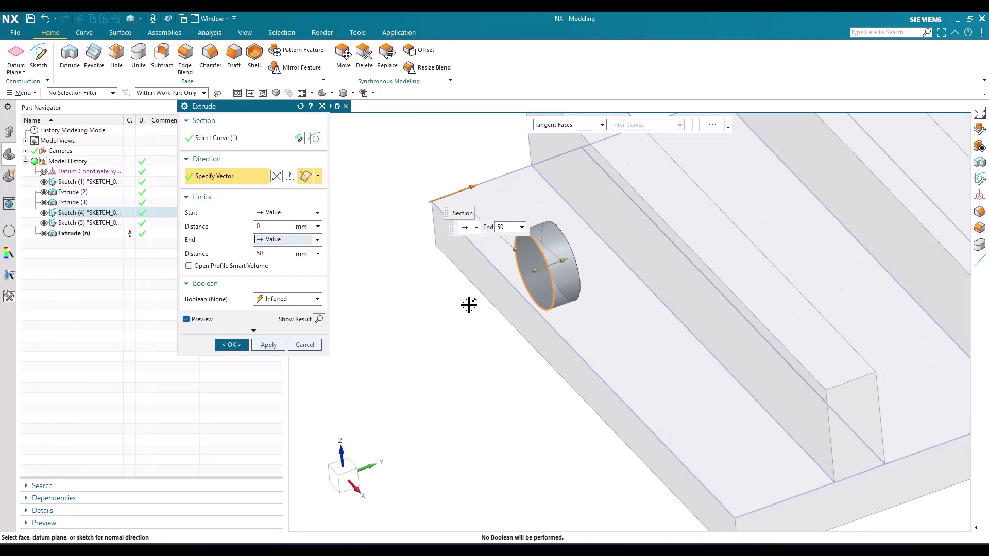
- Switch the end limit to Value from Start Limit and set the start distance to 10 mm
left_click(294, 240)
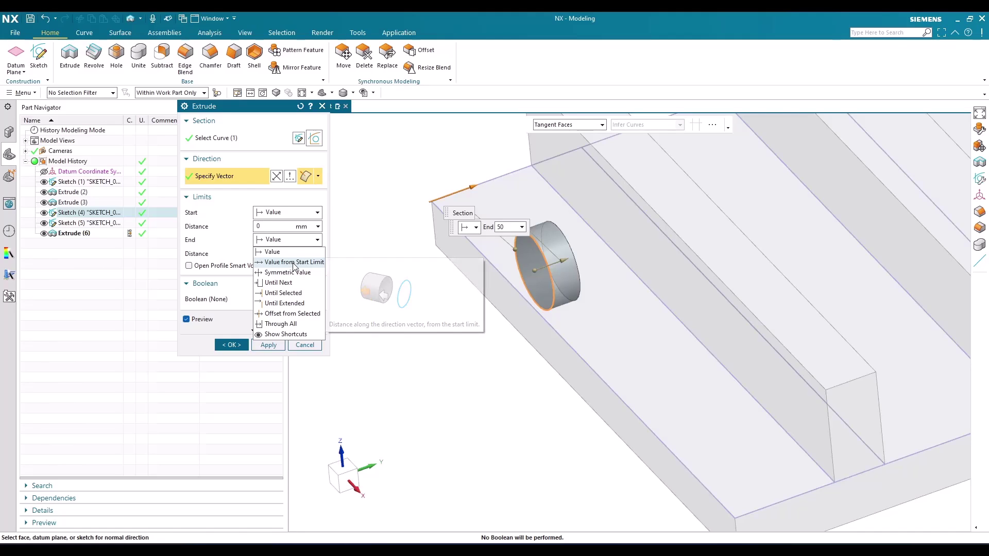
left_click(293, 263)
left_click(275, 227)
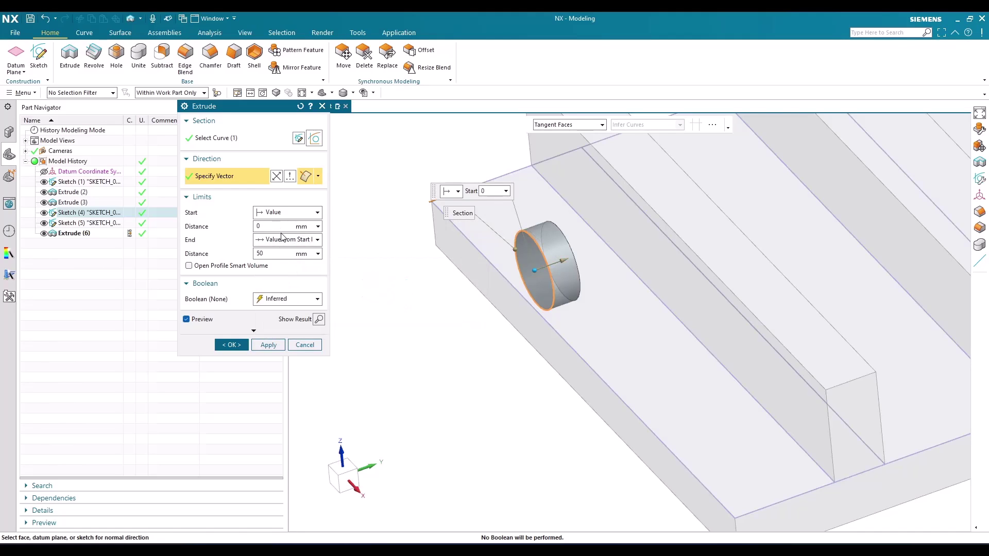
scroll(455, 269, "up", 5)
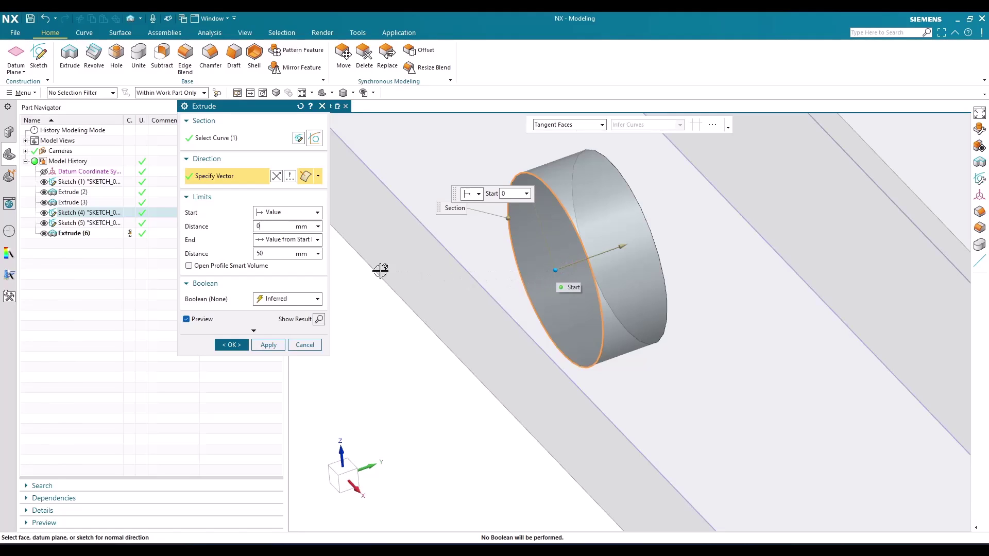
double_click(273, 224)
type("10")
key("Return")
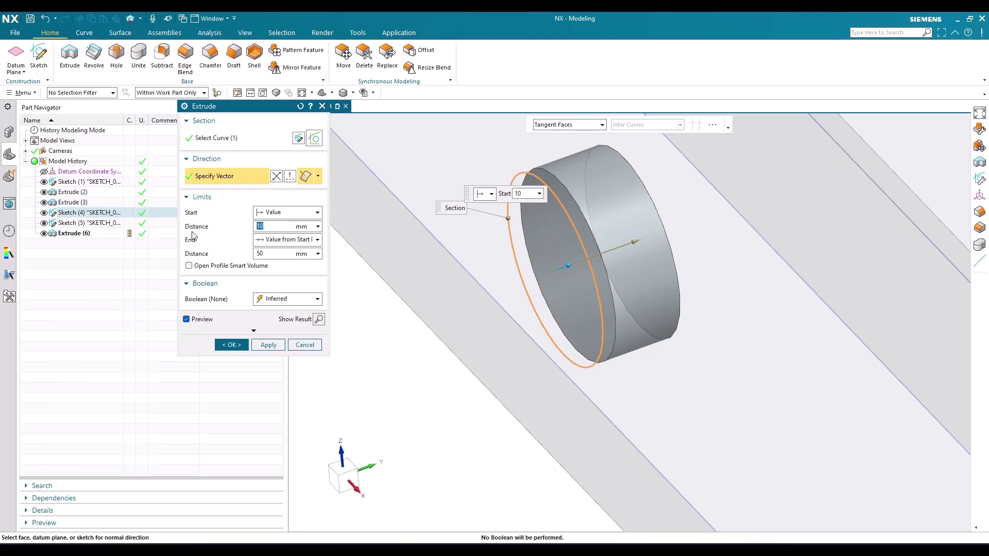
- Alternate the end limit between Value and Value from Start Limit to compare the extrusions, leaving it on Value from Start Limit
left_click(287, 240)
left_click(276, 249)
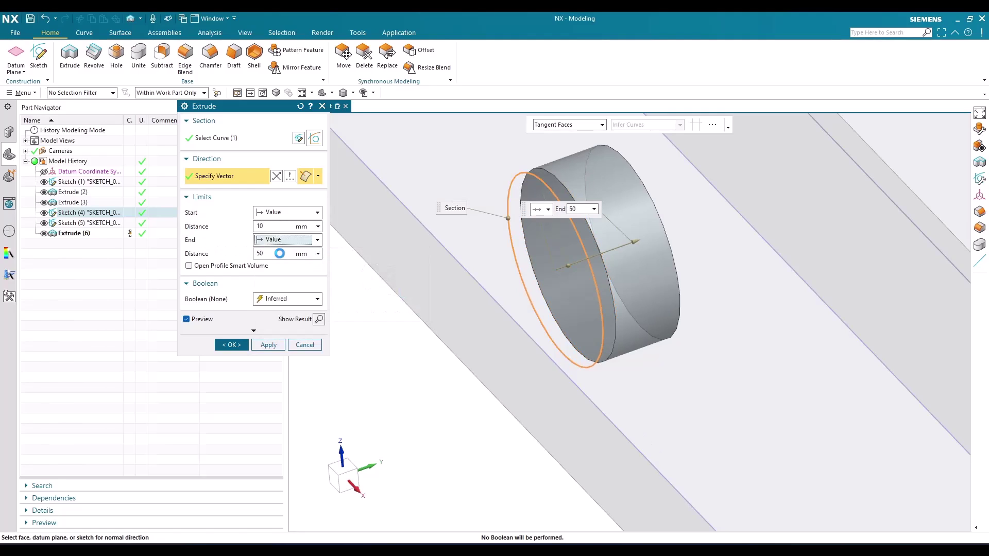
double_click(276, 254)
key("Return")
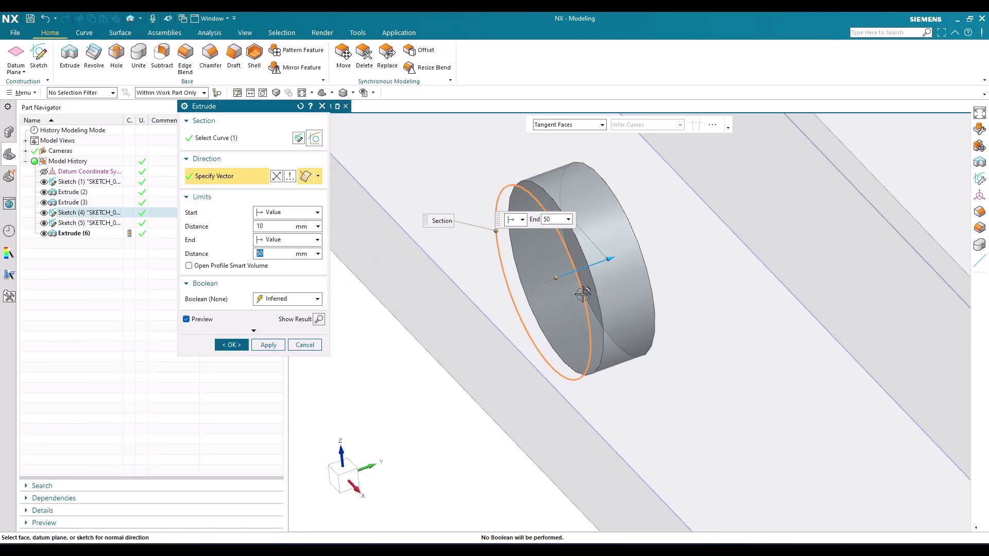
left_click(312, 240)
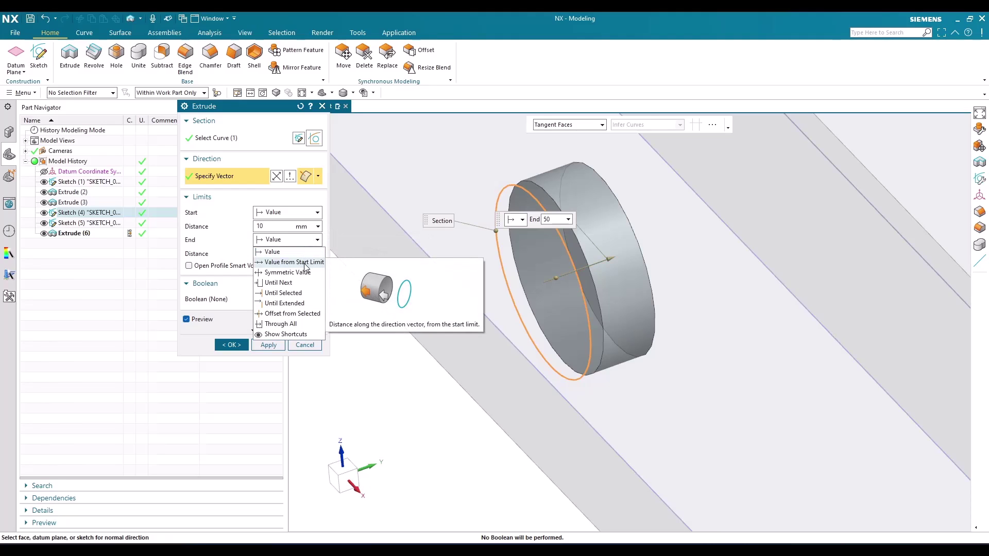
left_click(306, 262)
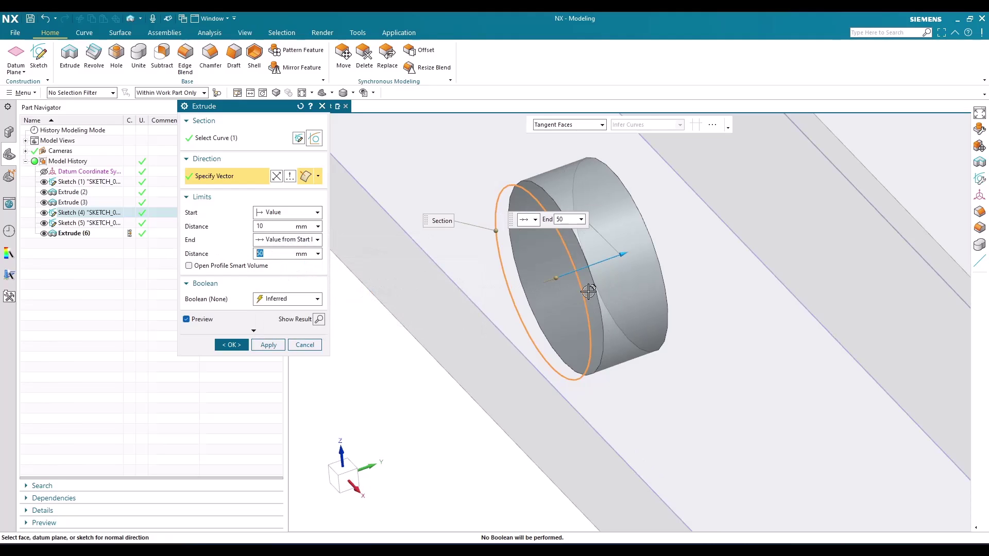
left_click(312, 240)
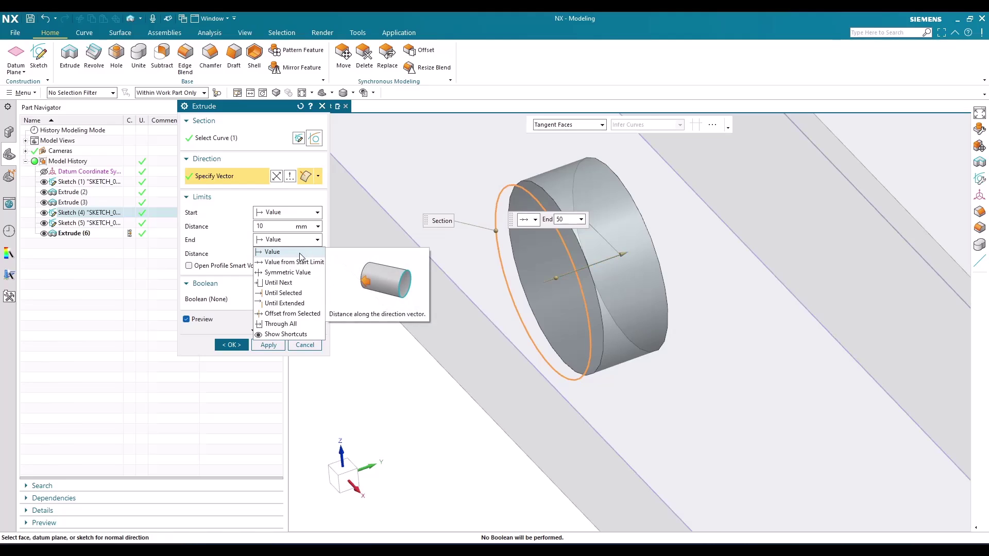
left_click(301, 254)
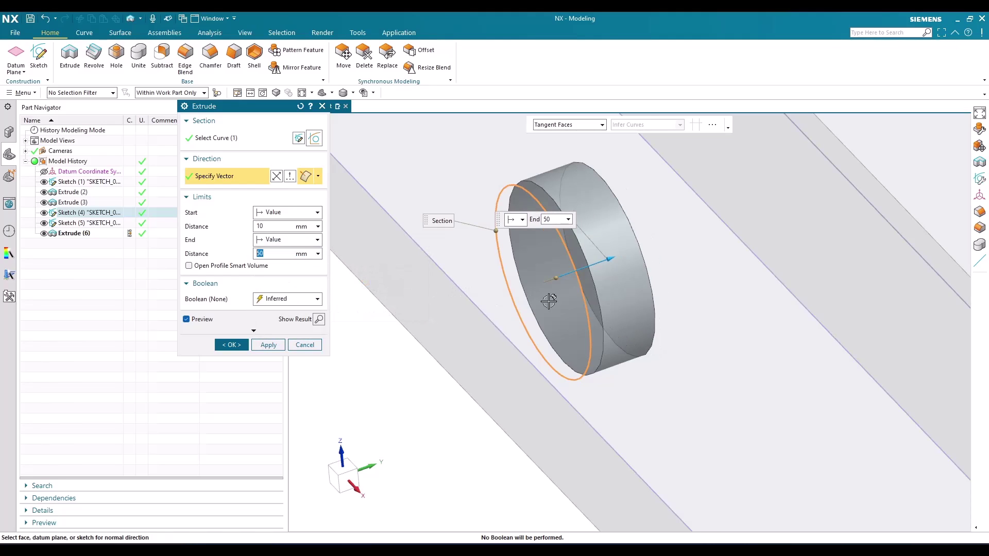
left_click(287, 242)
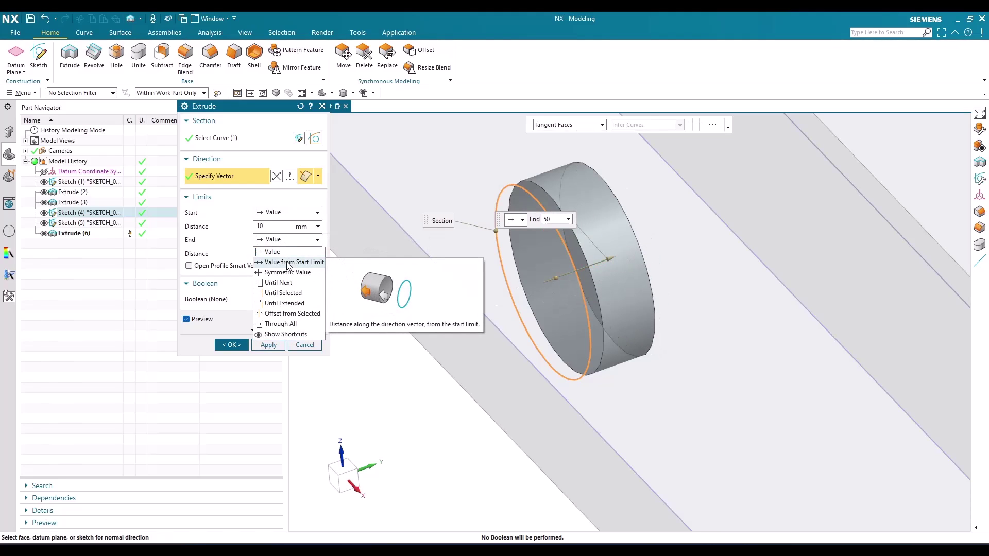
left_click(287, 263)
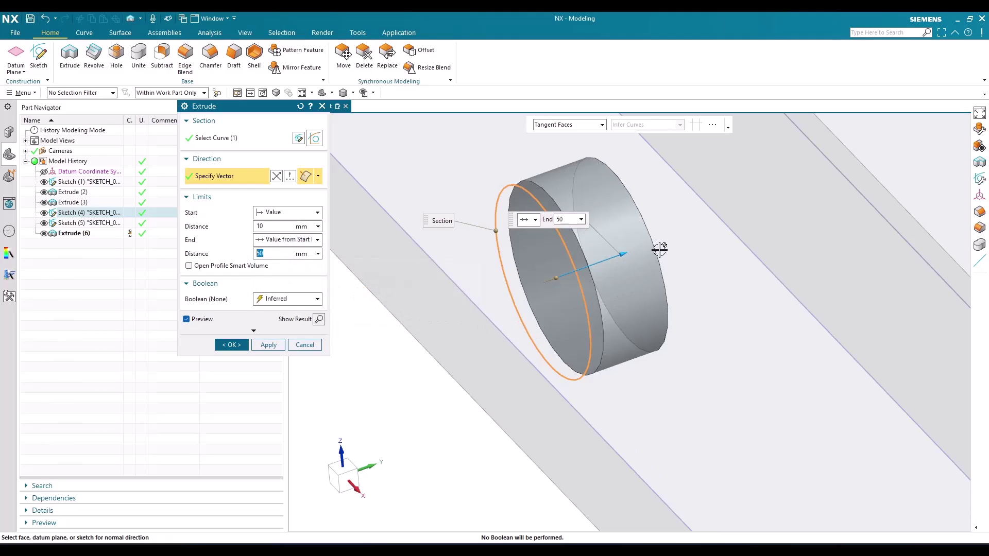
left_click(286, 240)
left_click(280, 254)
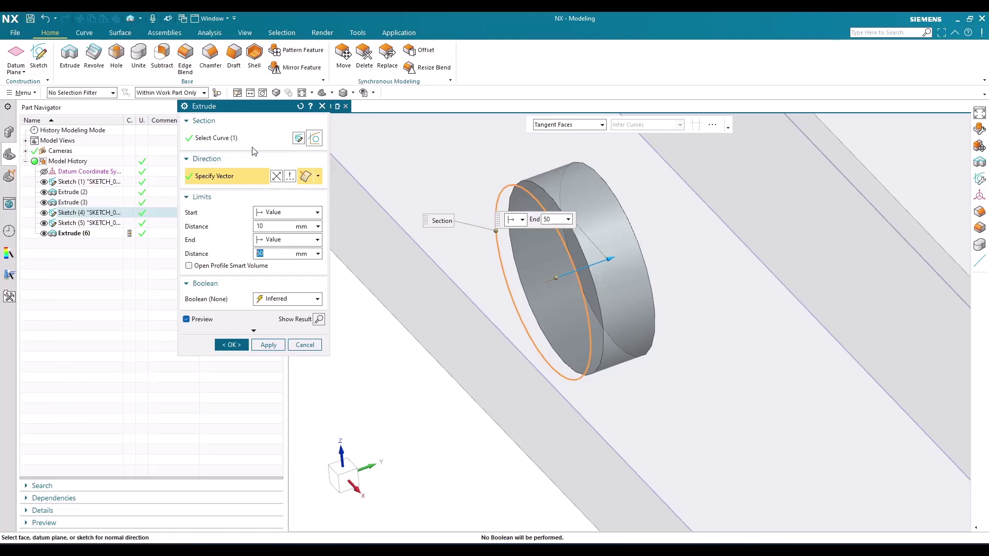
left_click(268, 239)
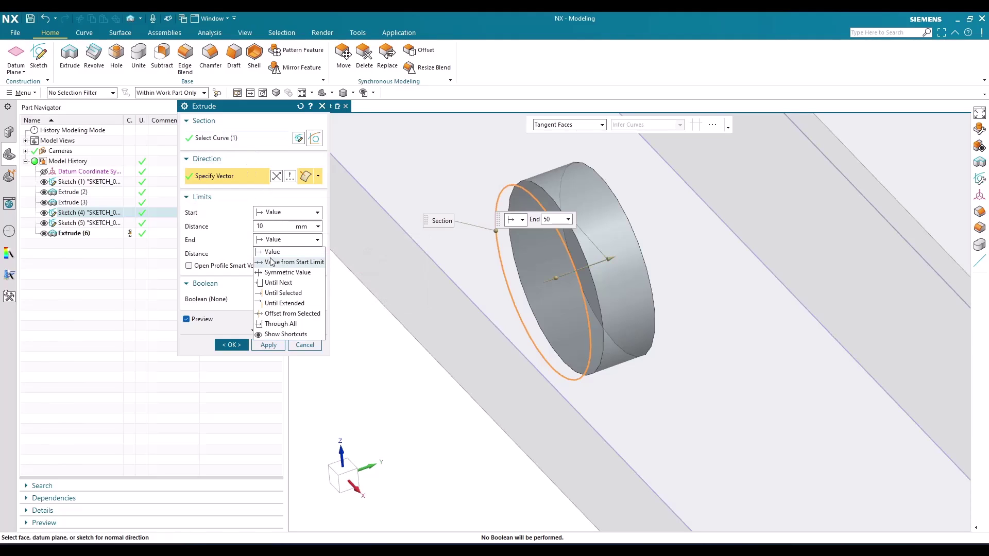
left_click(272, 263)
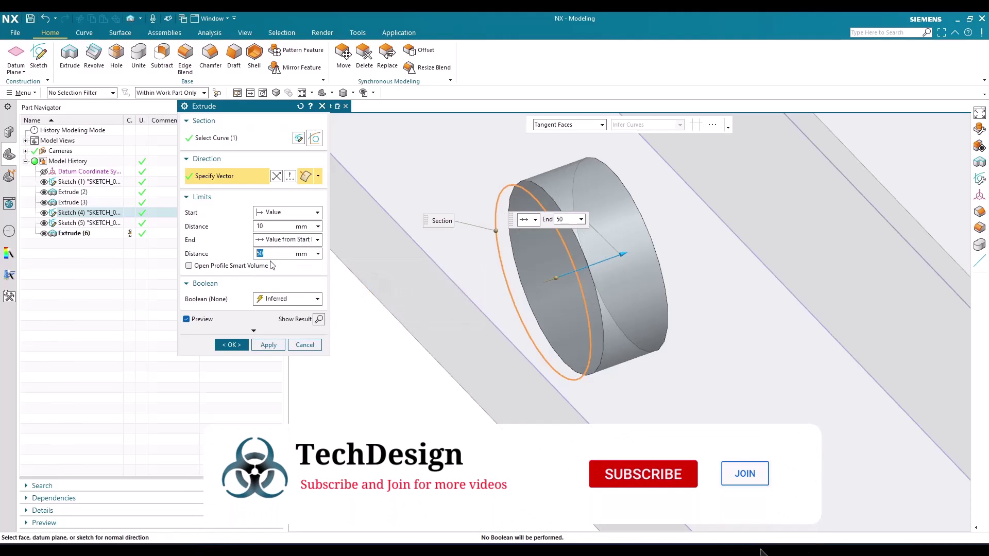
- Change the extrude limits to Symmetric Value so the circle extrudes equally on both sides
left_click(269, 226)
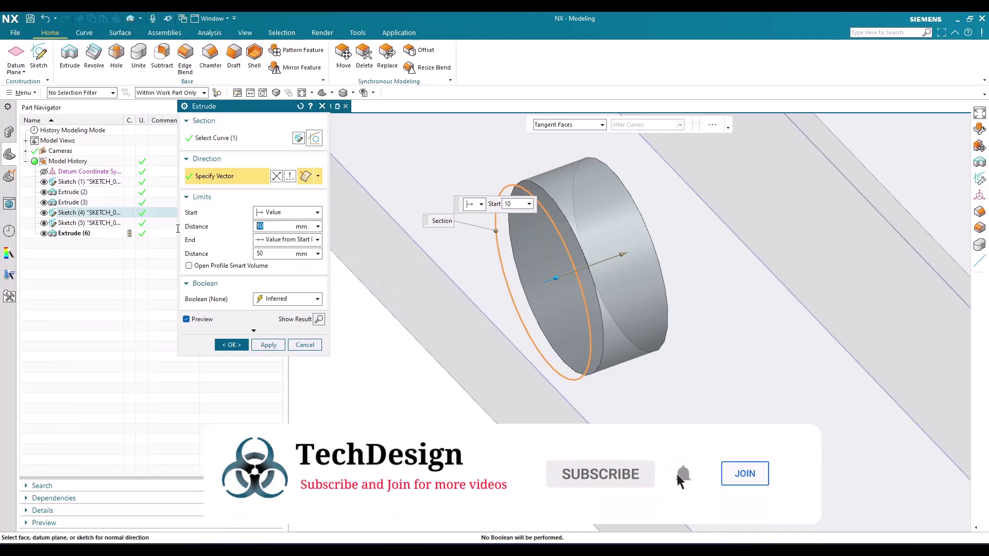
left_click(288, 239)
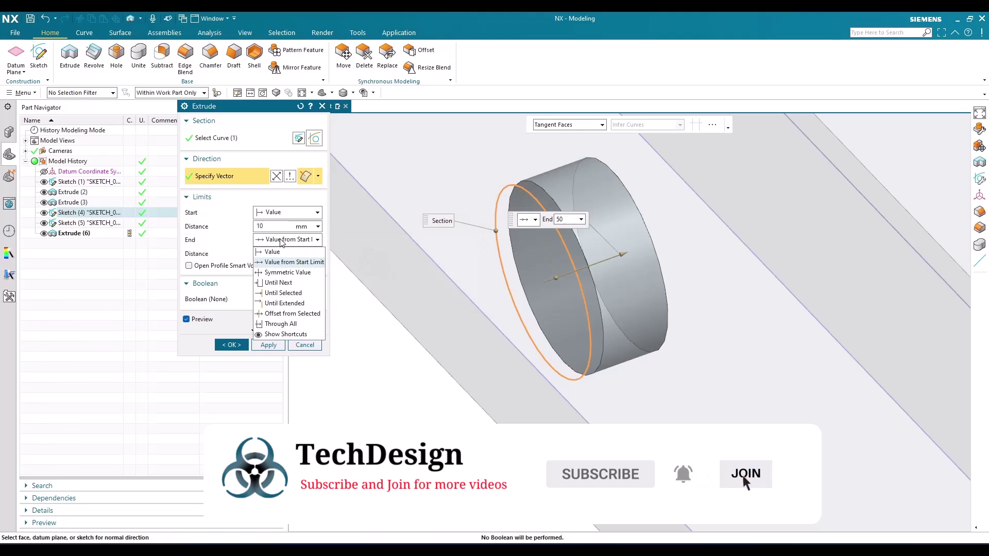
left_click(288, 272)
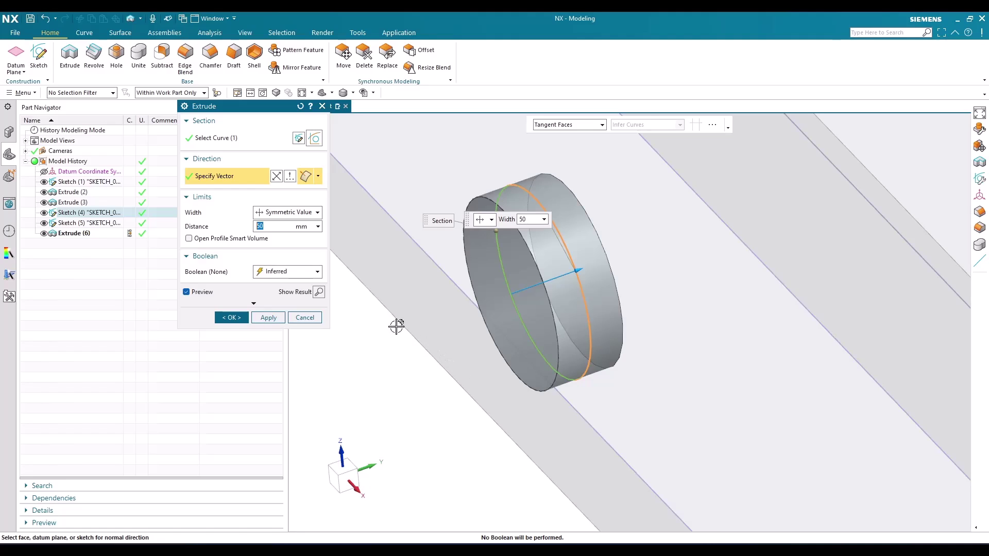
- Set the start limit to Value with a 0 mm distance and the end limit to Until Next
left_click(295, 213)
left_click(272, 224)
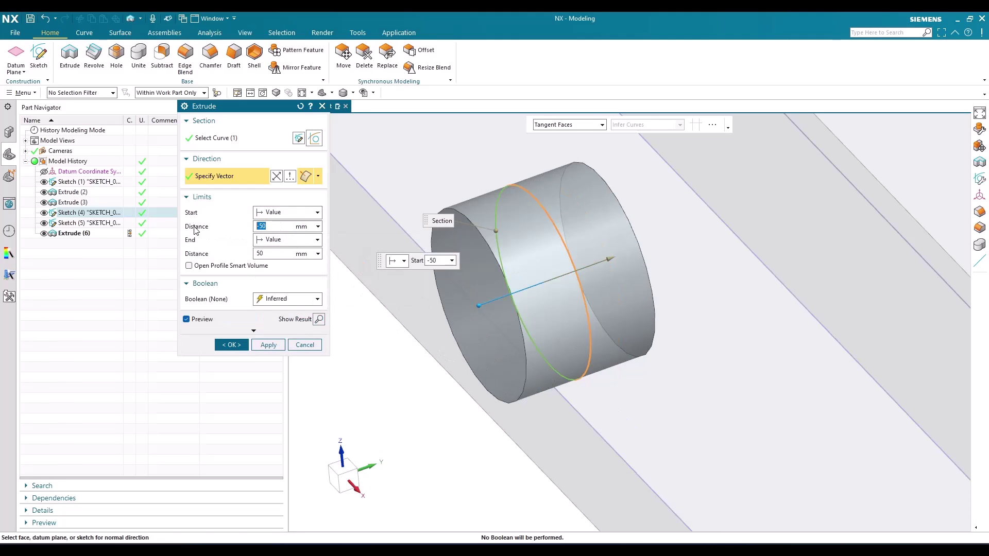
left_click(288, 240)
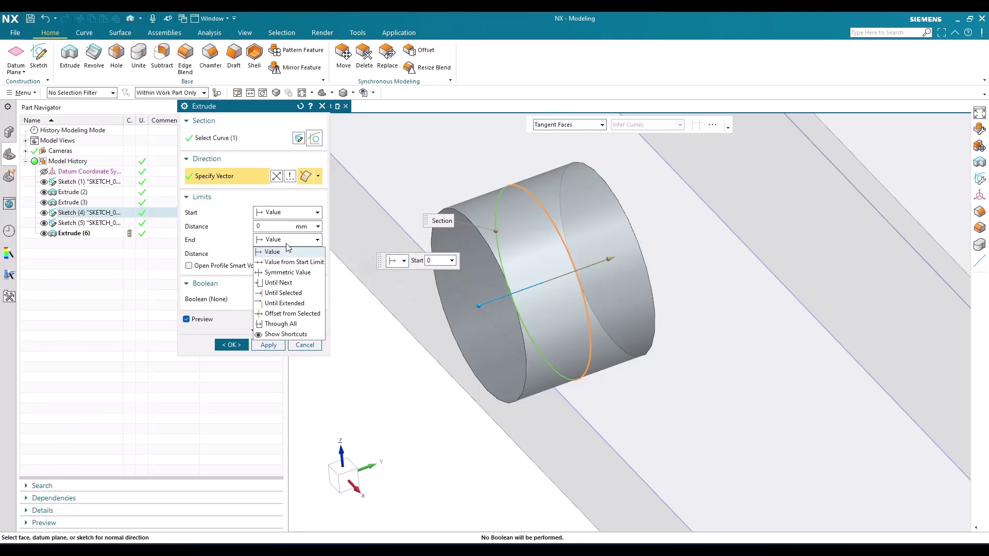
left_click(290, 283)
scroll(448, 360, "down", 5)
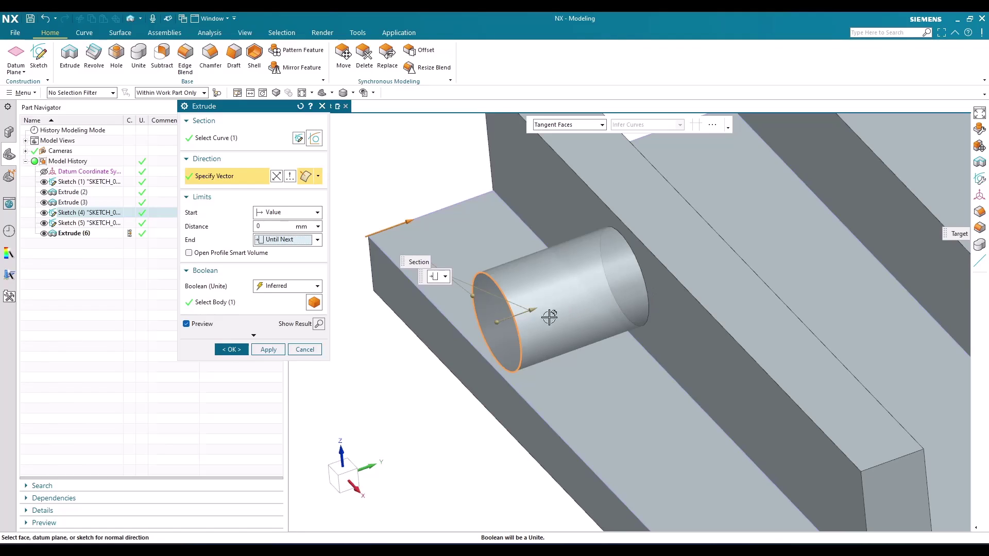
- Set the end limit to Until Selected and pick the far side face of the first rib as the stopping face
scroll(601, 283, "down", 2)
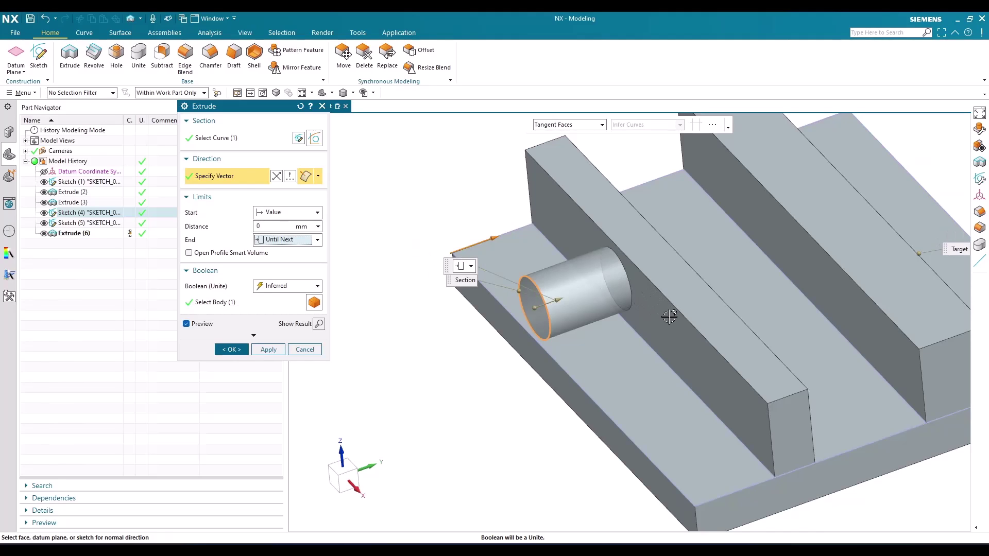
left_click(284, 240)
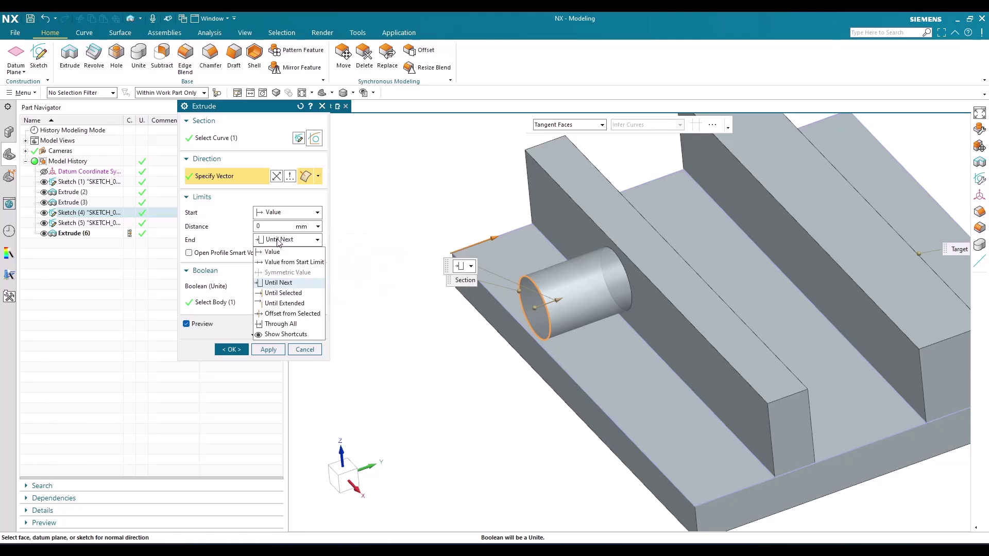
left_click(283, 293)
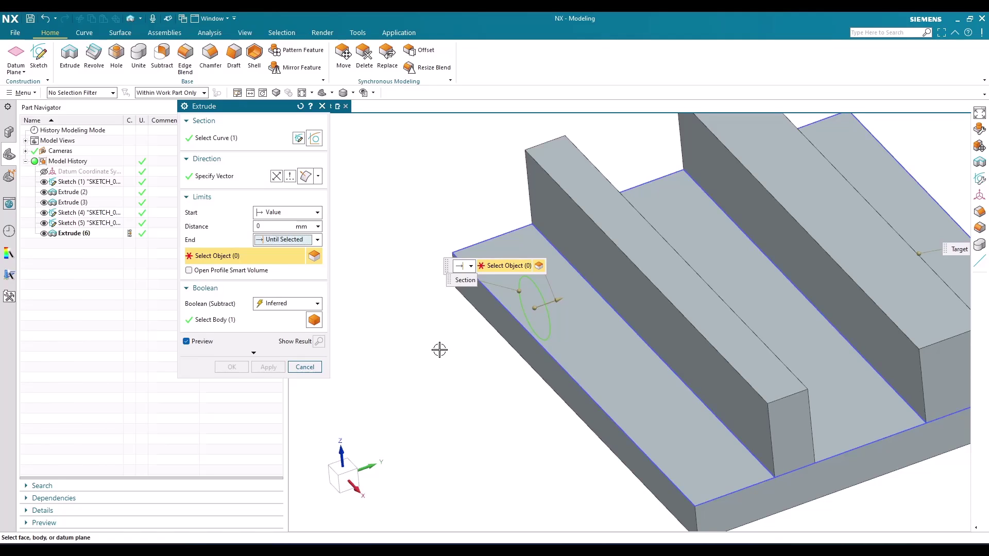
middle_click_drag(439, 349, 413, 353)
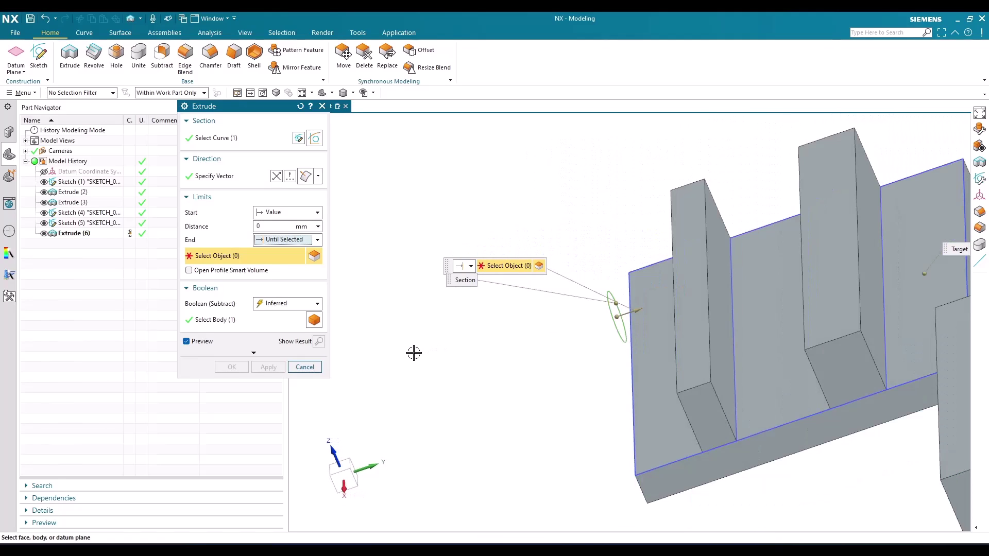
scroll(710, 278, "up", 4)
left_click(733, 277)
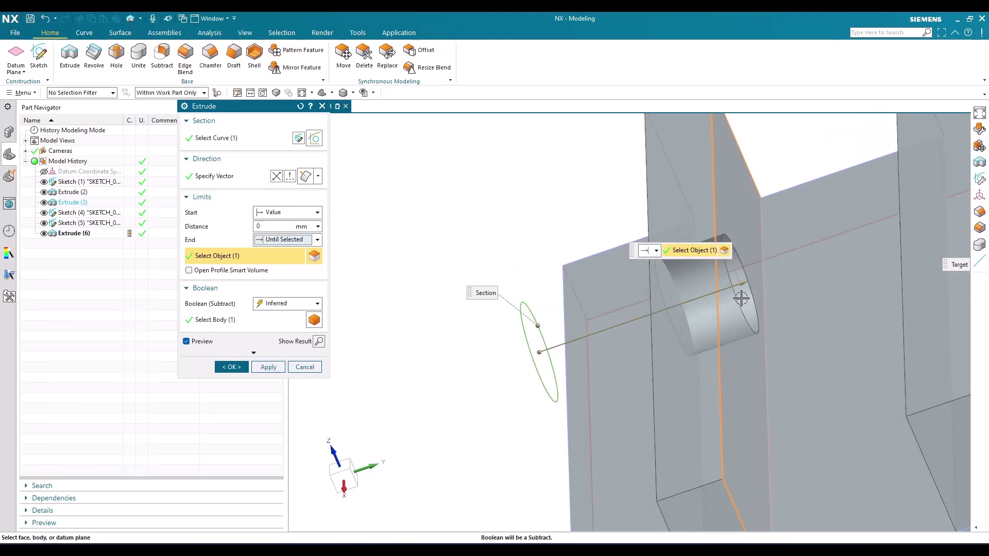
scroll(737, 280, "up", 3)
scroll(741, 282, "down", 3)
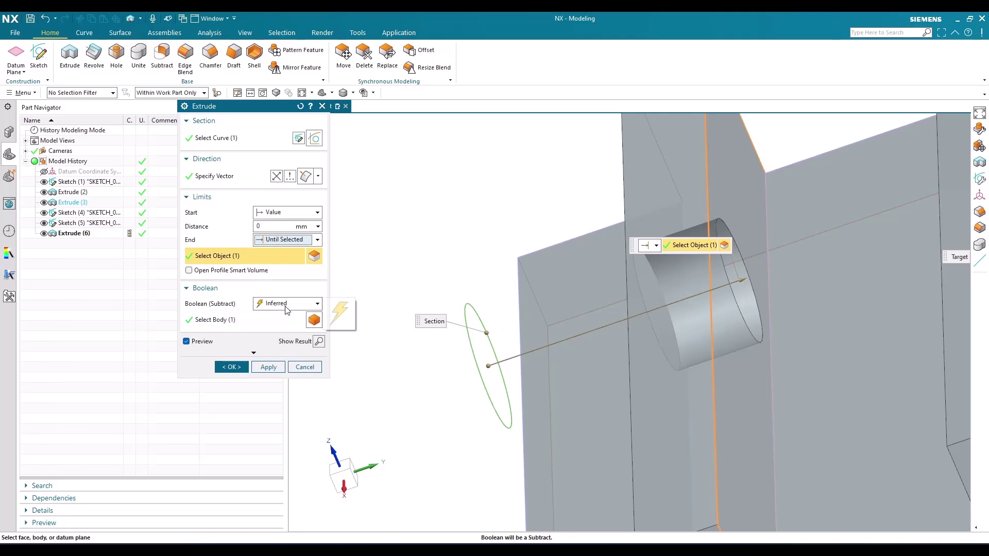
- Set the Boolean to None and pick the second rib's far side face as the extrusion's end object
left_click(315, 304)
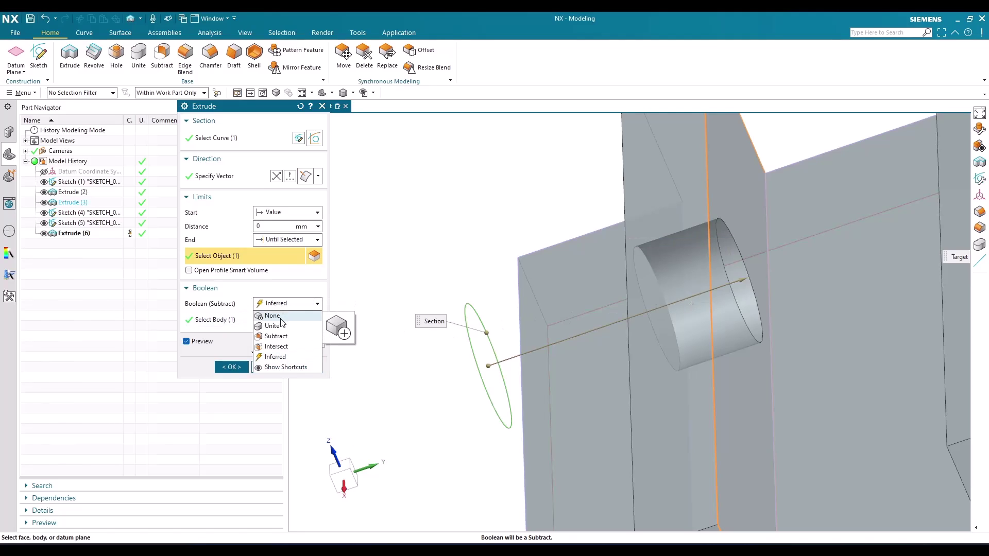
left_click(281, 319)
middle_click_drag(680, 337, 702, 311)
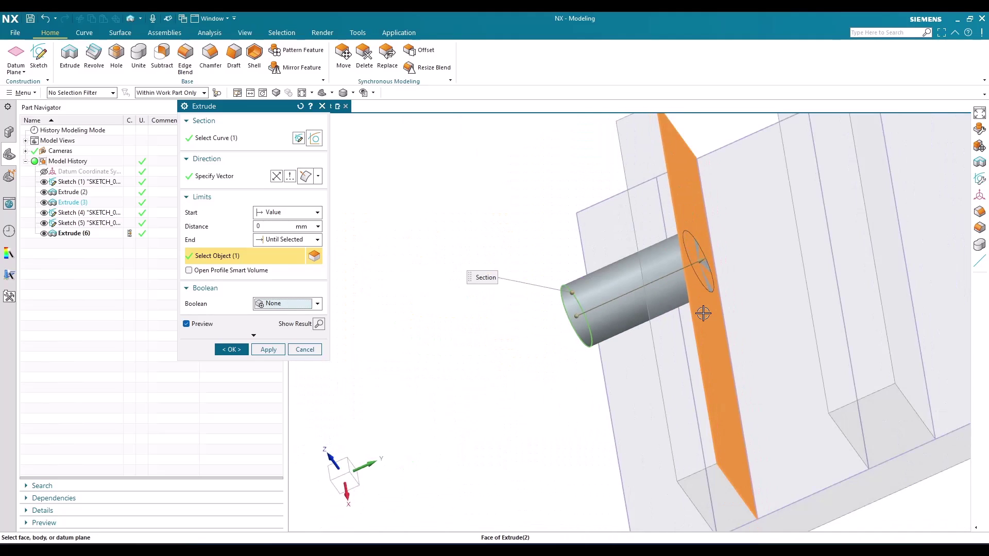
left_click(904, 323)
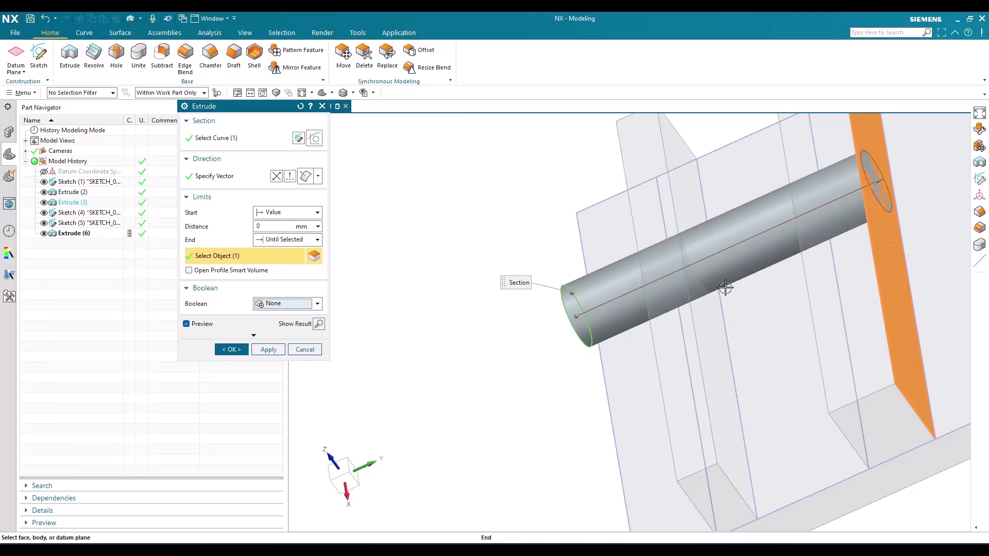
scroll(725, 287, "down", 3)
- Switch the end limit to Until Extended and back to Until Selected to compare the two options
left_click(291, 239)
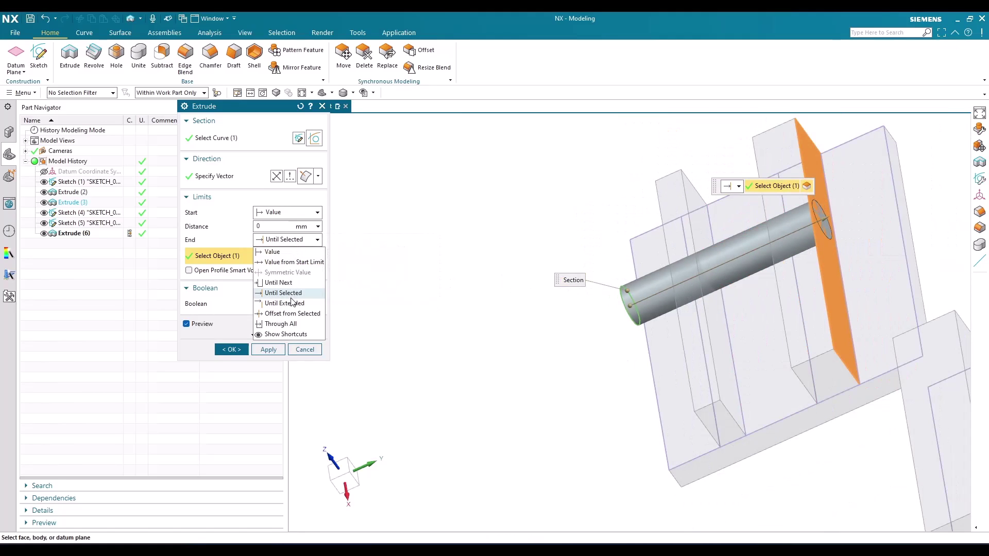
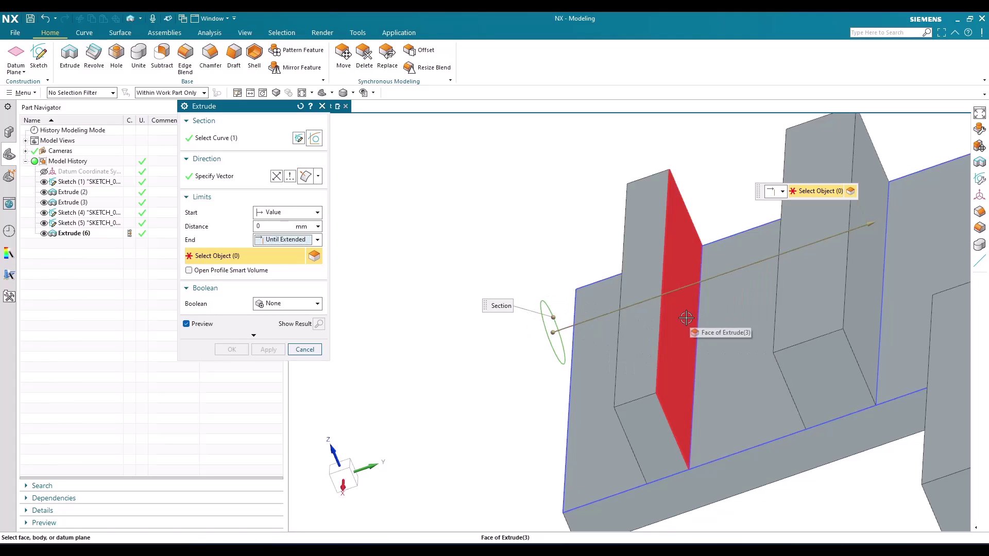
left_click(307, 240)
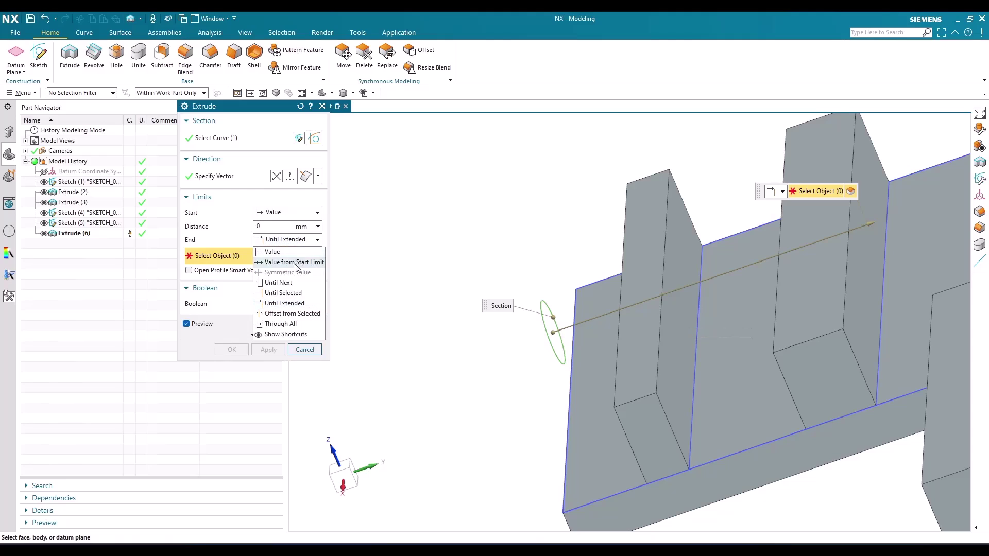
left_click(293, 291)
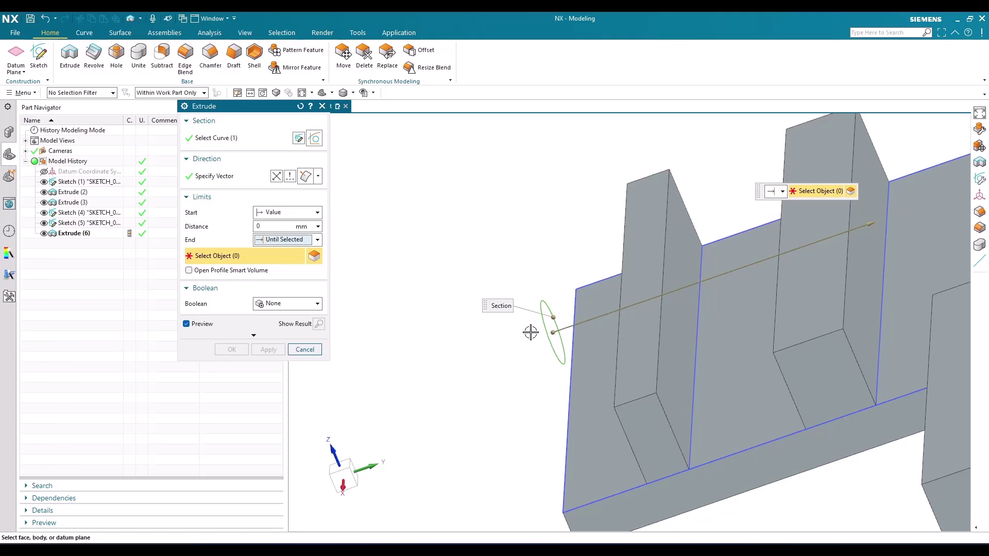
scroll(530, 332, "down", 2)
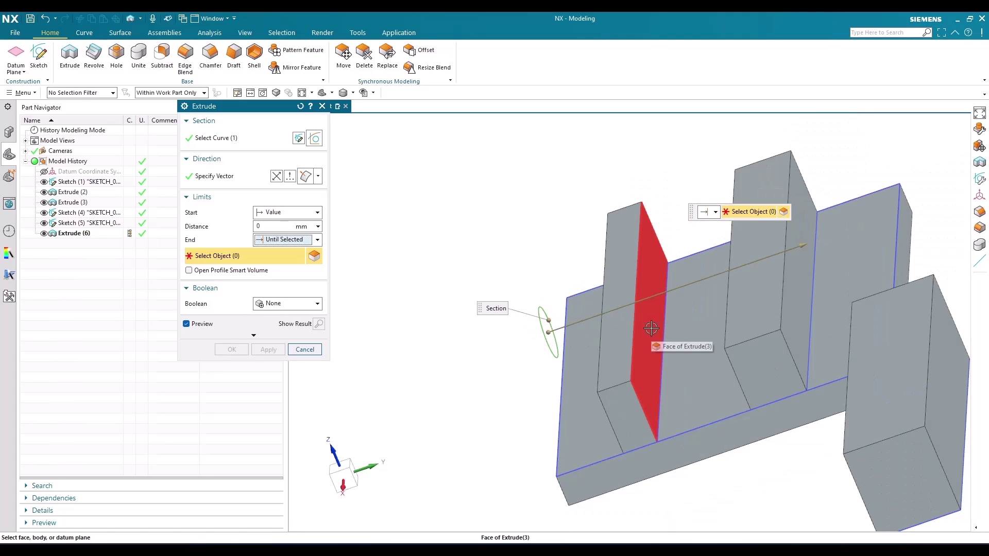
- Set the end limit to Until Extended and select the near side face of the separate block
left_click(287, 240)
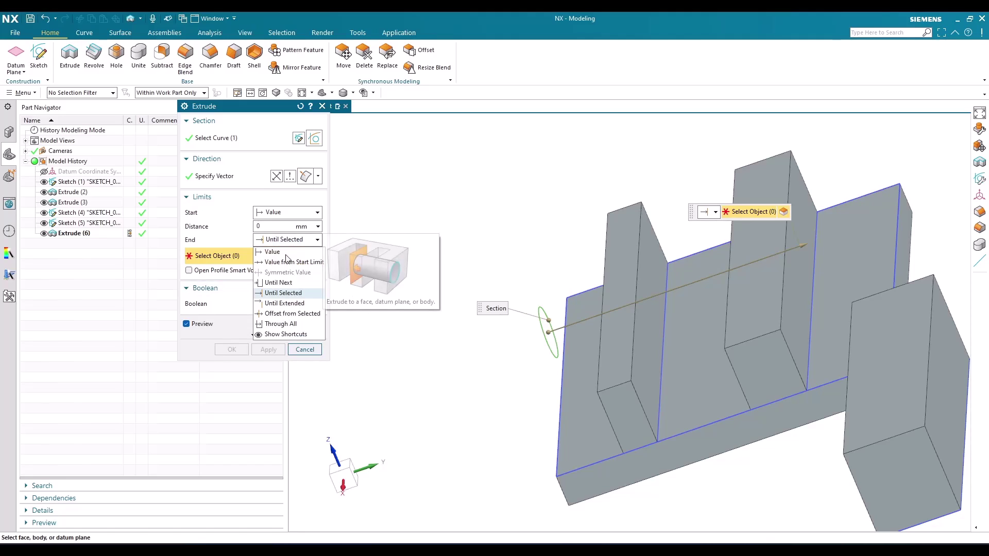
left_click(292, 307)
middle_click_drag(411, 287, 461, 281)
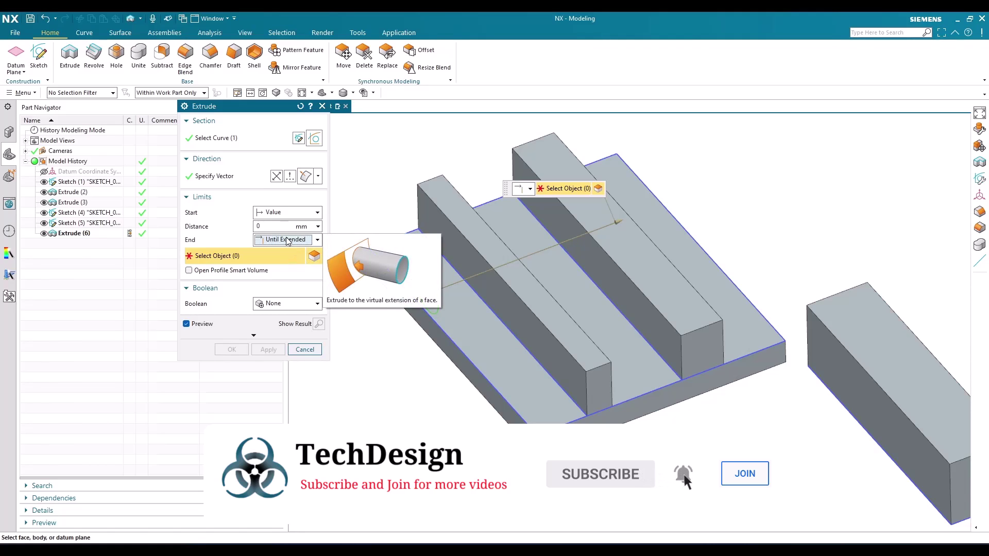
left_click(840, 391)
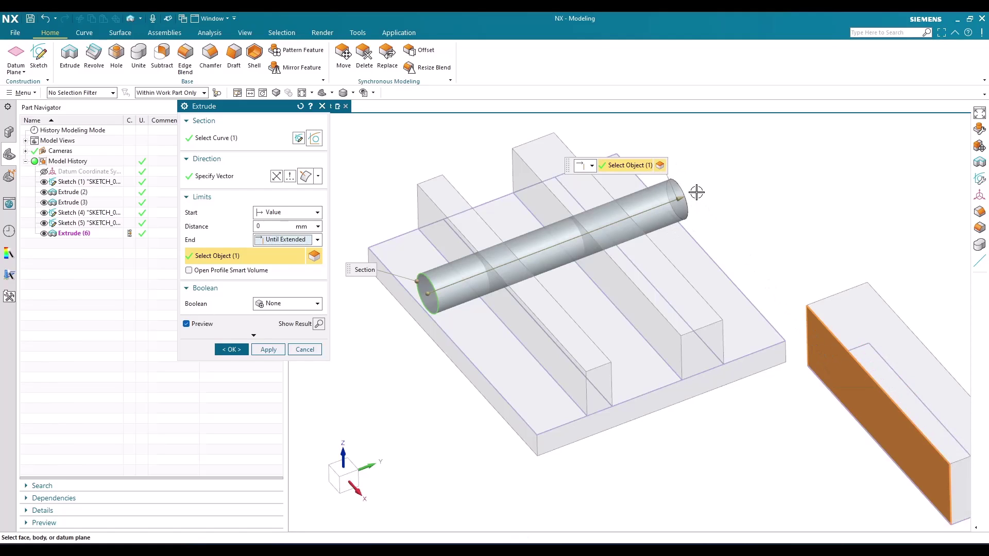
scroll(700, 220, "up", 1)
scroll(714, 227, "down", 1)
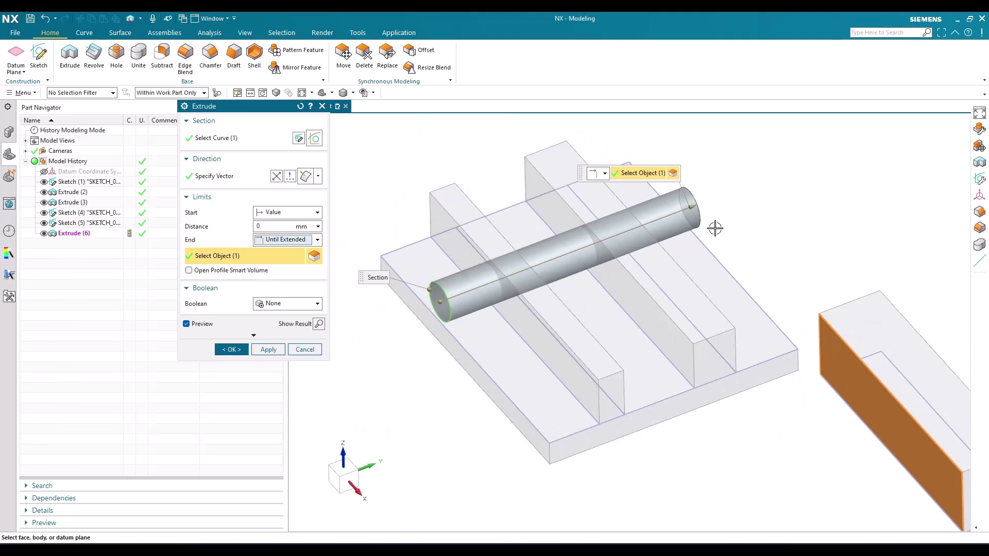
- Set the end limit to Offset from Selected using the first rib's near face, with a distance of 500 mm
left_click(288, 239)
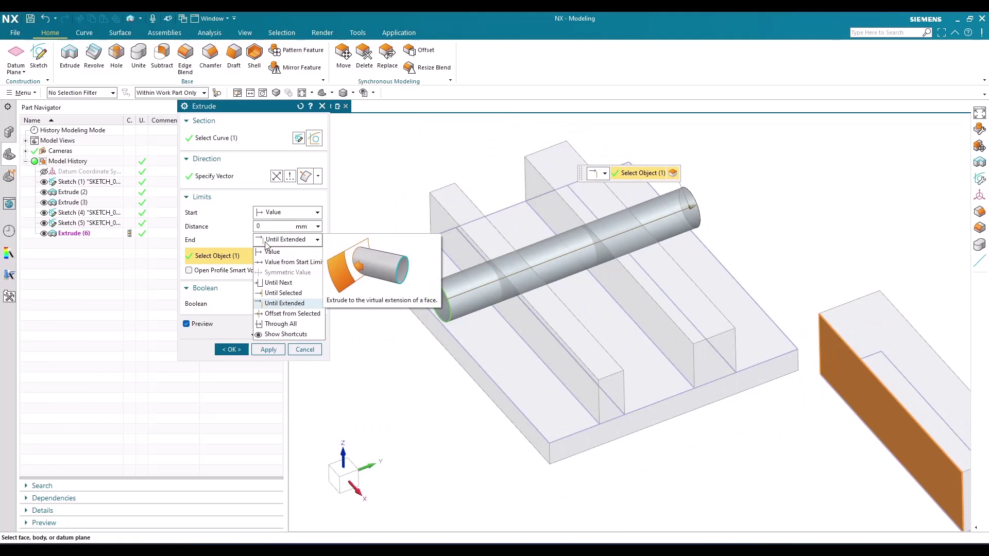
left_click(286, 313)
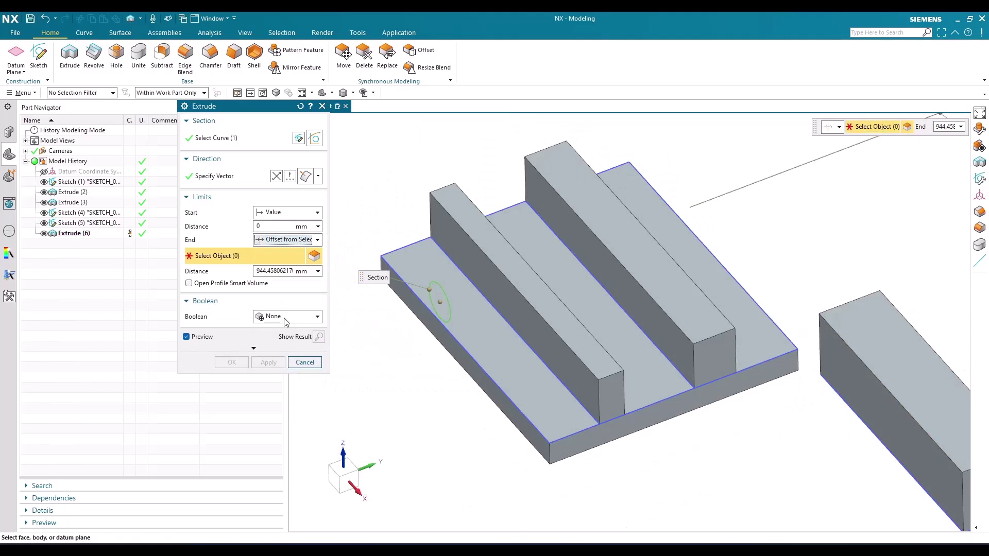
left_click(494, 304)
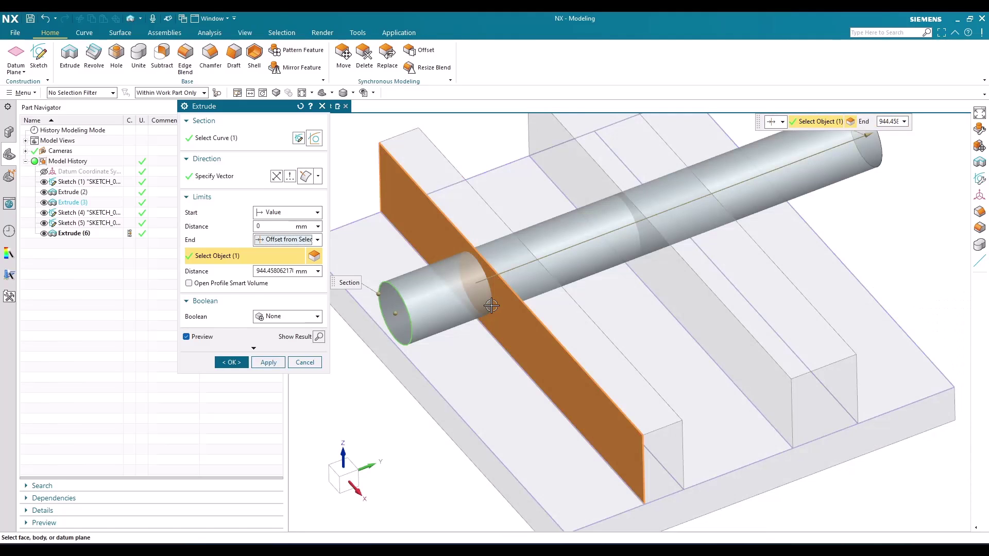
left_click(280, 275)
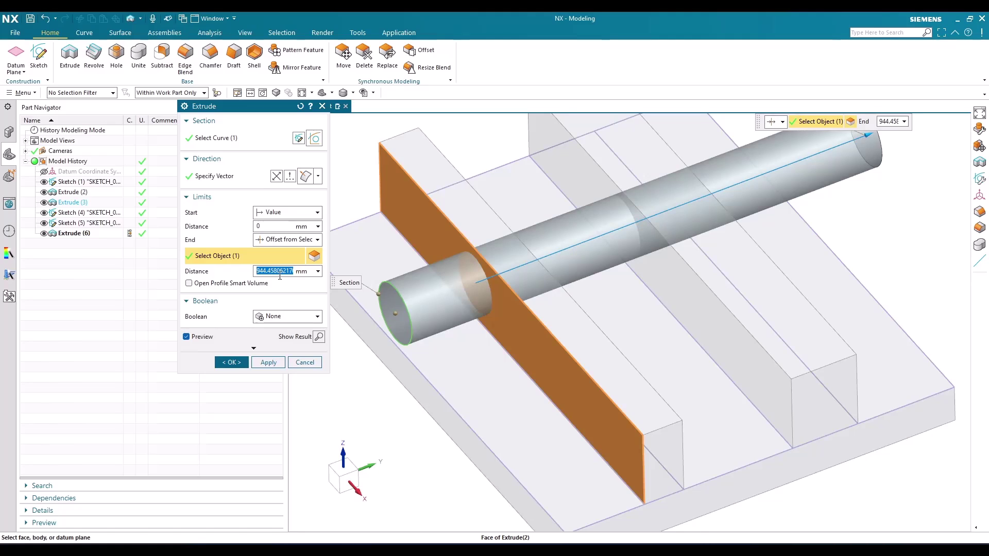
type("500")
key("Return")
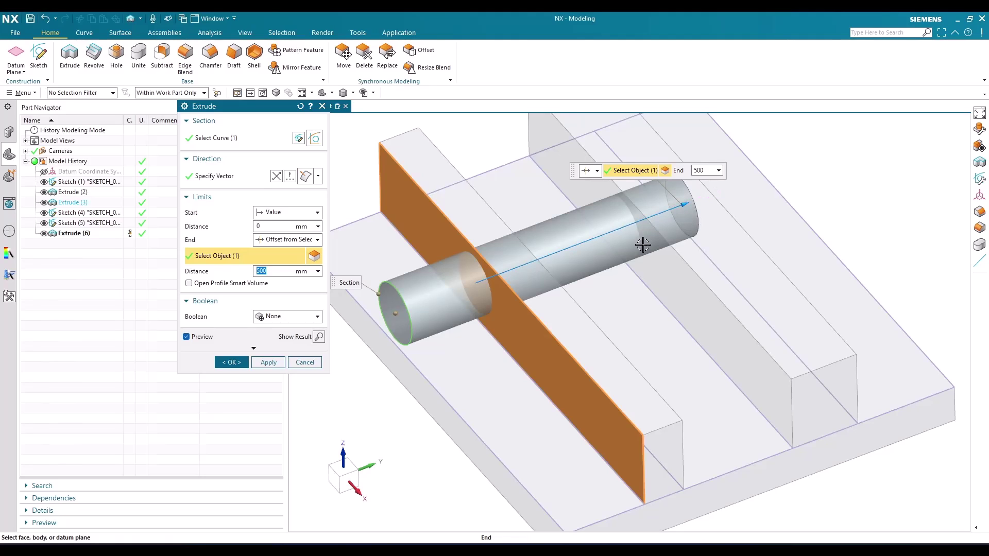
- Select the second rib's near side face as the new reference for the end offset
left_click(663, 294)
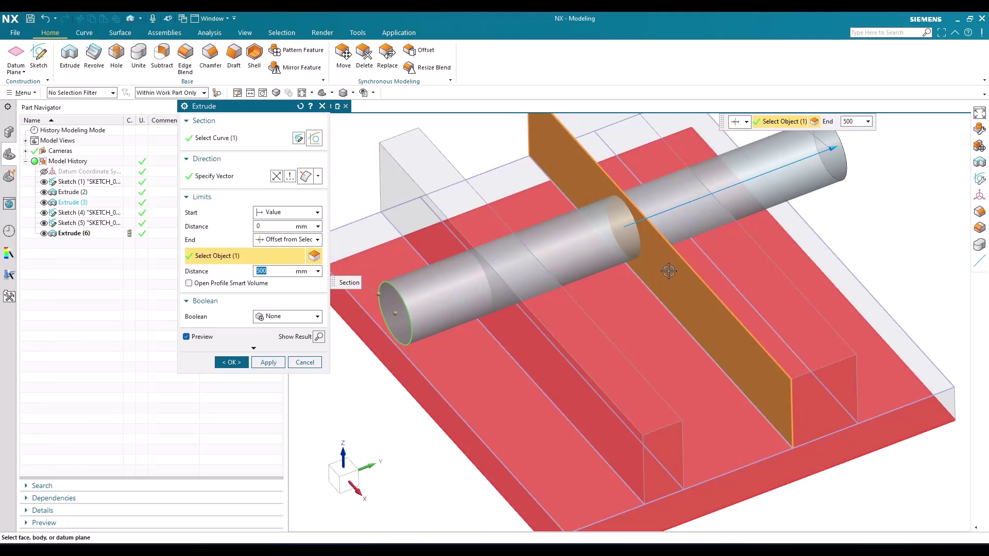
scroll(618, 288, "down", 4)
scroll(647, 283, "up", 5)
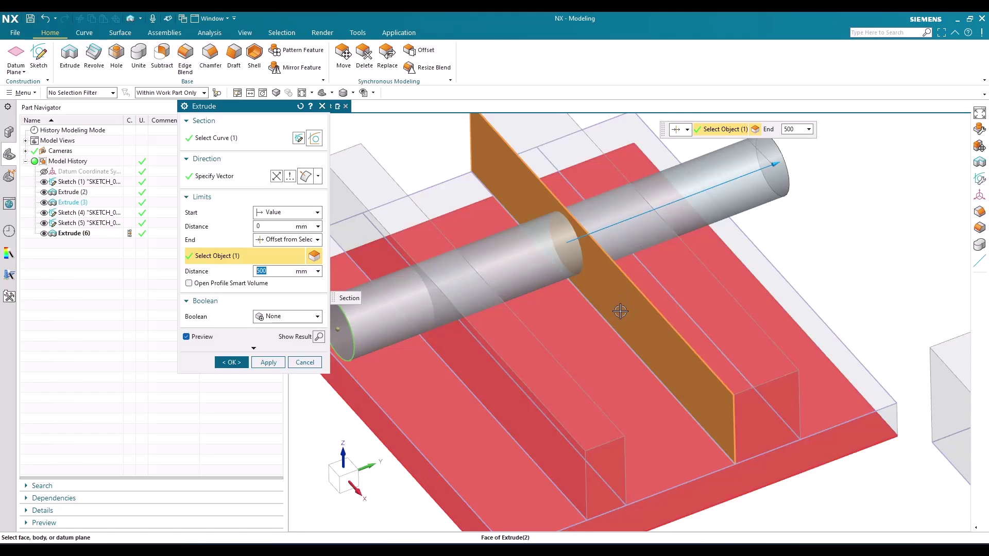
scroll(608, 375, "down", 2)
- Set the end limit to Through All and inspect where the cylinder ends beyond the second rib
left_click(280, 242)
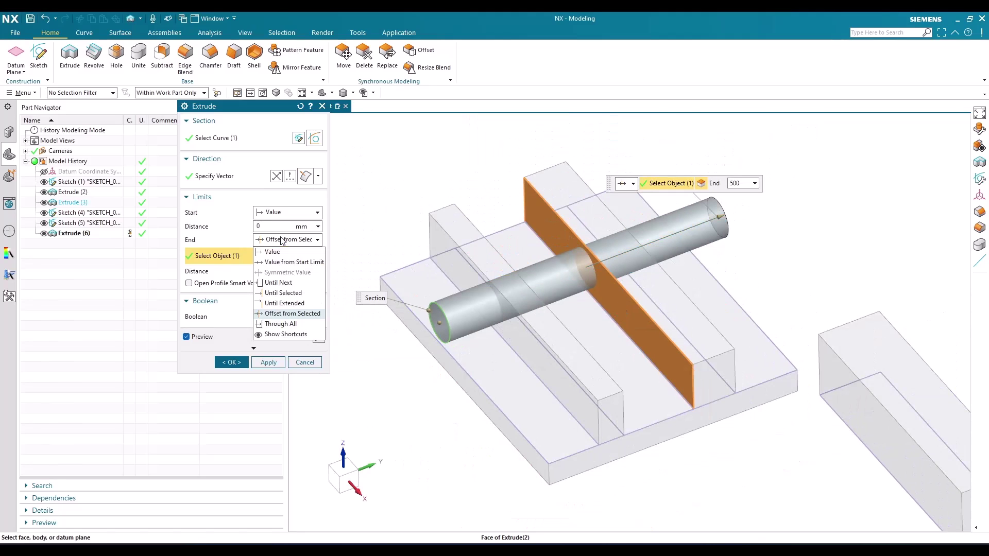
left_click(281, 324)
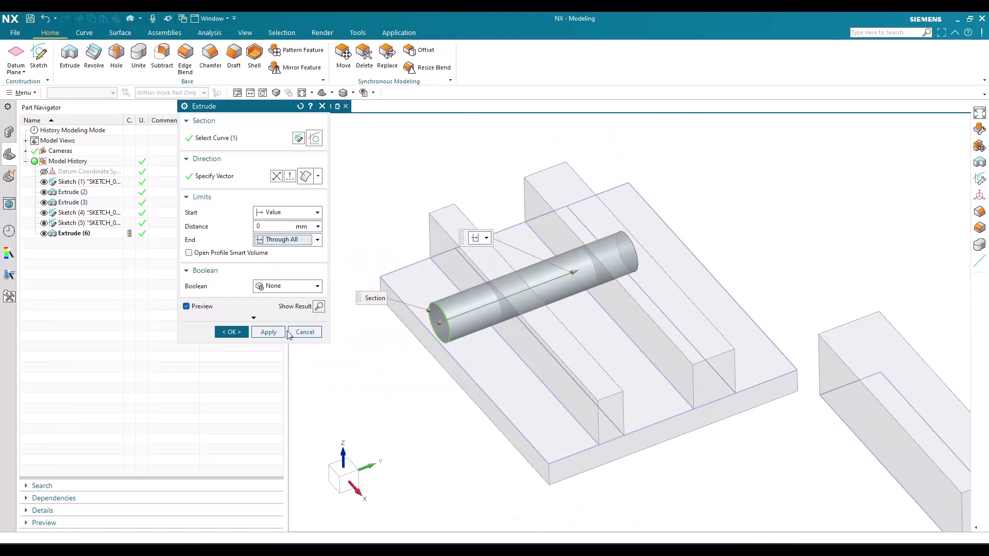
scroll(607, 298, "down", 1)
scroll(708, 275, "up", 2)
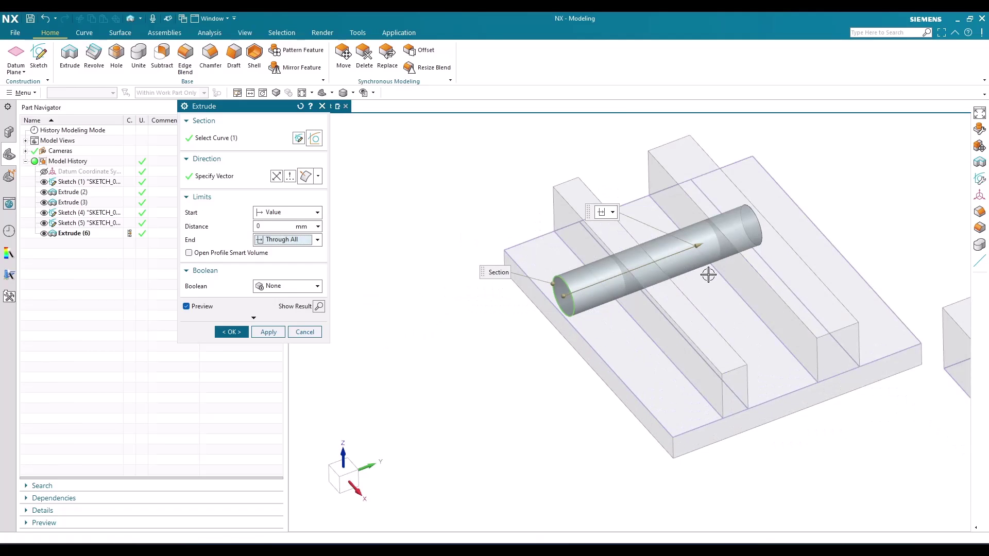
middle_click_drag(708, 275, 675, 302)
scroll(805, 220, "up", 3)
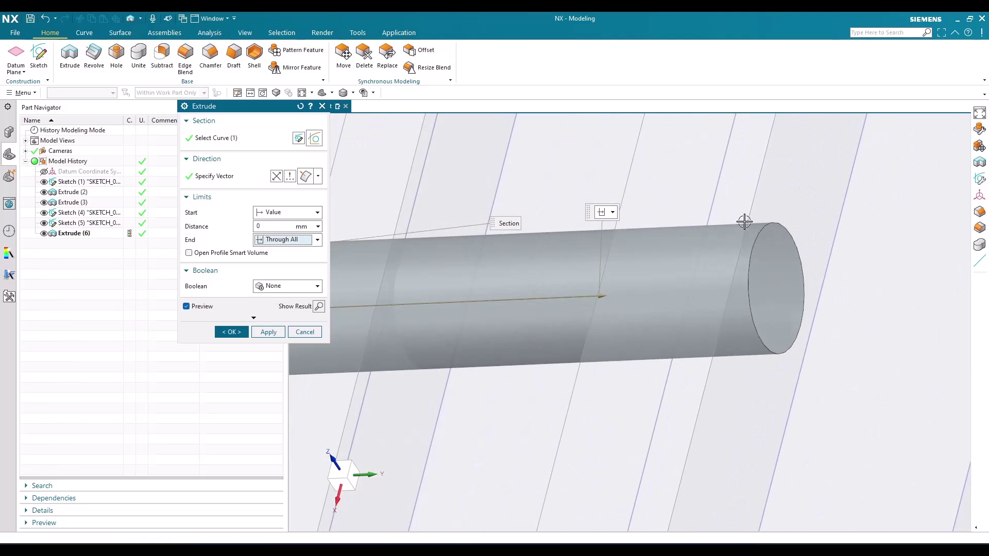
scroll(777, 268, "down", 3)
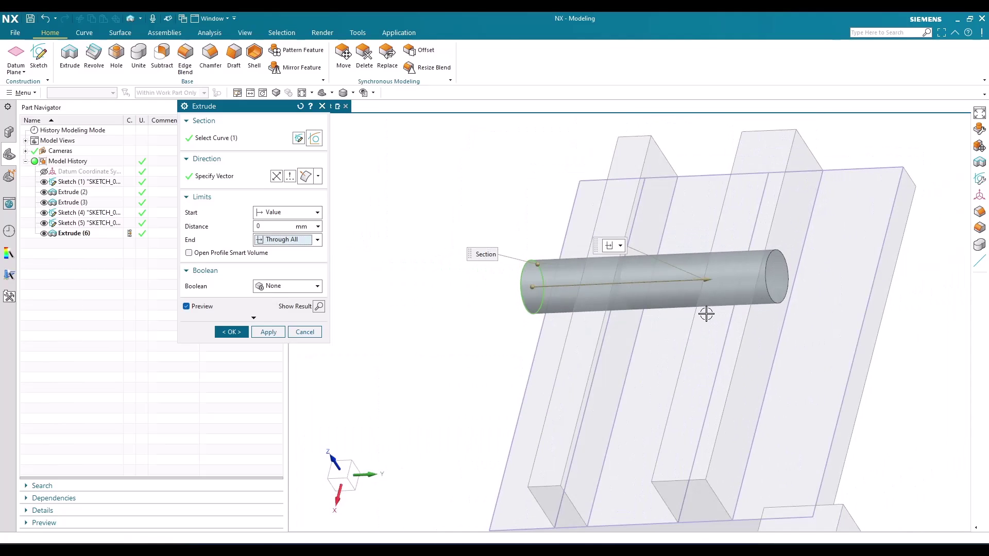
middle_click_drag(706, 314, 621, 361)
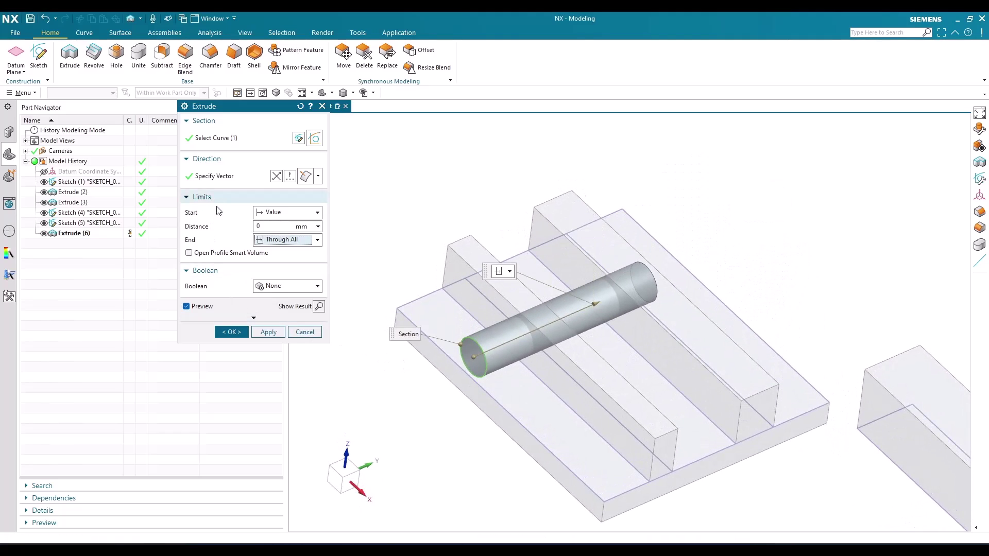
- Set both extrude limits to Value with a 500 mm end distance, leaving the Boolean on None
left_click(286, 212)
left_click(278, 223)
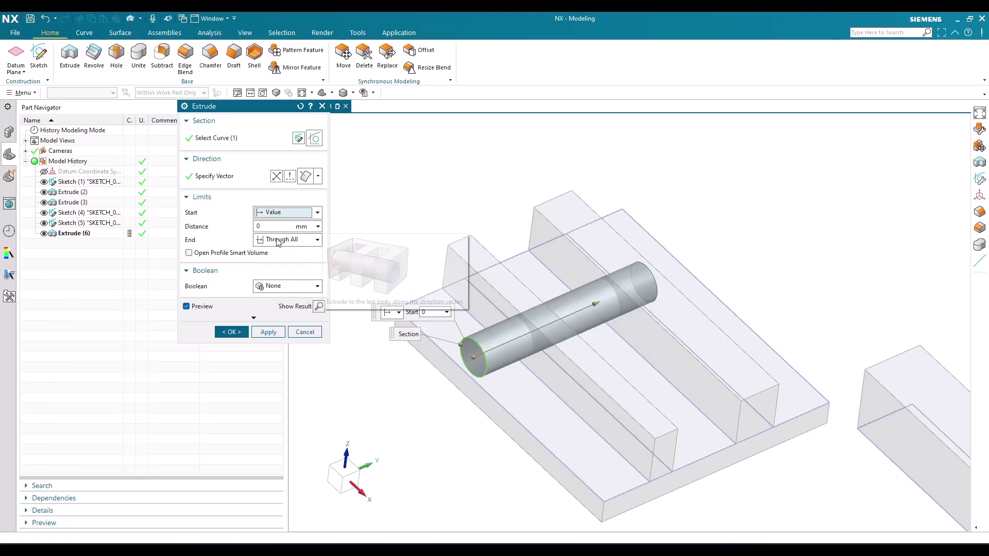
left_click(278, 240)
left_click(277, 252)
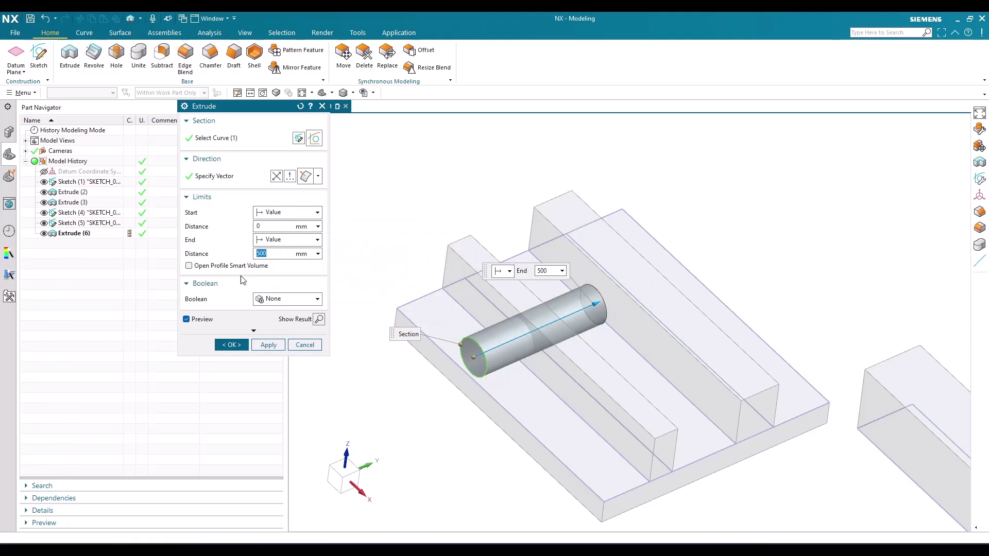
scroll(681, 274, "down", 2)
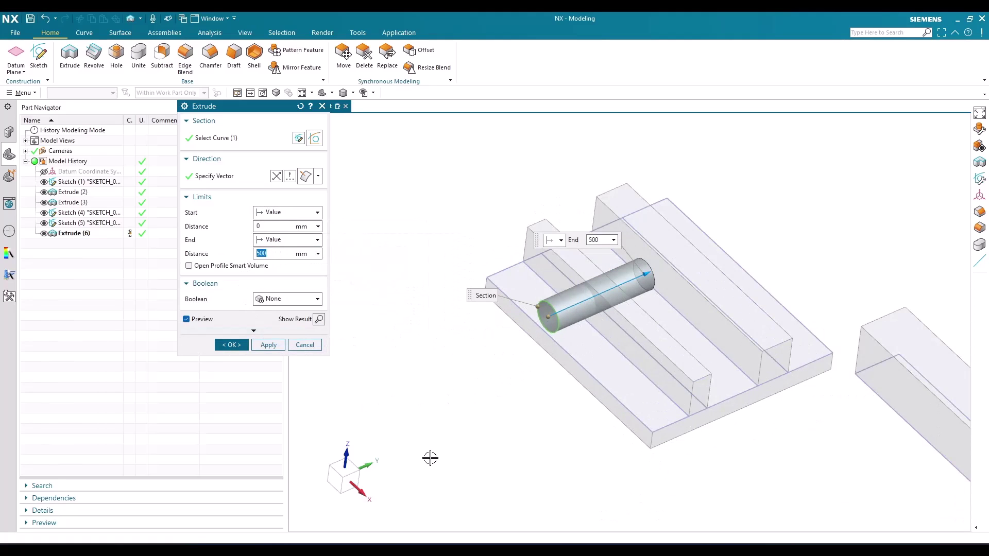
left_click(260, 303)
left_click(260, 304)
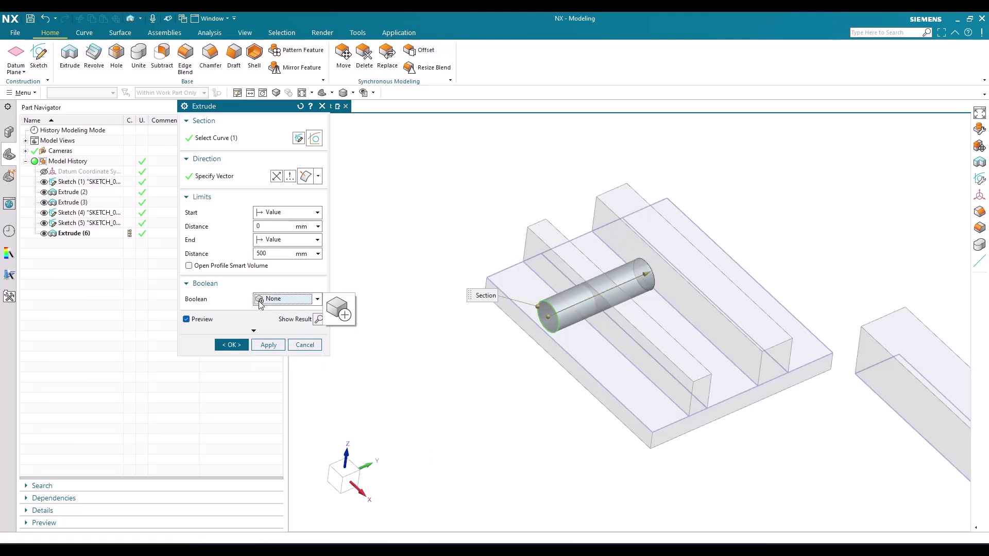
- Keep the Boolean on None and create the cylinder extrude with a 500 mm end distance
left_click(261, 304)
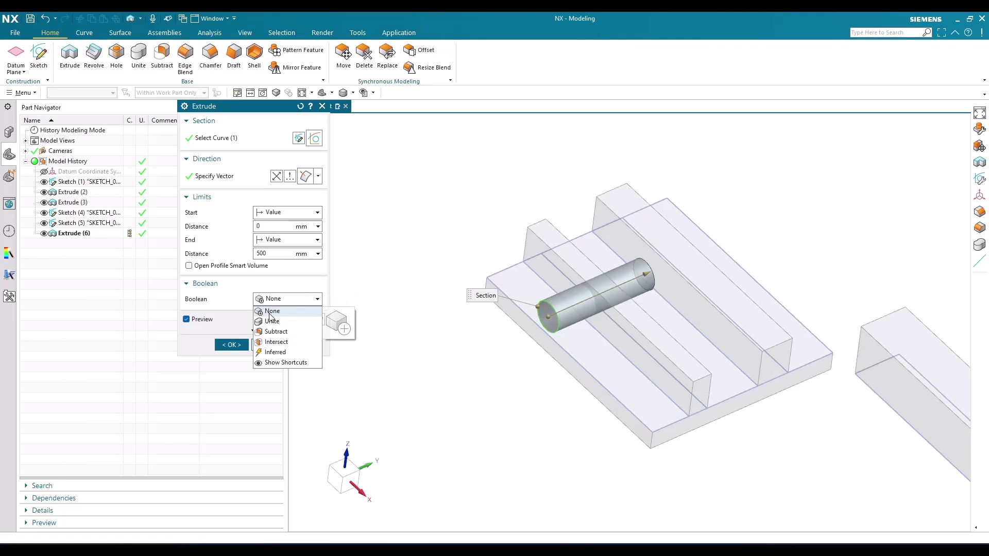
left_click(268, 311)
left_click(264, 253)
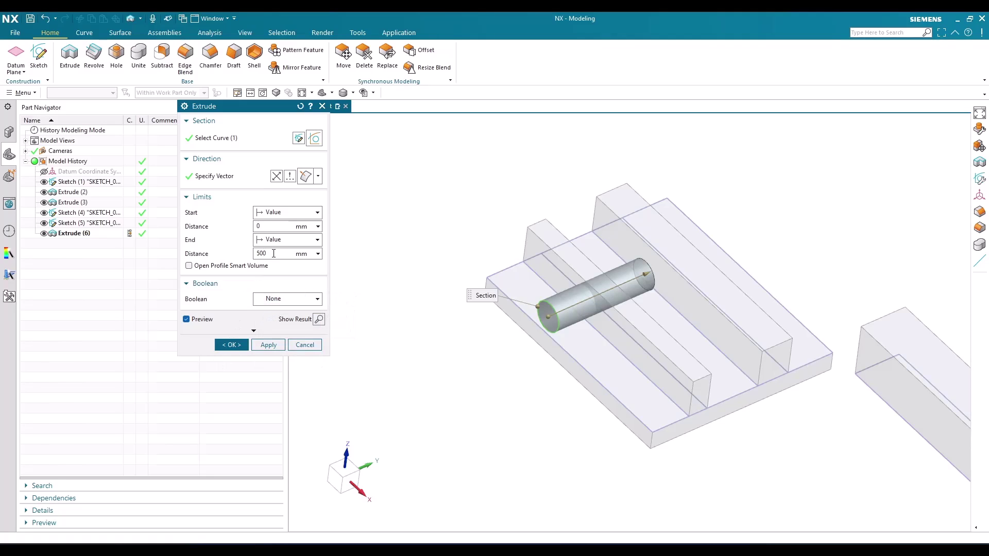
left_click(275, 301)
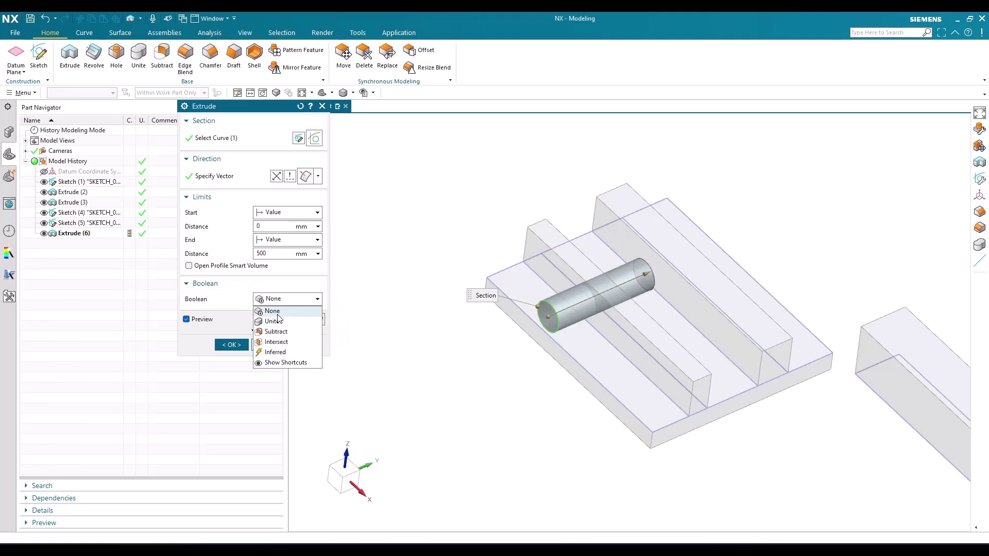
left_click(272, 311)
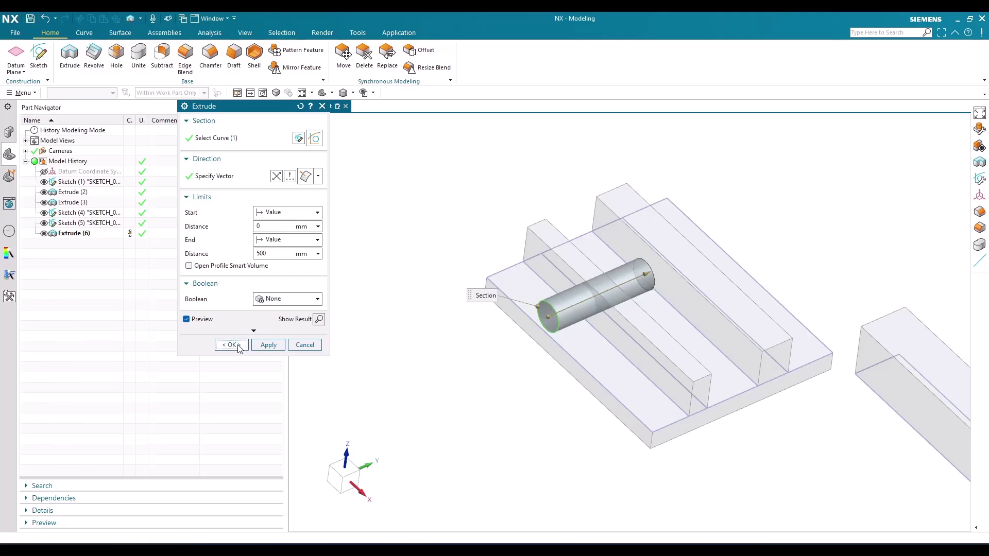
left_click(238, 346)
scroll(558, 276, "up", 5)
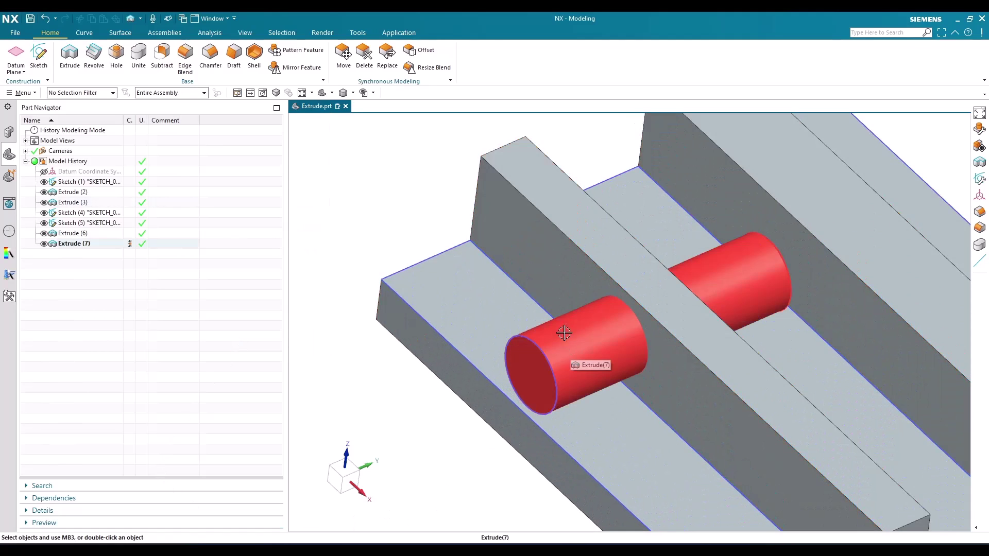
- Select the cylinder and the base plate in turn to check whether they are separate features and bodies
left_click(58, 245)
scroll(377, 261, "down", 3)
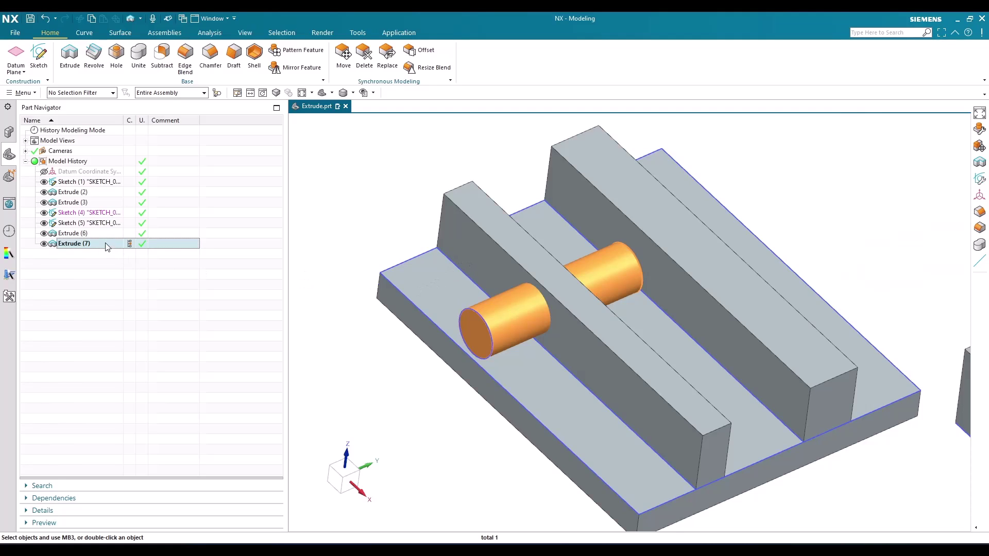
left_click(438, 273)
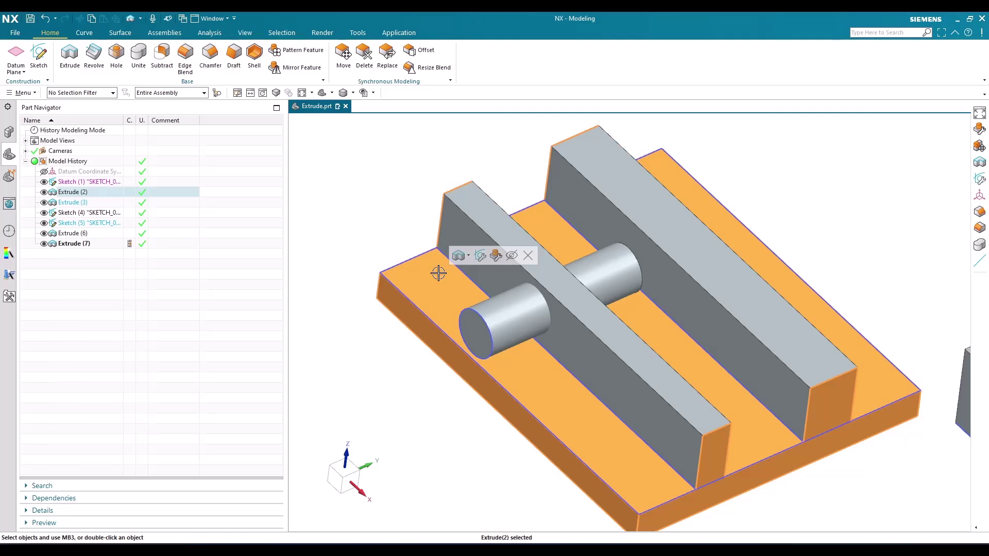
left_click(369, 229)
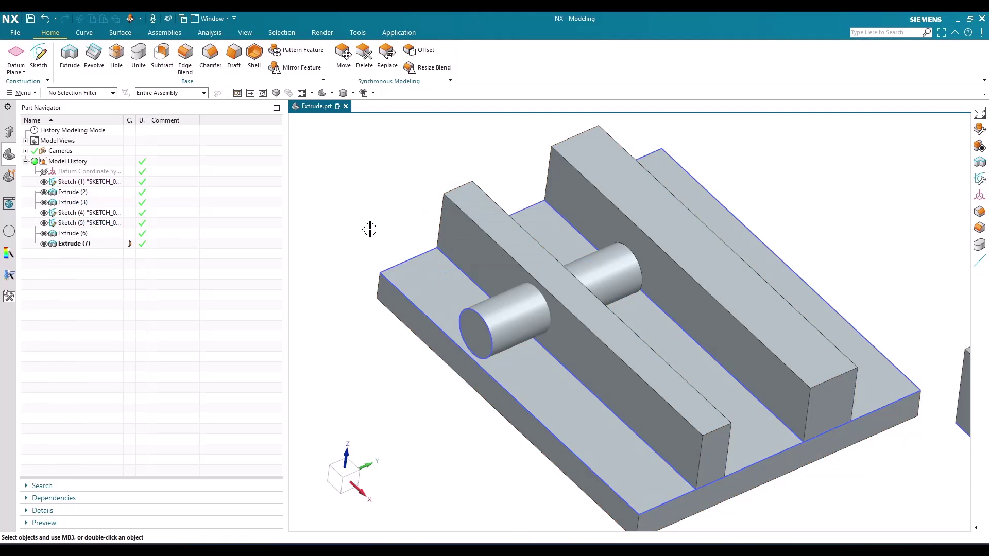
- Try to pick the junction between the separate cylinder and the first rib for an Edge Blend
scroll(553, 336, "up", 5)
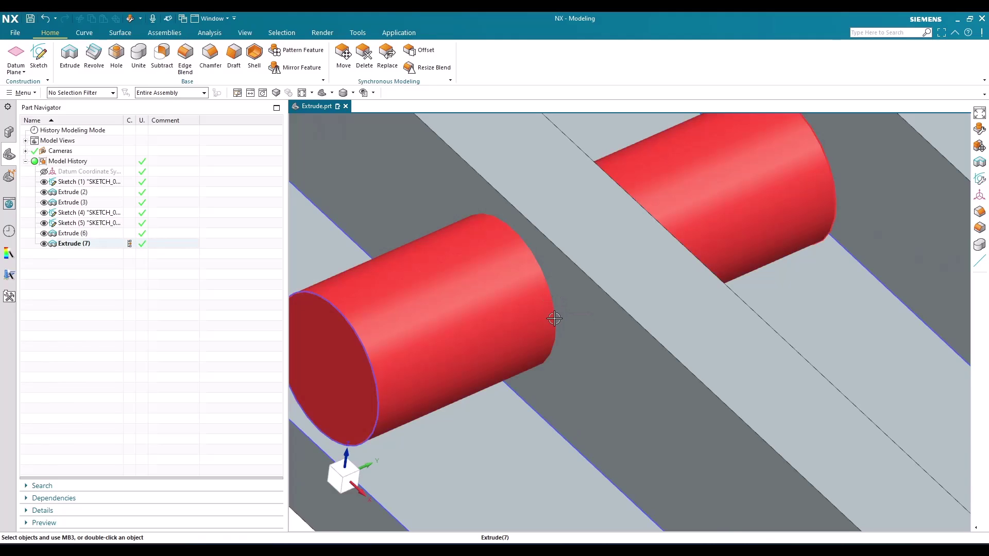
scroll(554, 330, "down", 4)
left_click(185, 55)
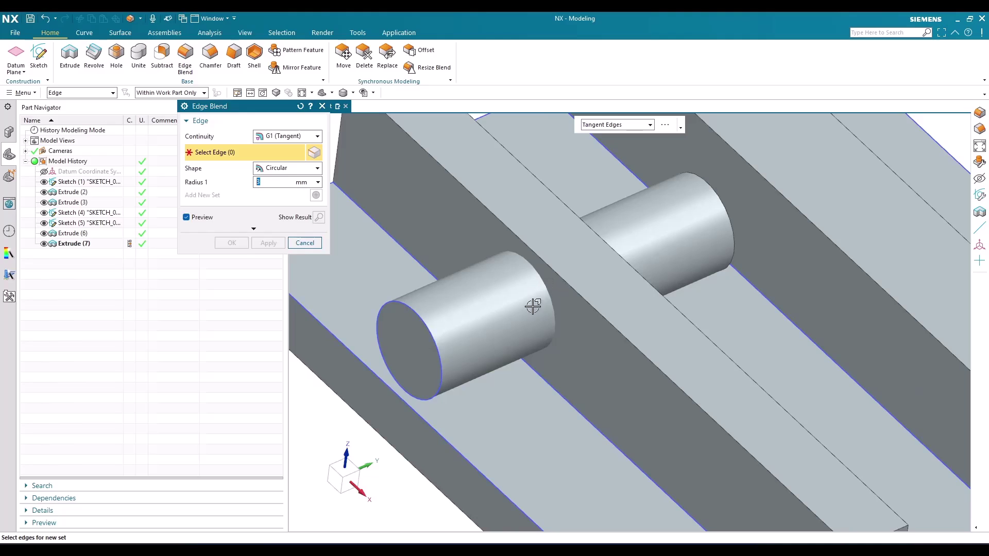
scroll(556, 291, "up", 5)
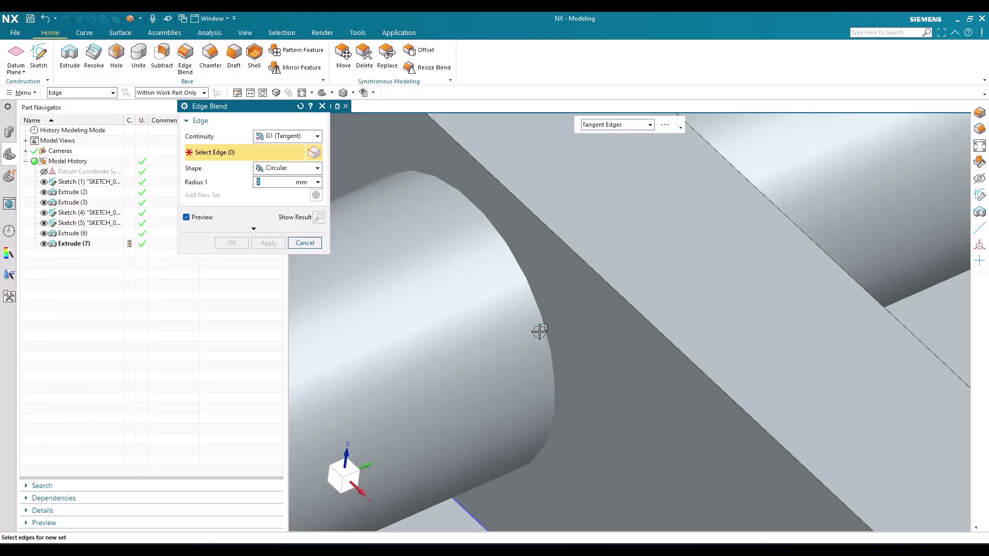
left_click(304, 243)
scroll(515, 293, "down", 5)
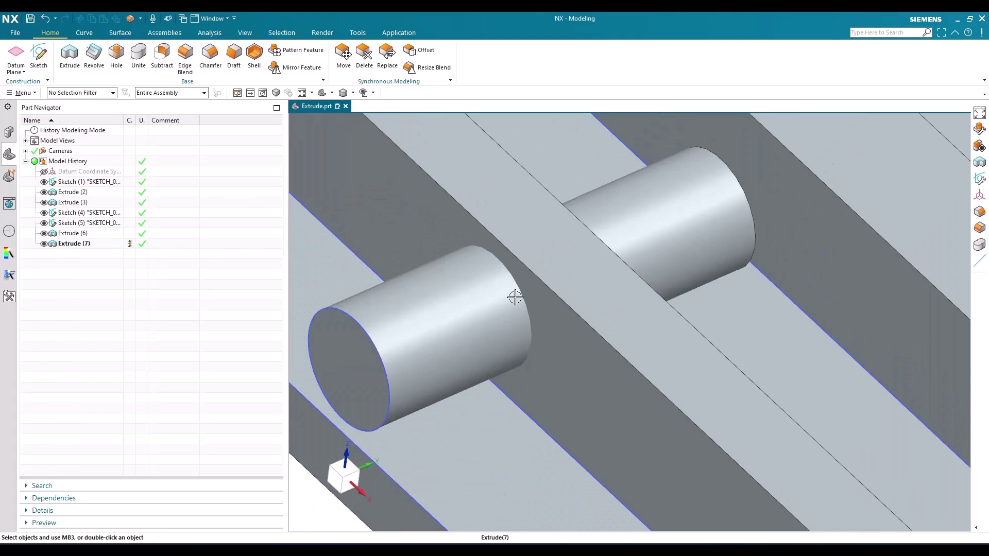
- Edit the cylinder extrude and set its Boolean to Unite with the ribbed base body
double_click(436, 312)
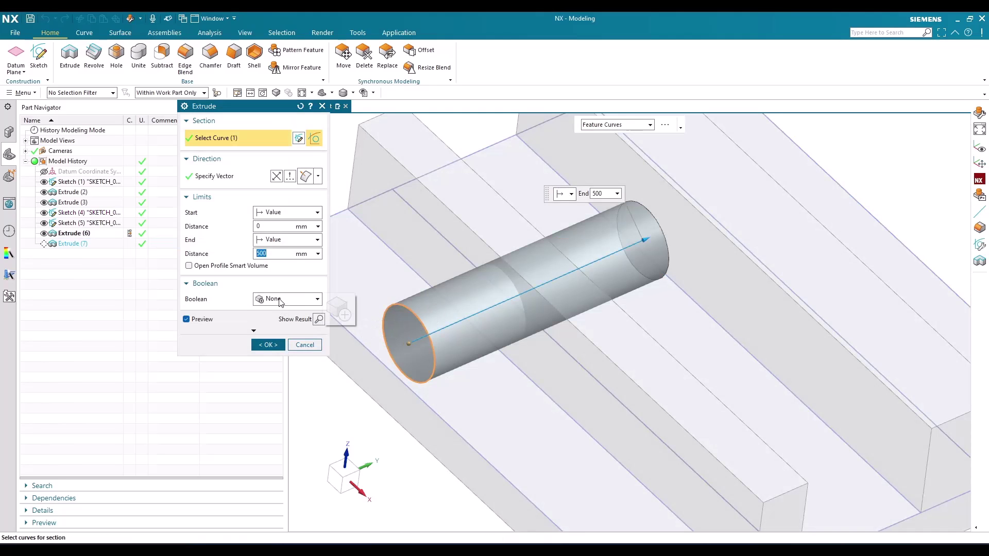
left_click(281, 299)
left_click(278, 320)
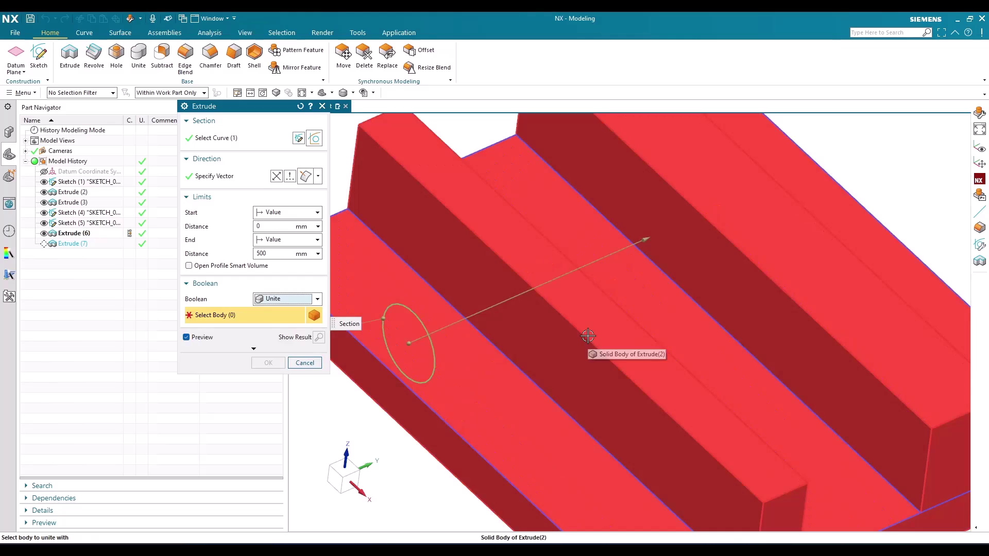
left_click(592, 342)
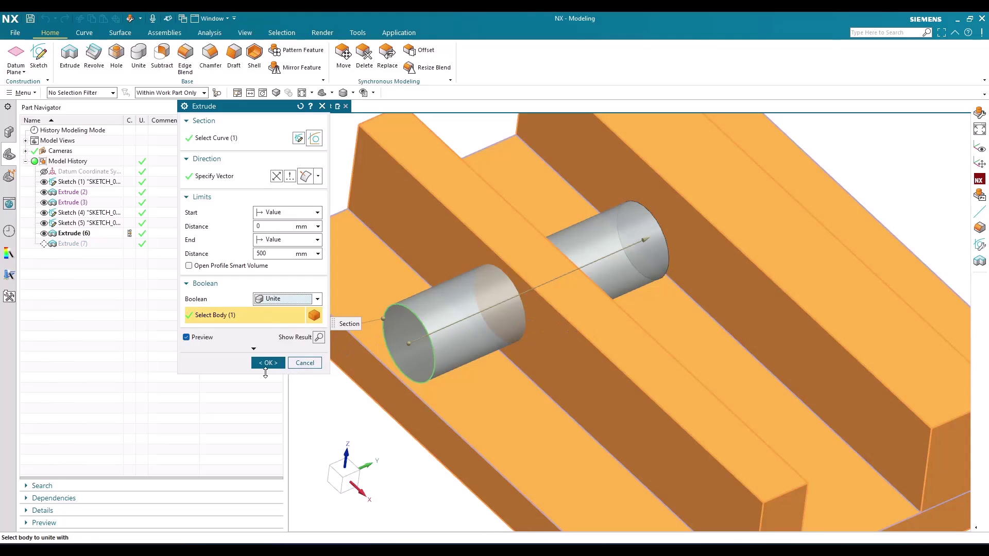
left_click(267, 367)
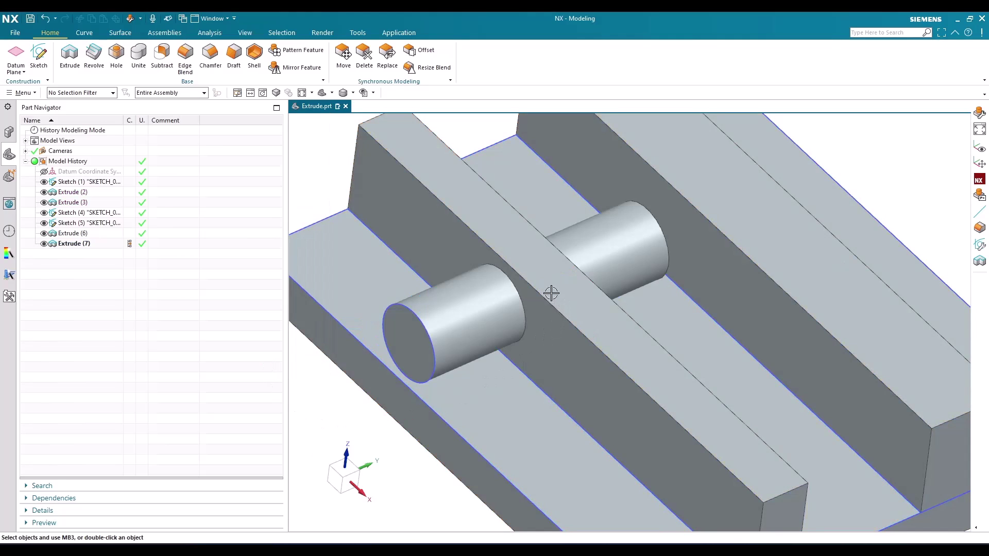
- Try a 3 mm circular Edge Blend on the edge where the united cylinder meets the first rib
left_click(185, 57)
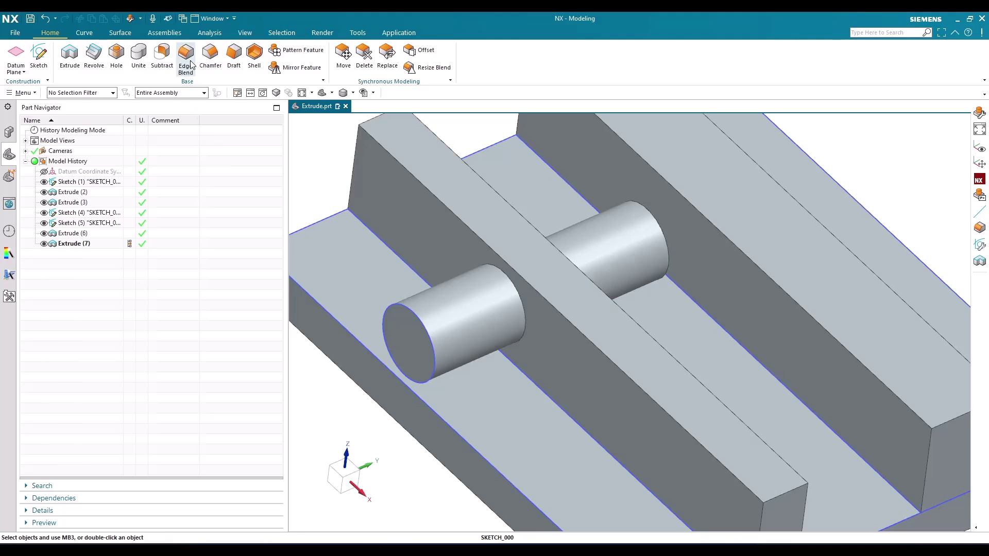
scroll(479, 237, "up", 5)
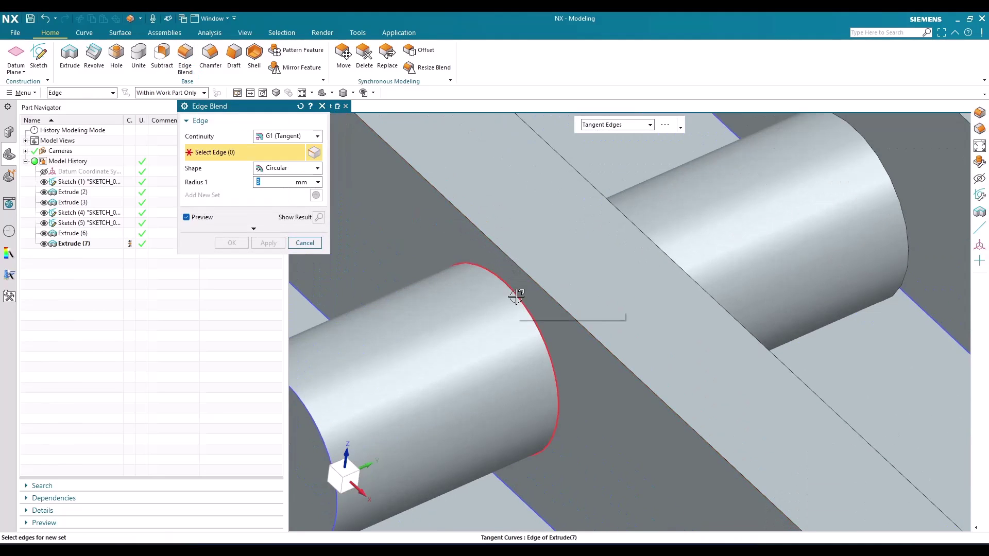
left_click(512, 294)
scroll(551, 344, "up", 3)
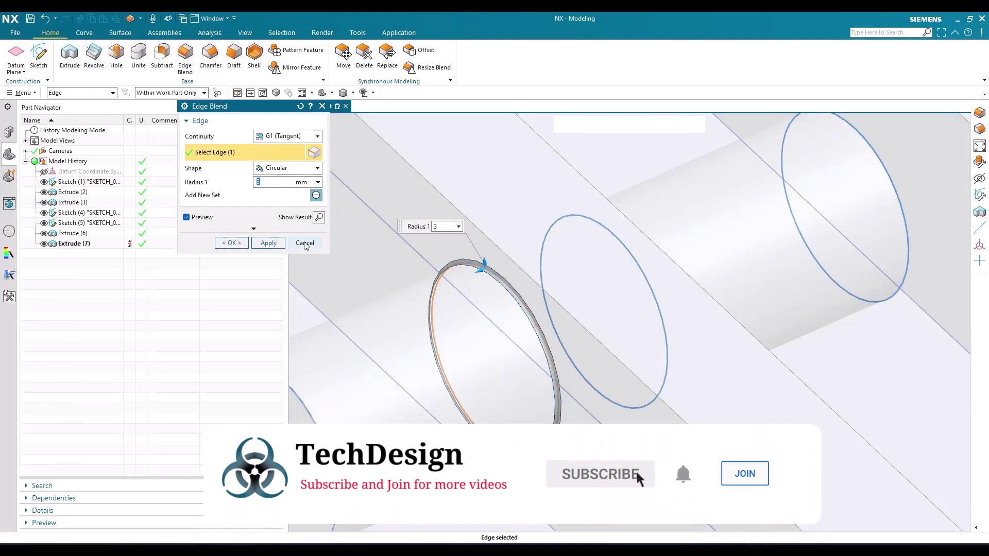
left_click(302, 242)
scroll(379, 318, "down", 8)
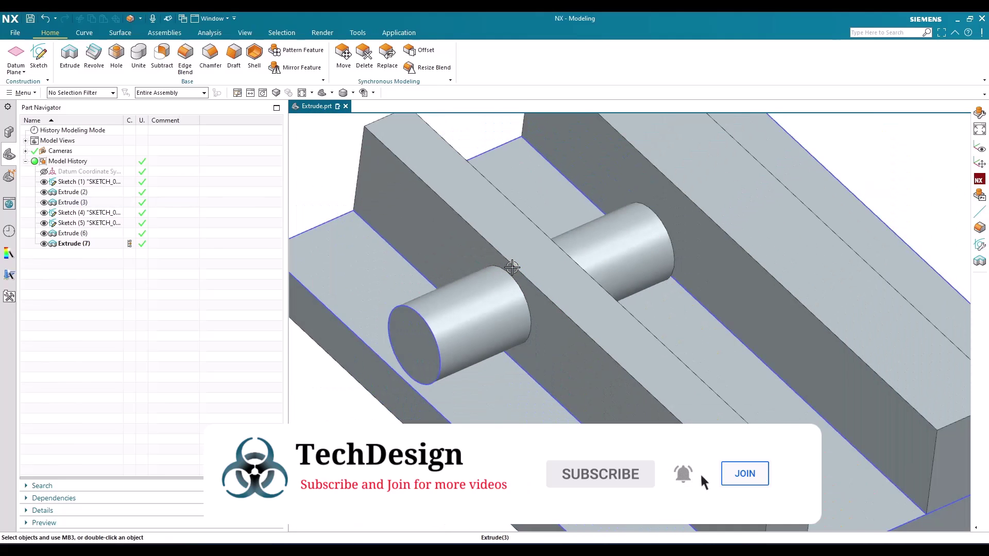
- Try the Subtract Boolean on the cylinder extrude, extending its end to 780 mm so it cuts through both ribs
double_click(73, 243)
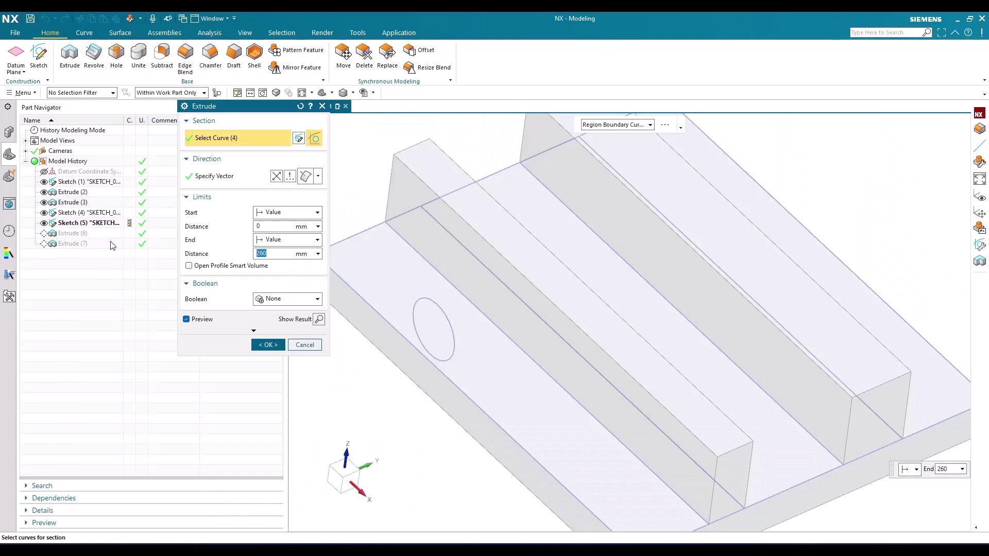
left_click(288, 299)
left_click(276, 331)
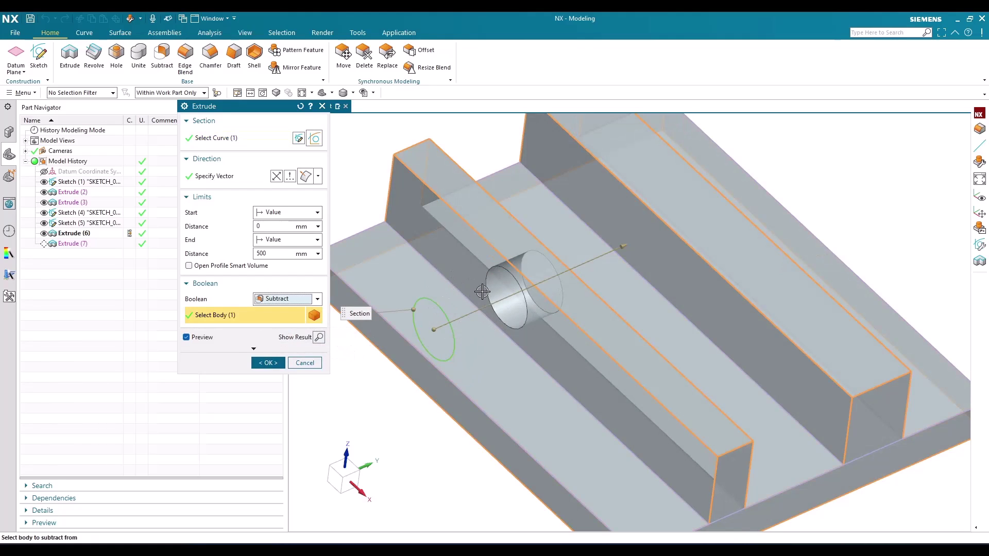
left_click_drag(624, 246, 730, 197)
scroll(678, 212, "up", 5)
scroll(644, 216, "down", 6)
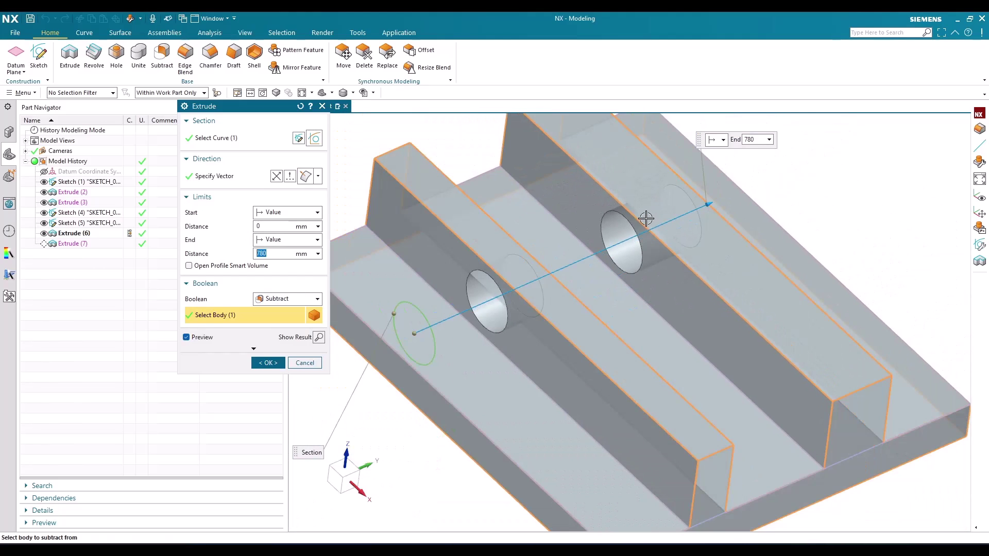
left_click(286, 300)
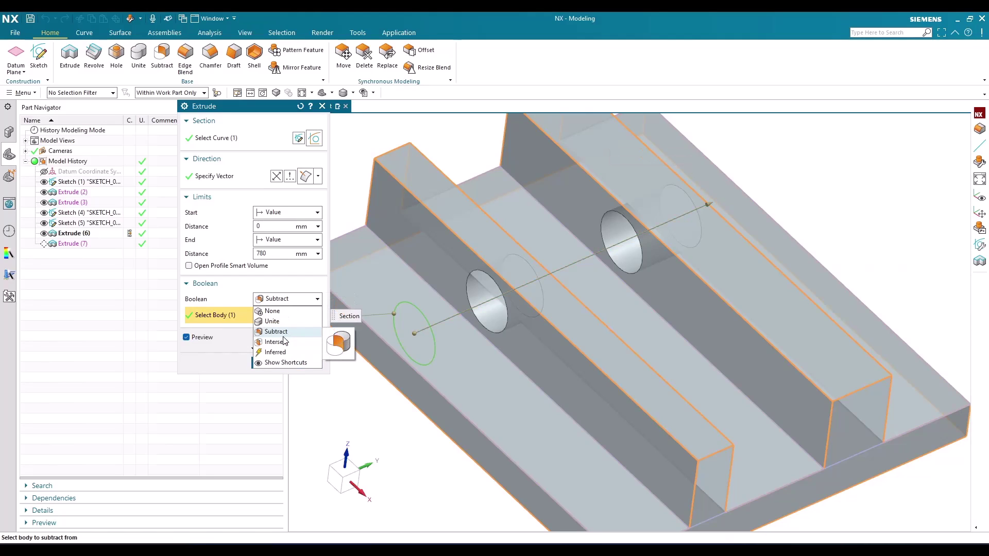
left_click(234, 353)
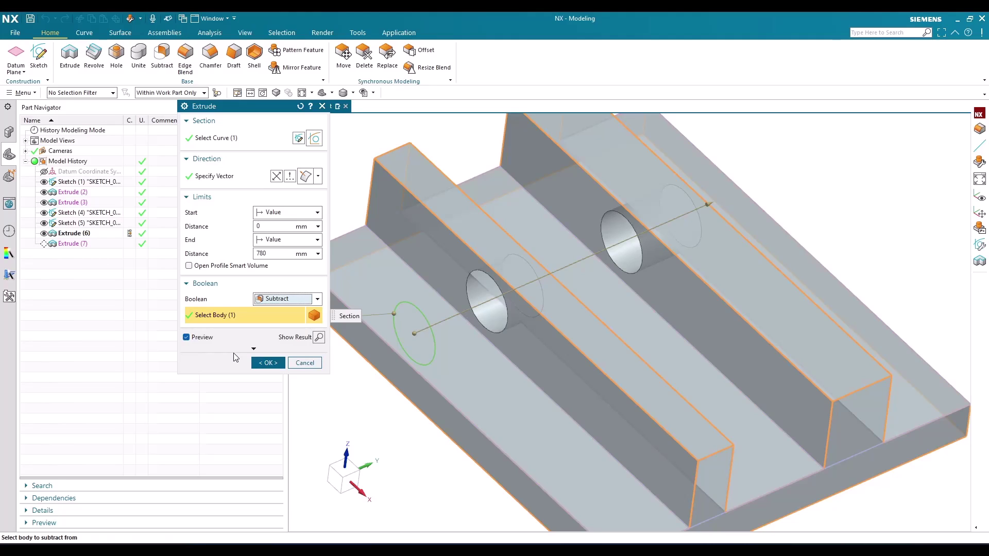
left_click(268, 363)
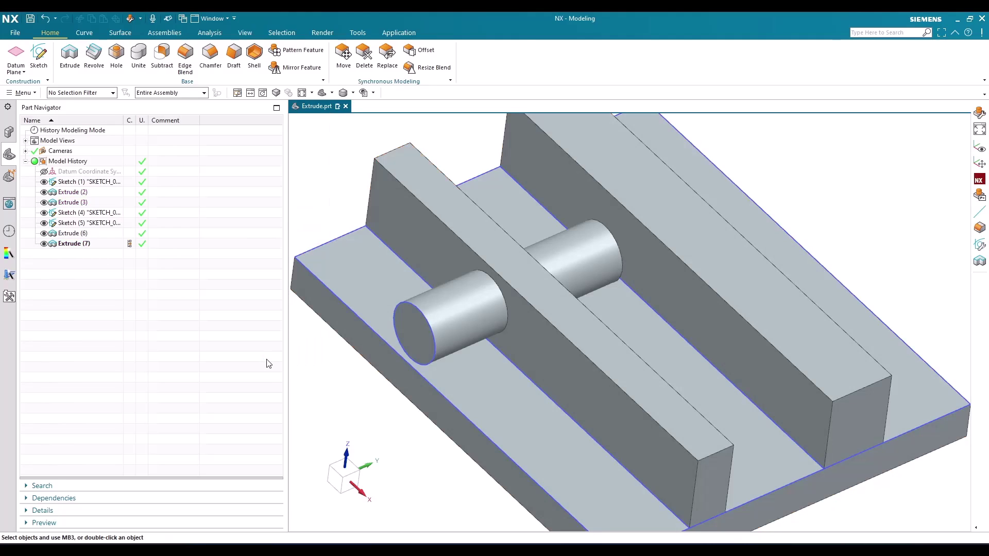
- Create a sketch on the base plate's top face with the origin at its front corner
scroll(530, 353, "down", 3)
scroll(533, 352, "up", 5)
scroll(537, 351, "down", 1)
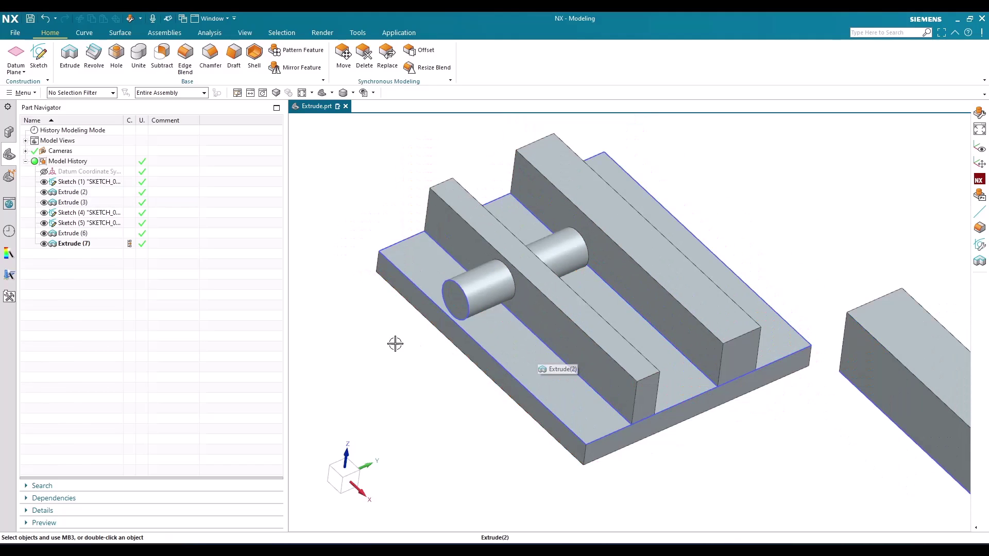
left_click(28, 63)
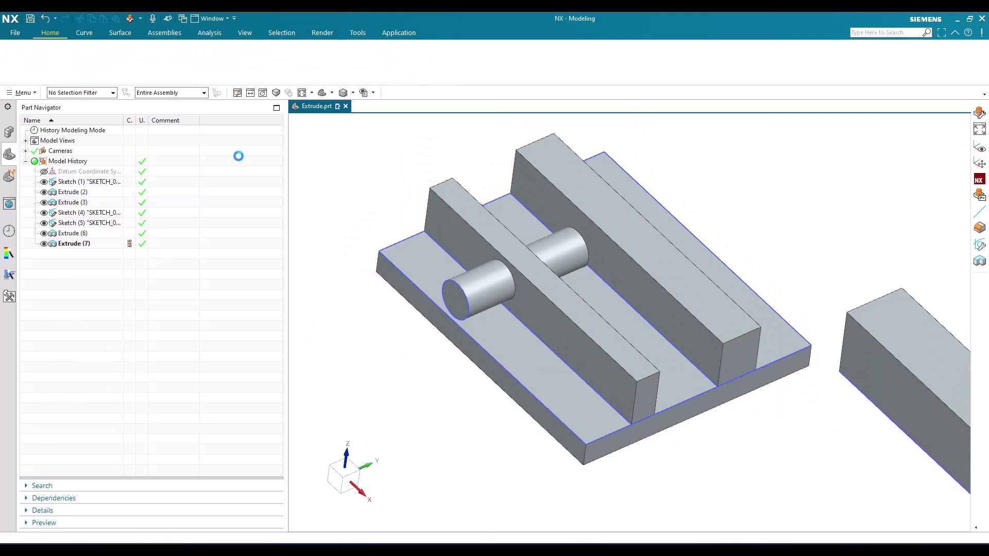
left_click(584, 434)
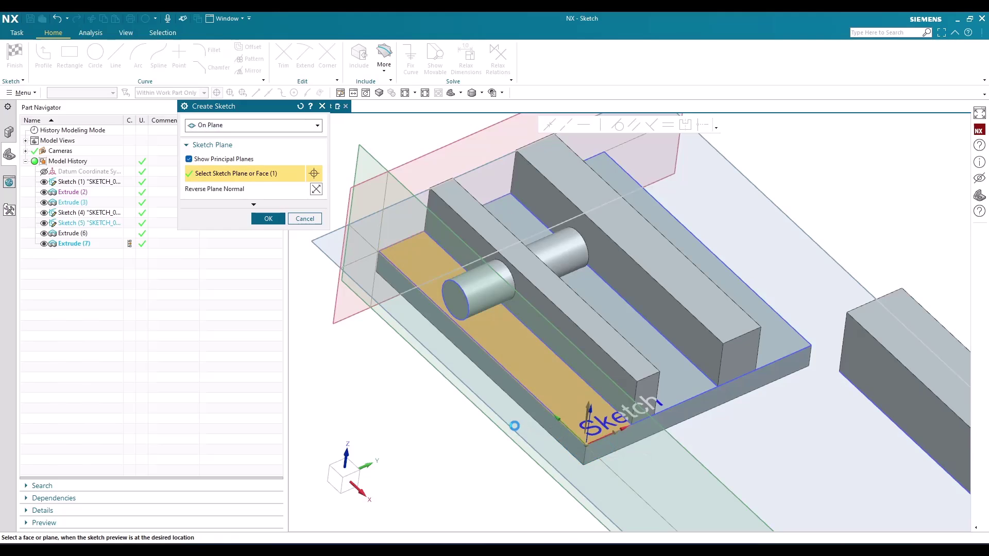
middle_click(512, 426)
- Sketch a circle centred on the plate's corner, overlapping the plate's edges, and finish the sketch
left_click(95, 53)
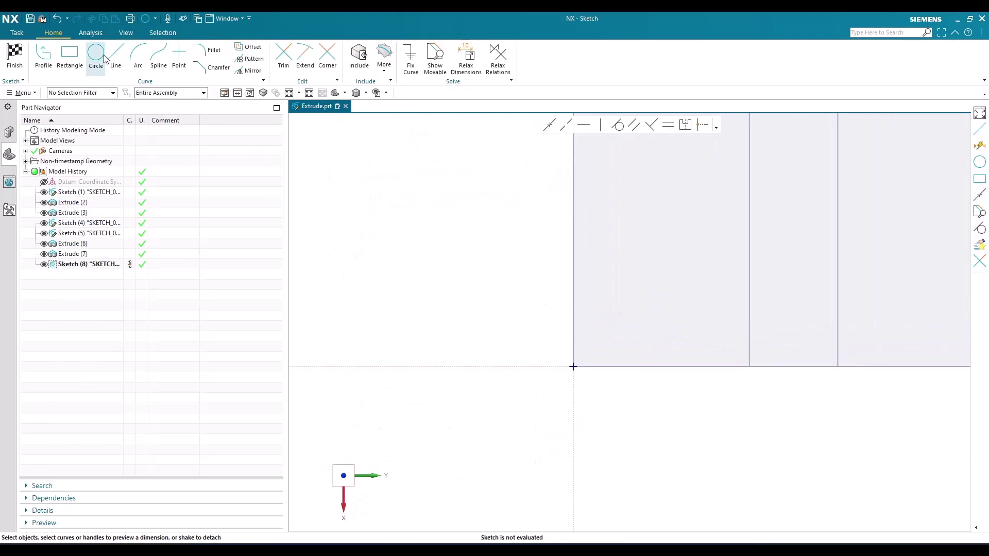
left_click(572, 367)
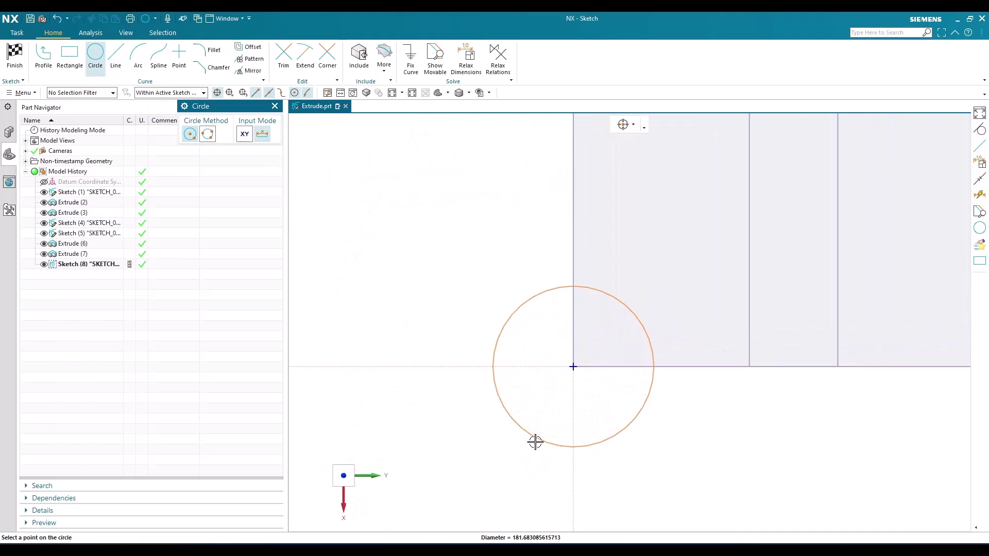
left_click(527, 457)
key("Escape")
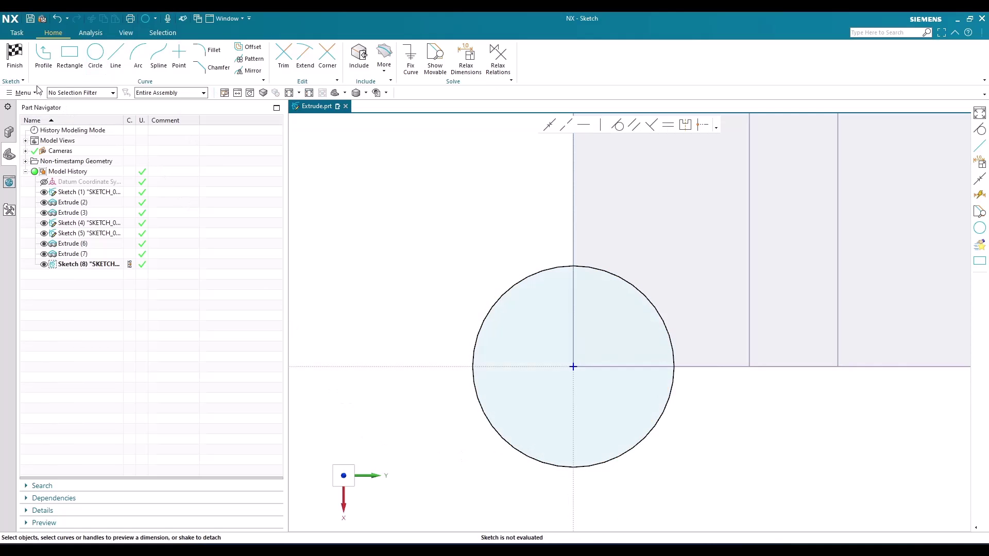
left_click(15, 57)
- Try extruding the circle at the plate's corner by 500 mm, with the direction reversed to run down through the plate
scroll(539, 478, "up", 4)
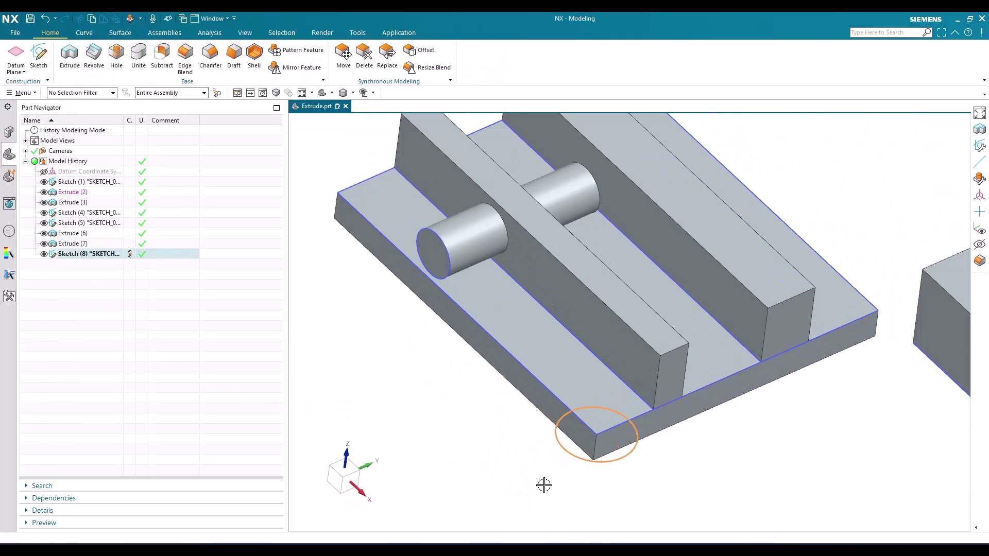
key("x")
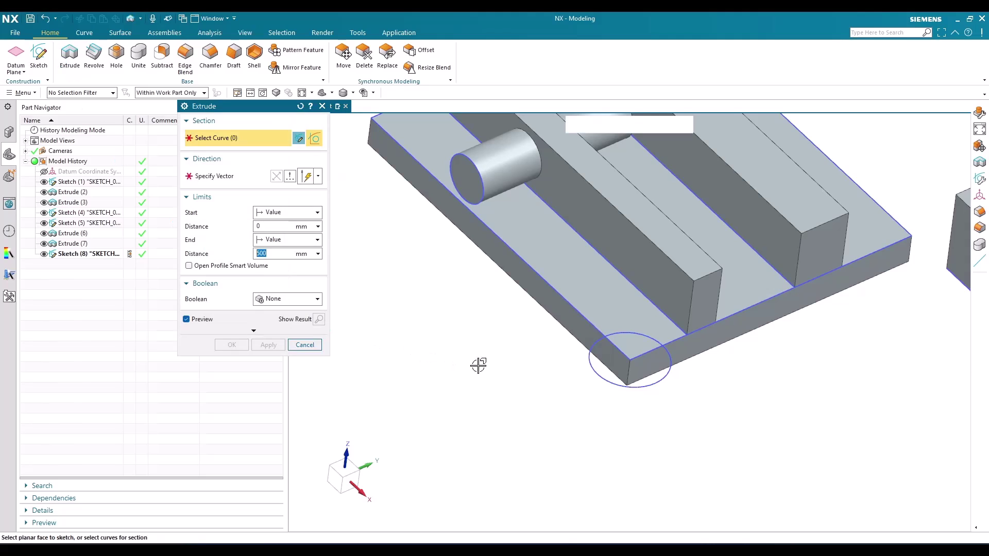
left_click(612, 386)
scroll(640, 369, "up", 2)
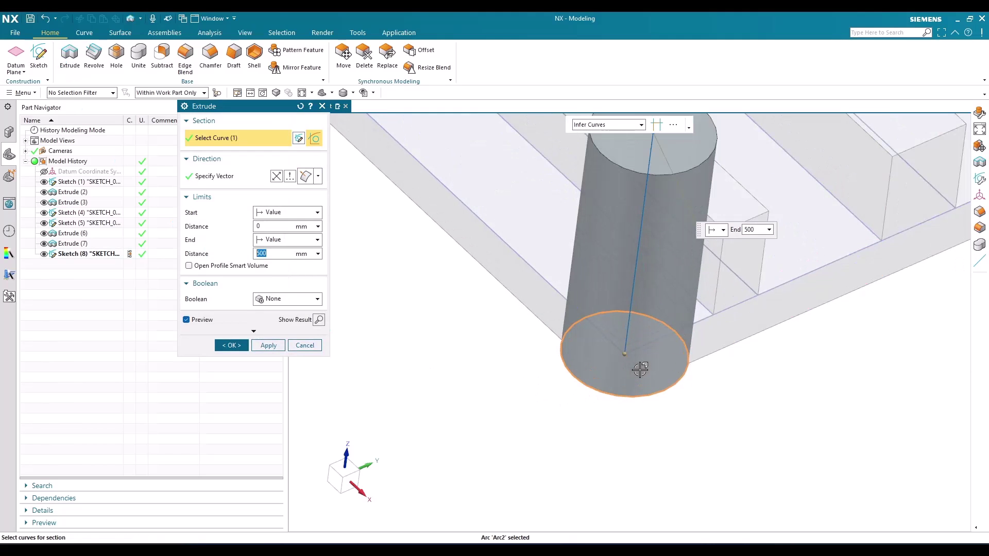
scroll(652, 148, "down", 2)
double_click(626, 227)
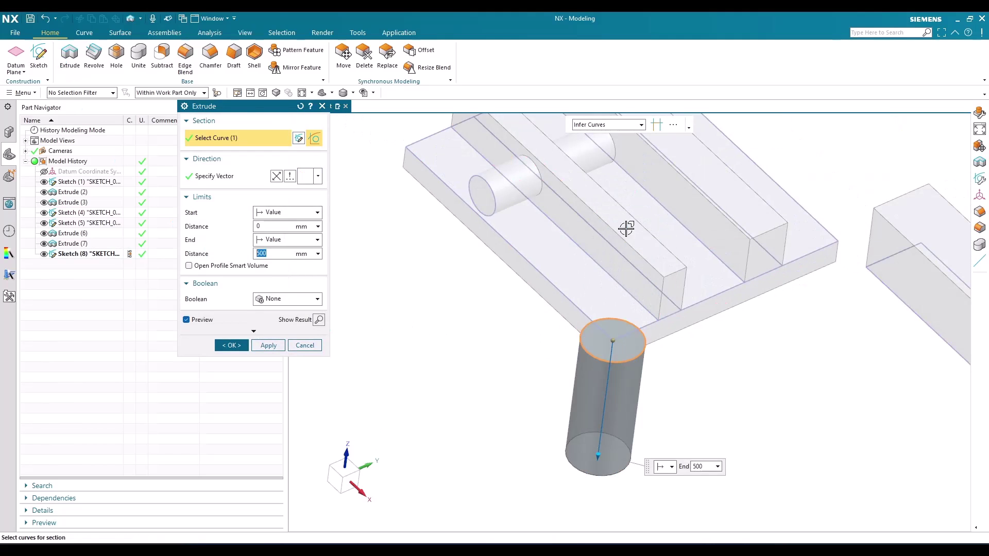
scroll(592, 342, "up", 2)
scroll(592, 342, "down", 2)
- Try the Intersect Boolean against the base plate body, apply the extrude and close the command
left_click(292, 300)
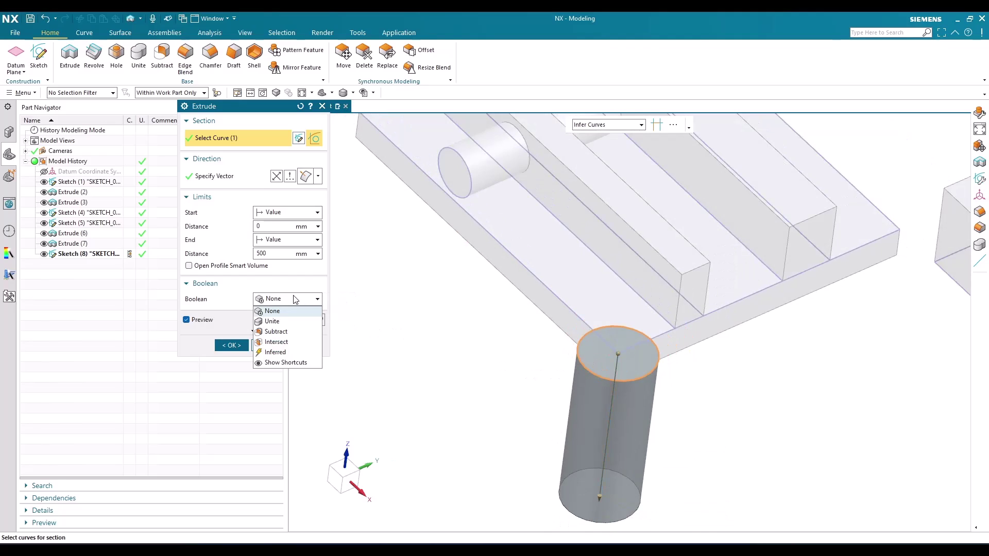
left_click(289, 342)
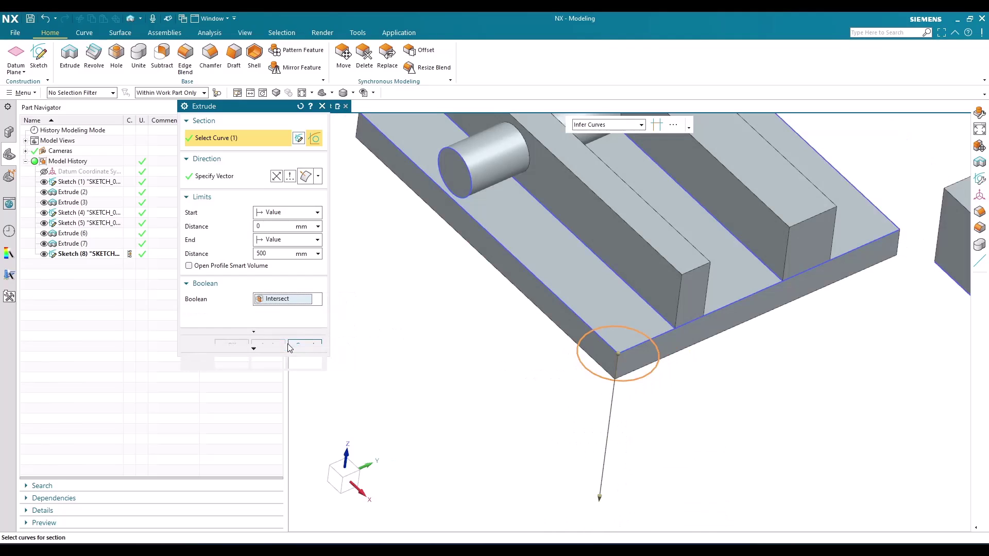
left_click(583, 302)
scroll(585, 308, "up", 2)
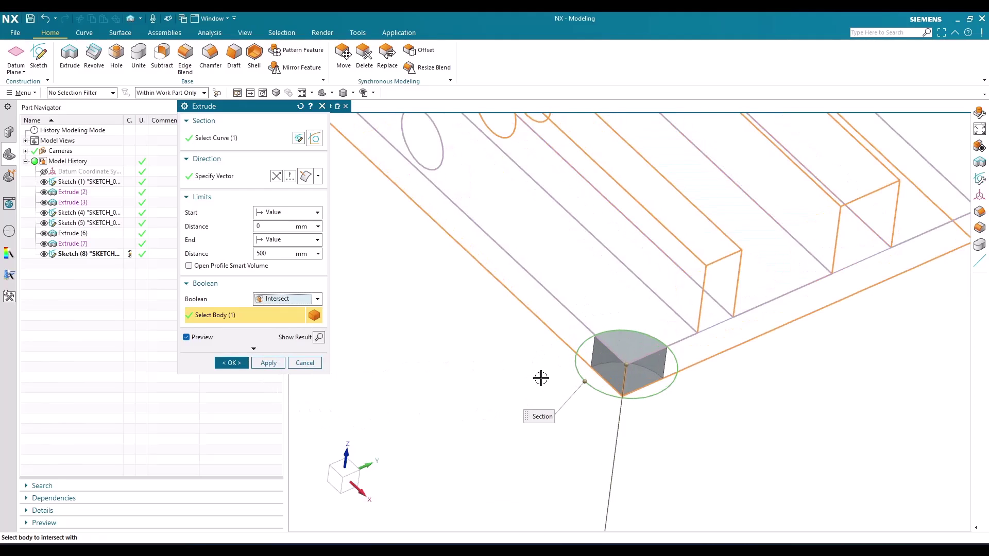
scroll(578, 364, "down", 1)
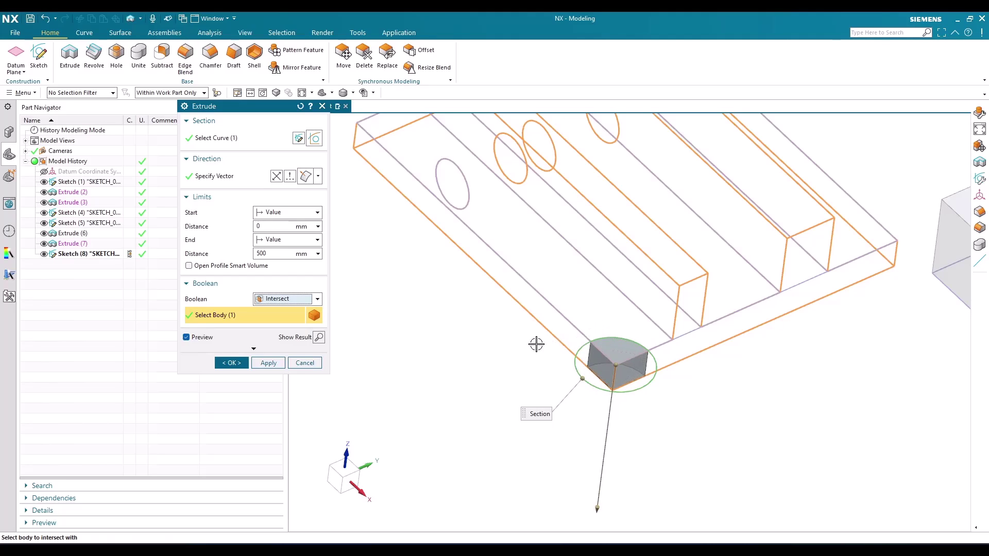
left_click(268, 363)
scroll(615, 355, "up", 4)
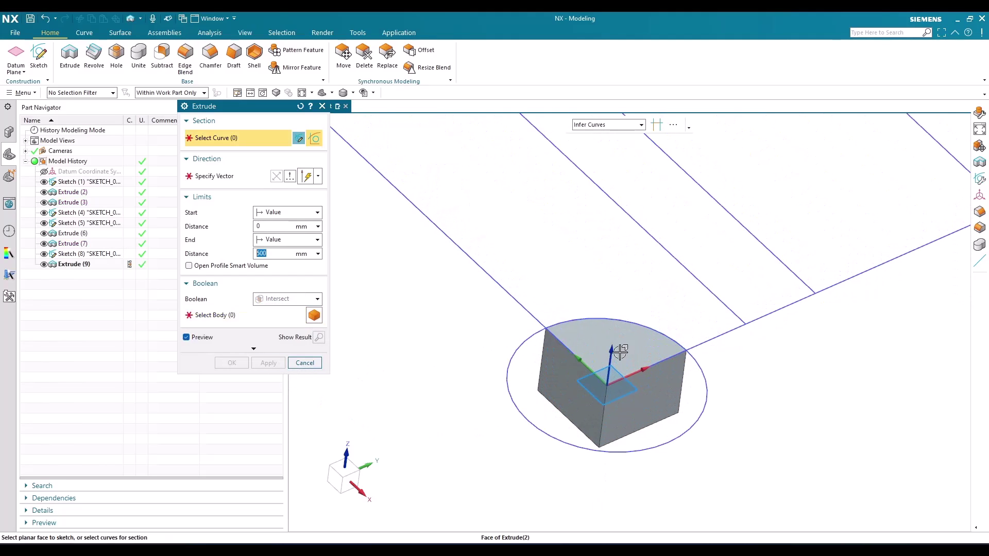
scroll(595, 378, "down", 4)
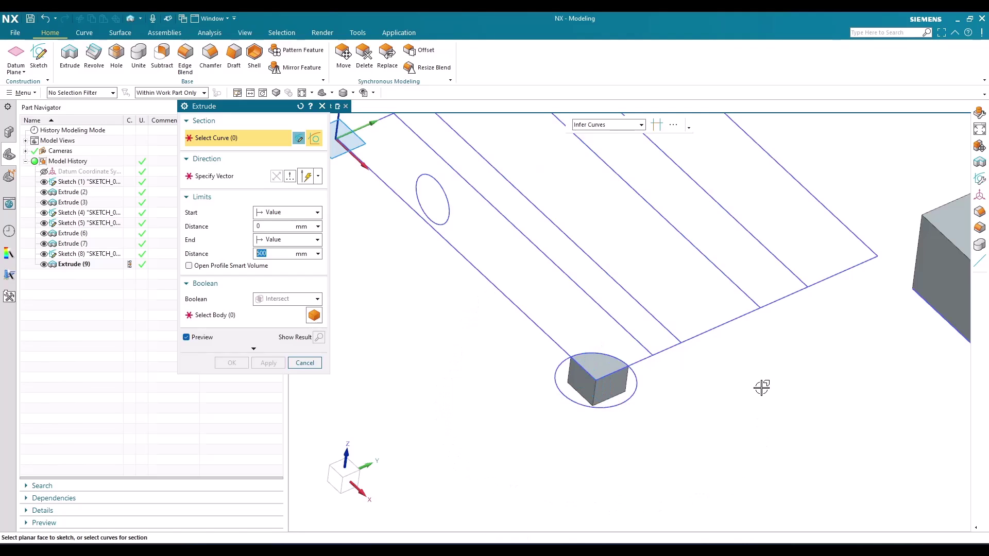
key("Escape")
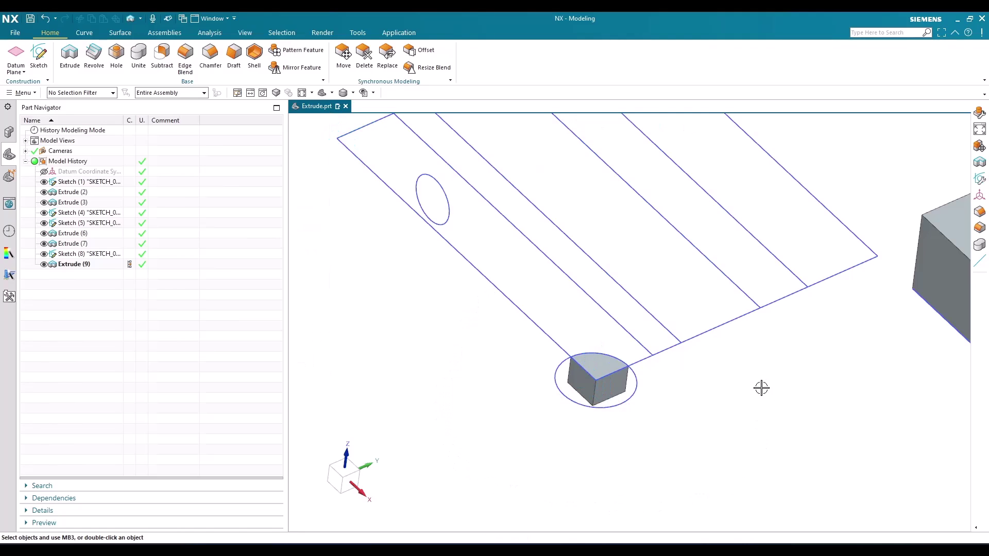
- Undo the intersect extrude at the plate's corner
key("ctrl+z")
key("ctrl+z")
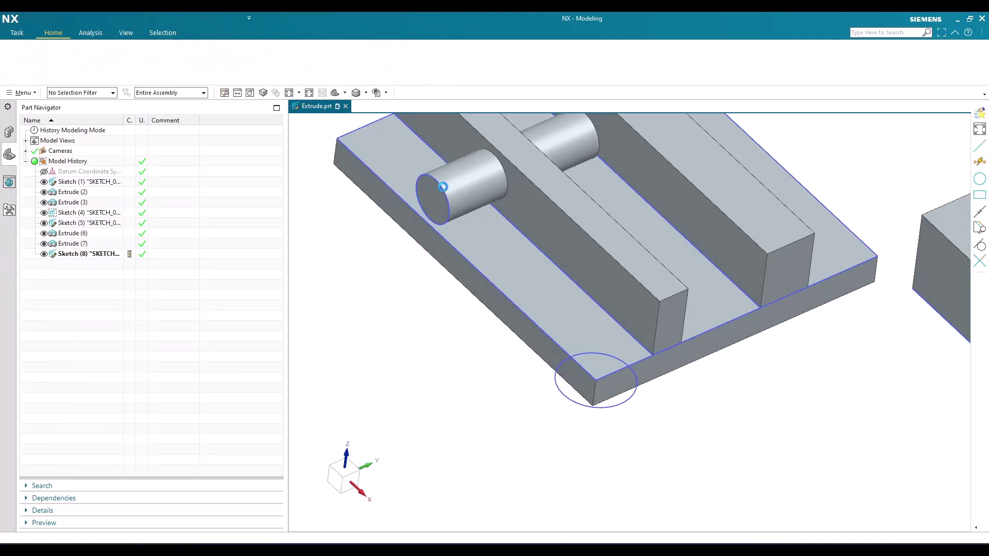
key("ctrl+z")
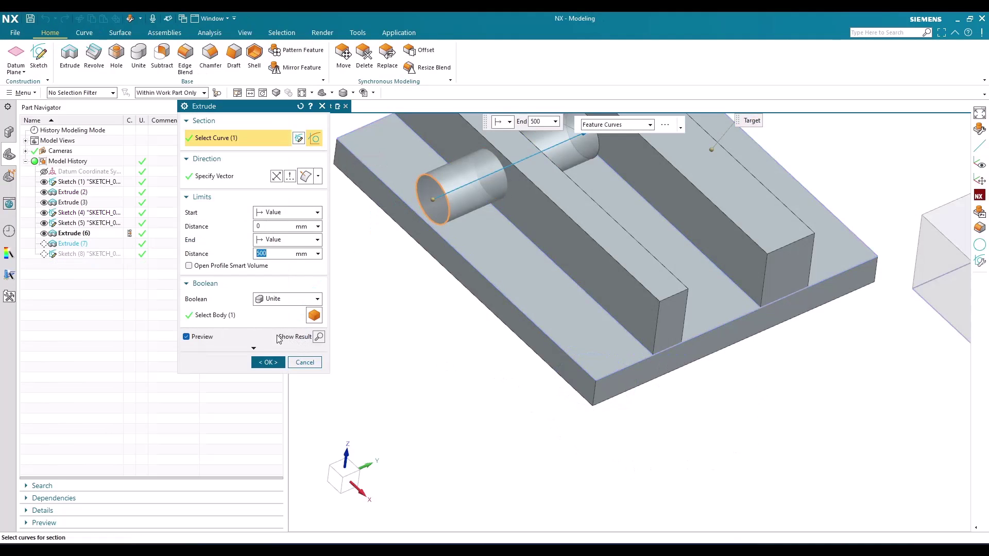
- Expand the Draft, Offset and Settings options of the horizontal cylinder's extrude
left_click(252, 349)
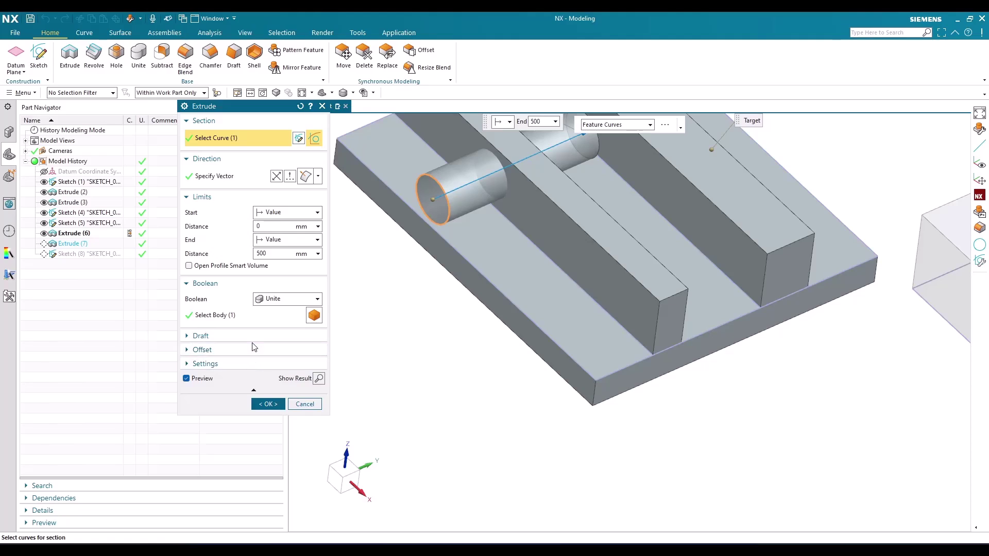
left_click(253, 339)
left_click(251, 369)
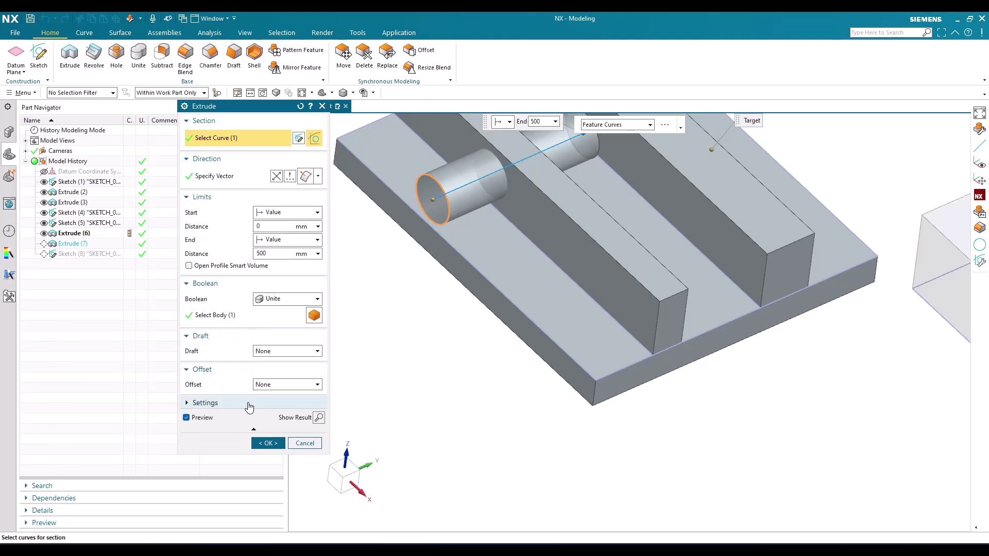
left_click(250, 404)
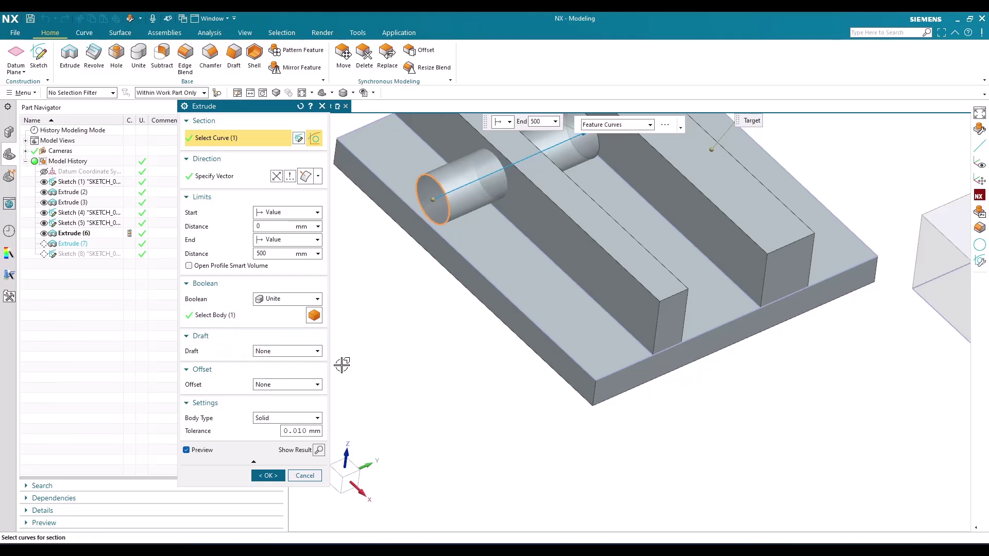
- Examine the shape of the cylinder extrude along its full length with Draft set to None
scroll(528, 397, "down", 2)
scroll(457, 298, "up", 3)
scroll(472, 364, "down", 1)
scroll(456, 233, "up", 1)
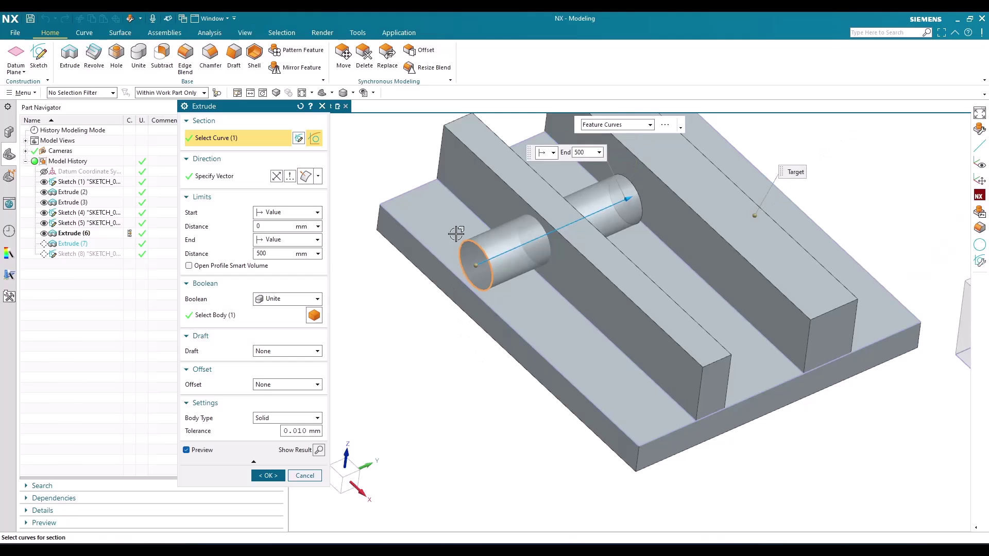
scroll(455, 234, "up", 2)
left_click(274, 352)
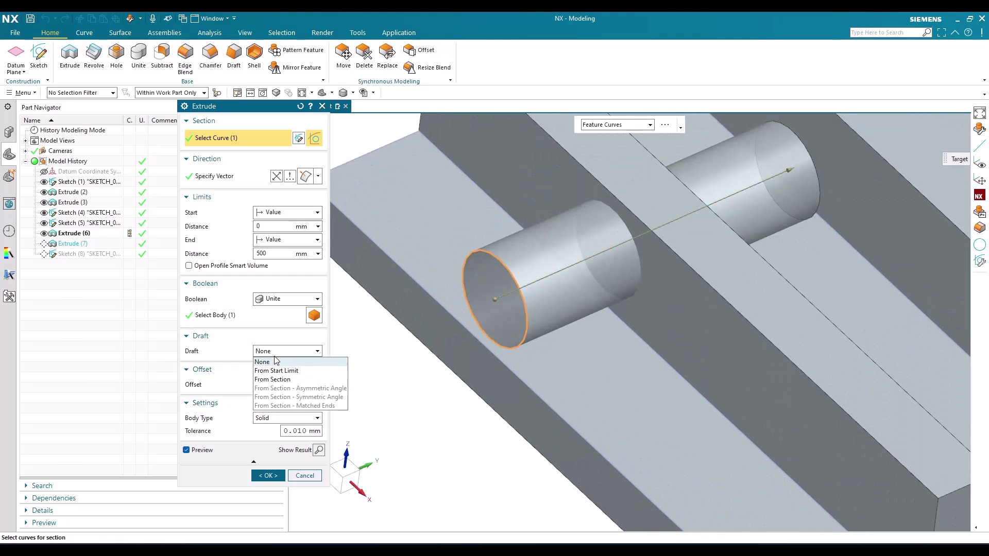
left_click(275, 362)
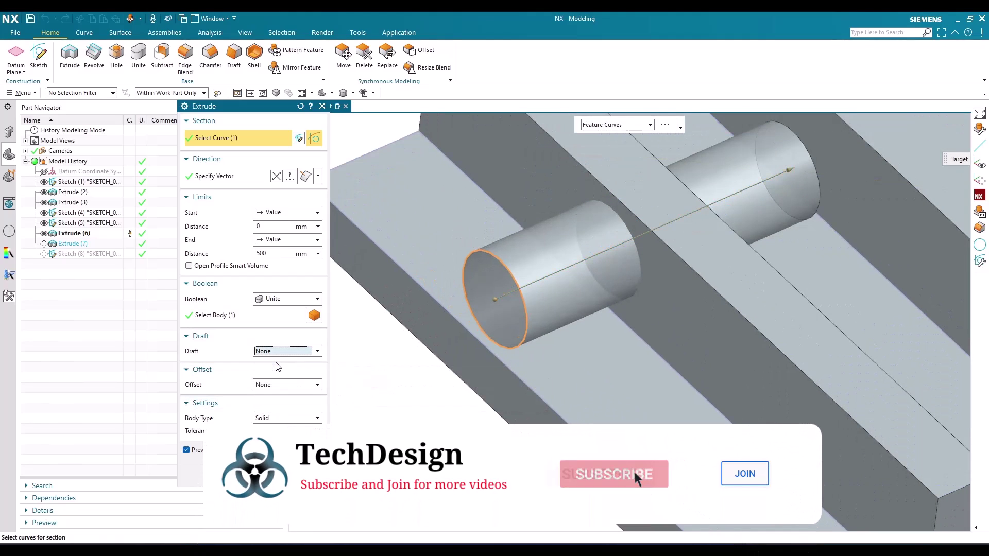
scroll(393, 372, "down", 2)
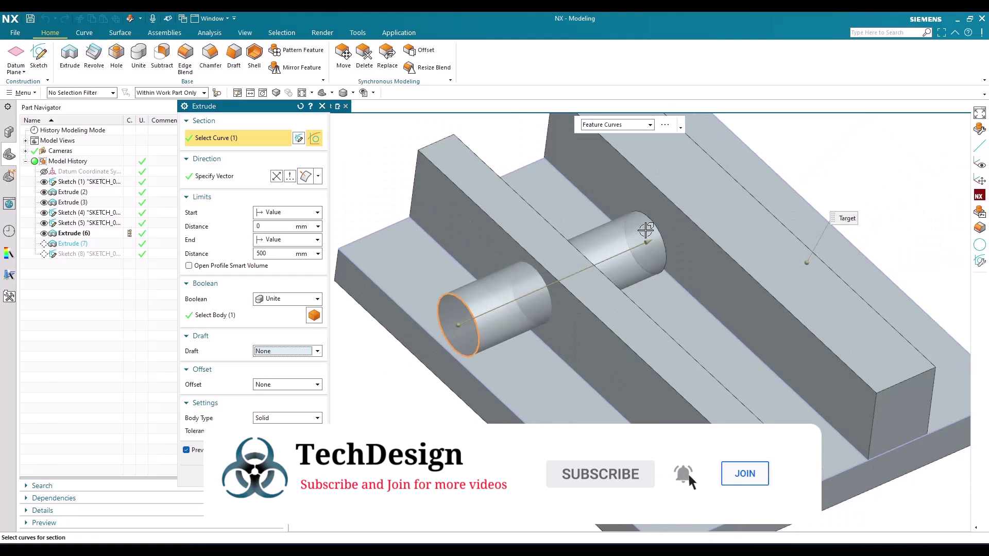
scroll(471, 309, "up", 2)
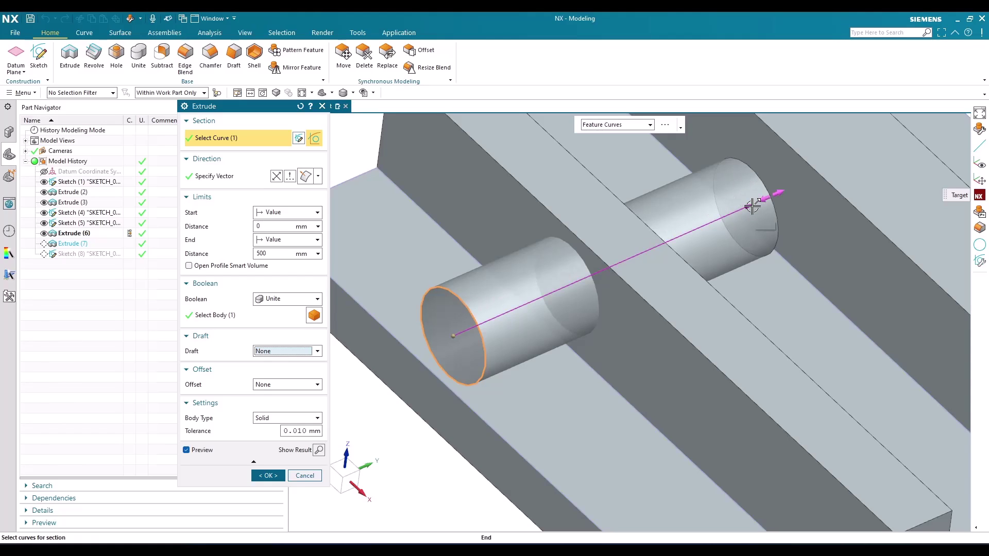
- Draft the cylinder extrude From Start Limit with an angle of 5°
left_click(286, 352)
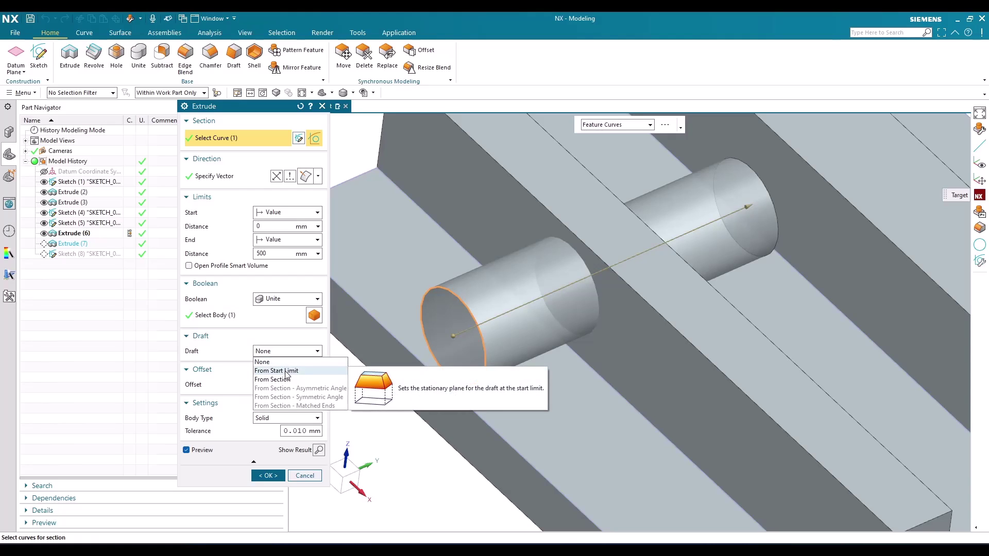
left_click(286, 370)
scroll(448, 320, "up", 3)
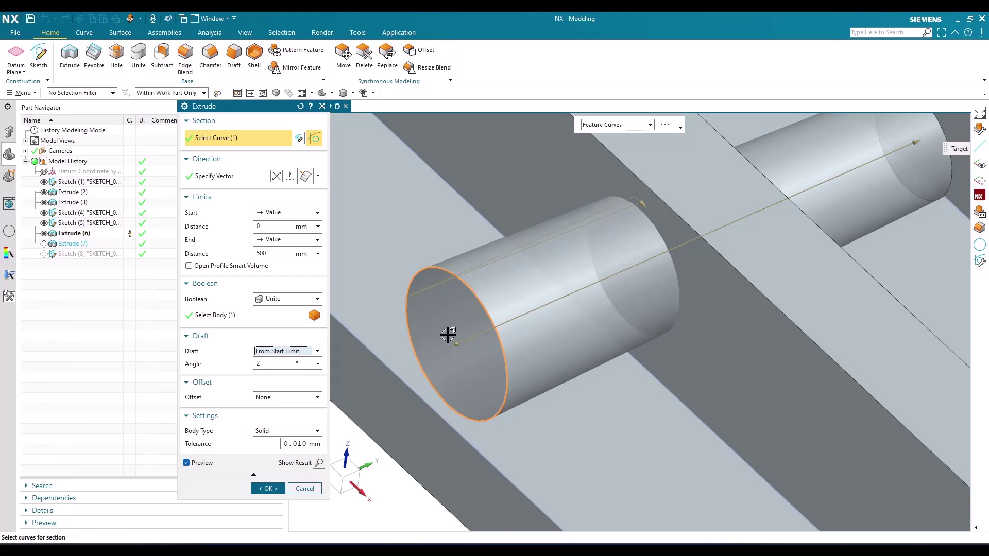
scroll(449, 337, "down", 2)
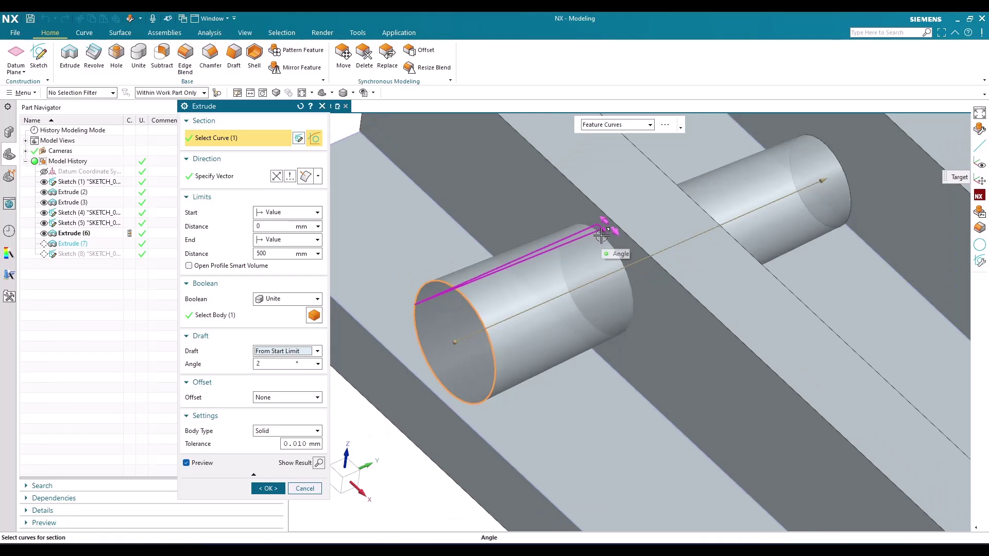
left_click(297, 365)
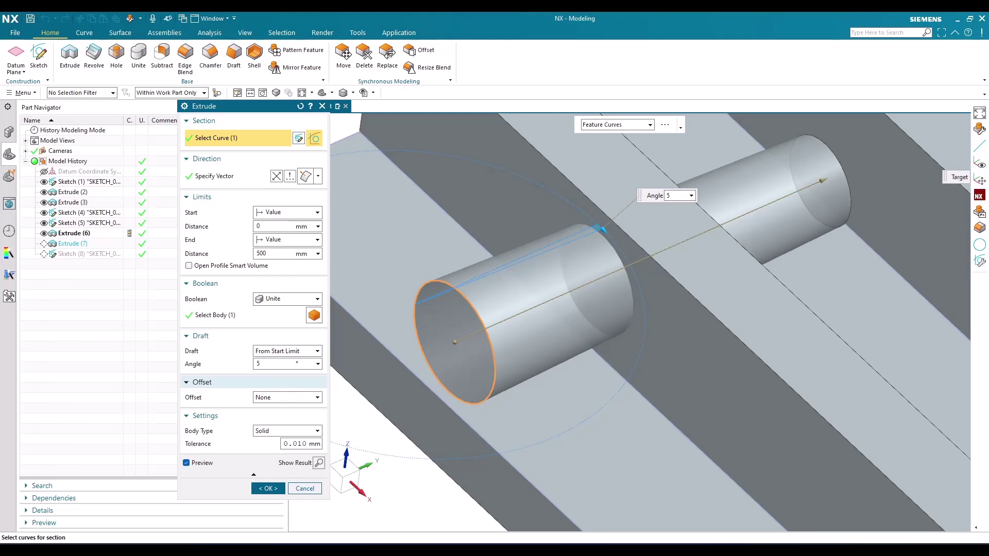
type("5")
key("Return")
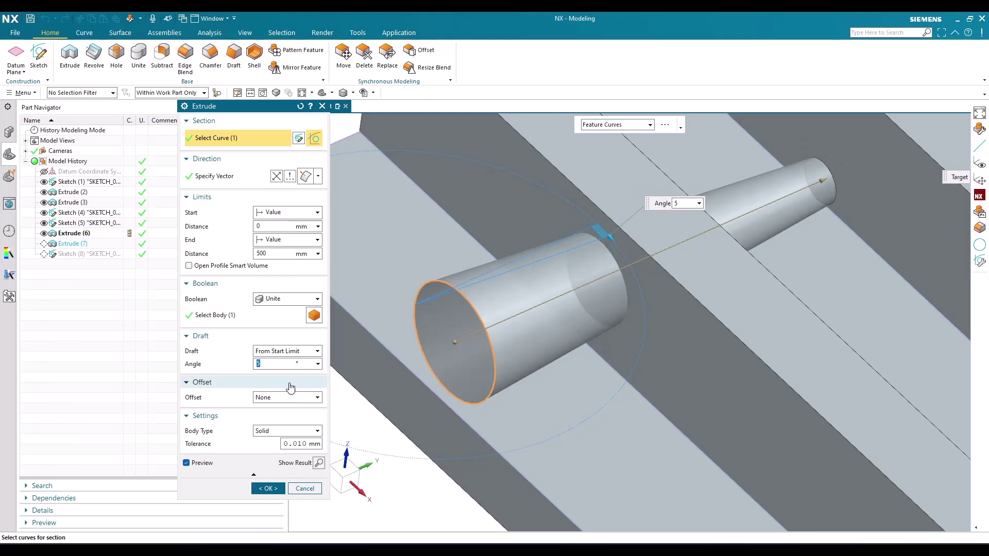
- Try the From Section draft on the cylinder, return it to From Start Limit and open the start distance for editing
left_click(287, 351)
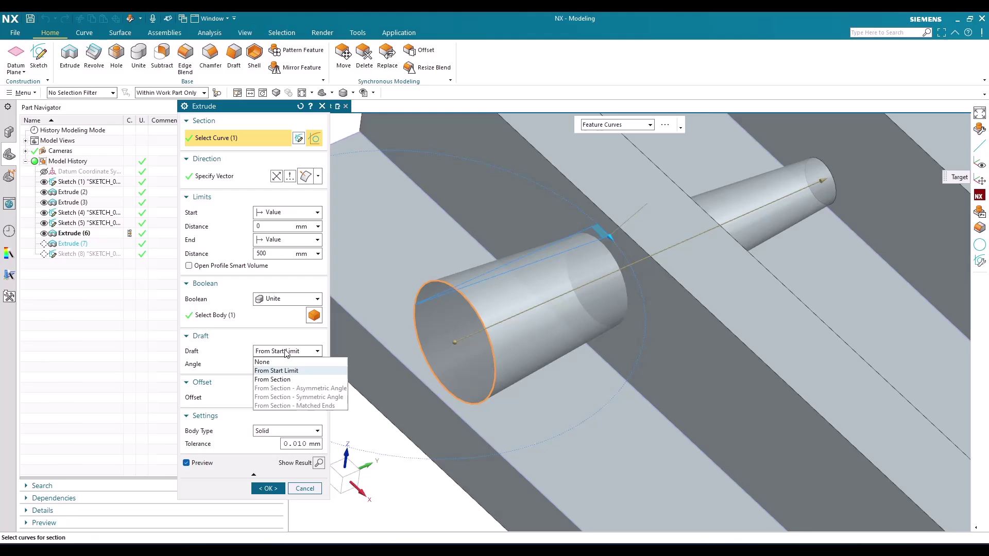
left_click(280, 380)
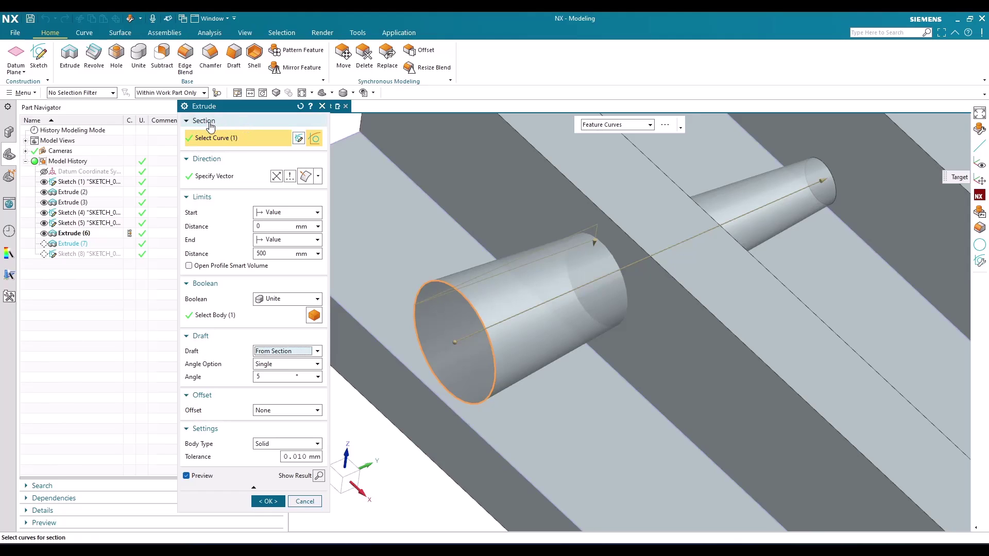
left_click(286, 351)
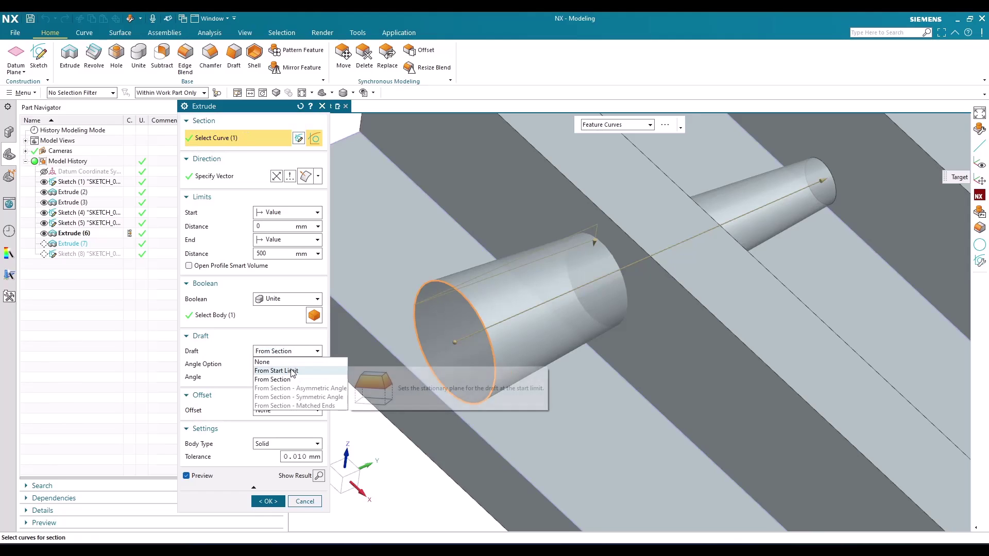
left_click(288, 369)
left_click(280, 226)
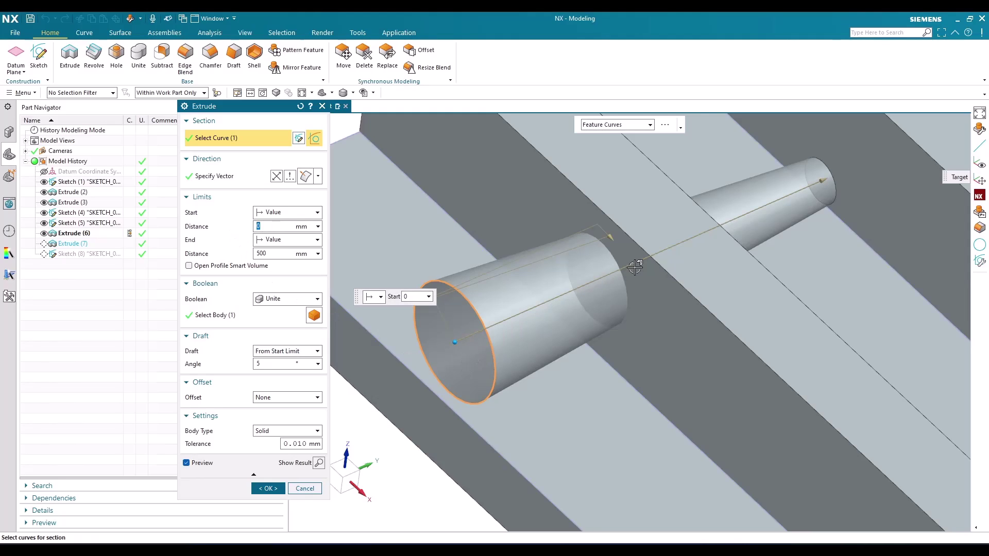
- Set the cylinder's draft to From Section with the Single angle option
left_click(272, 351)
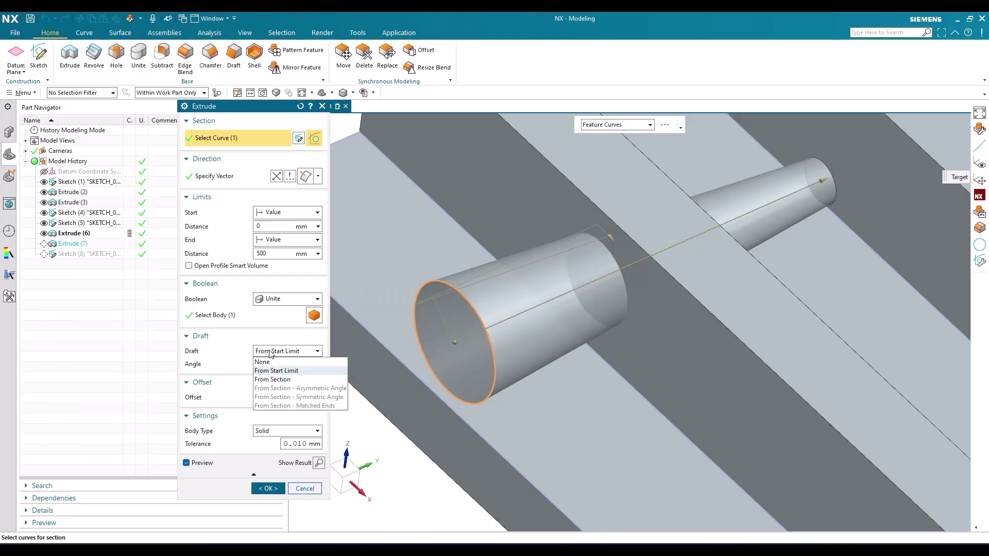
left_click(272, 379)
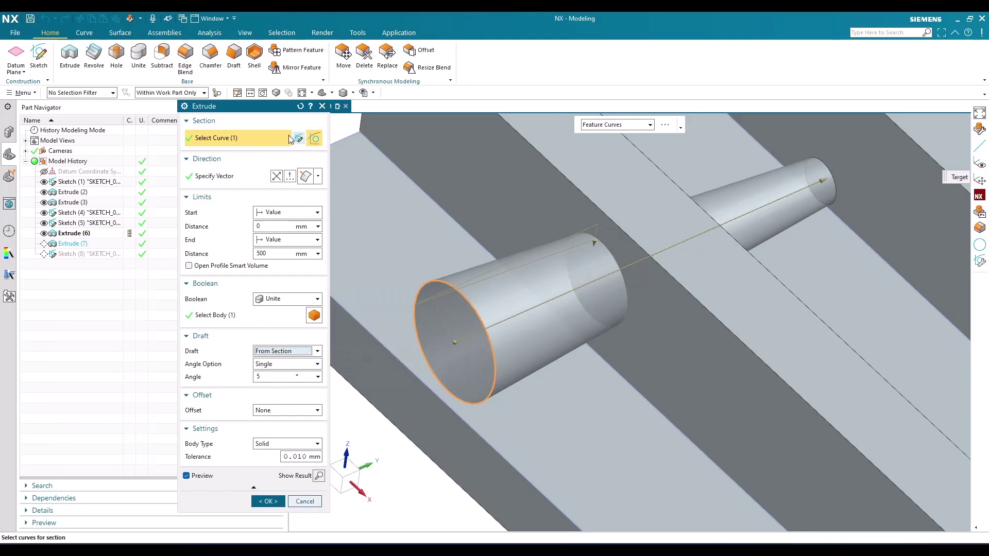
scroll(562, 282, "down", 2)
scroll(562, 282, "up", 3)
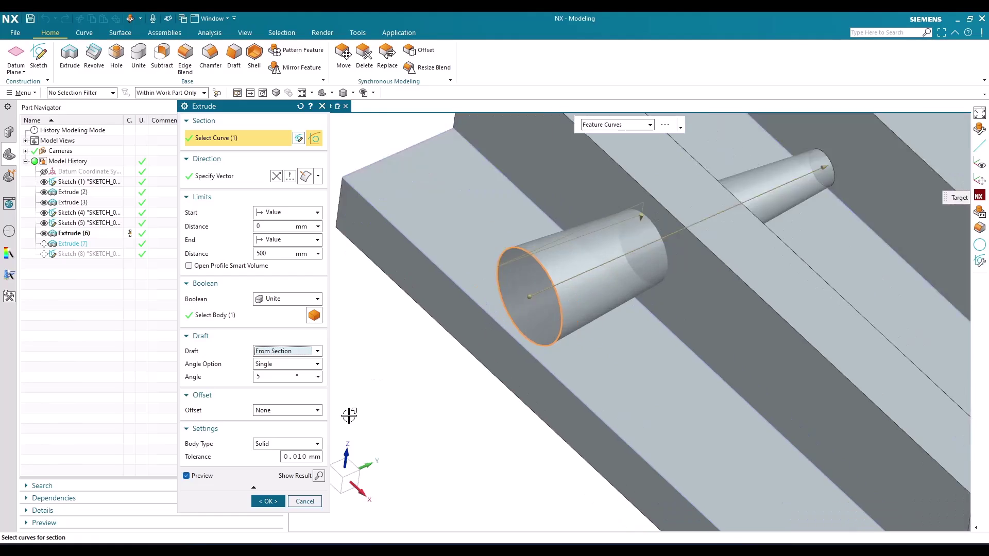
left_click(298, 364)
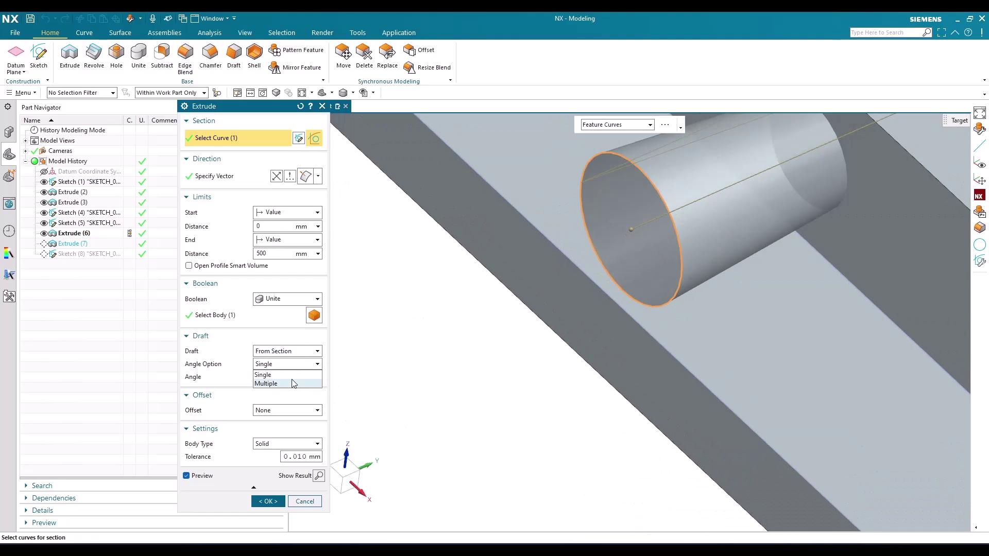
left_click(273, 375)
scroll(530, 336, "down", 2)
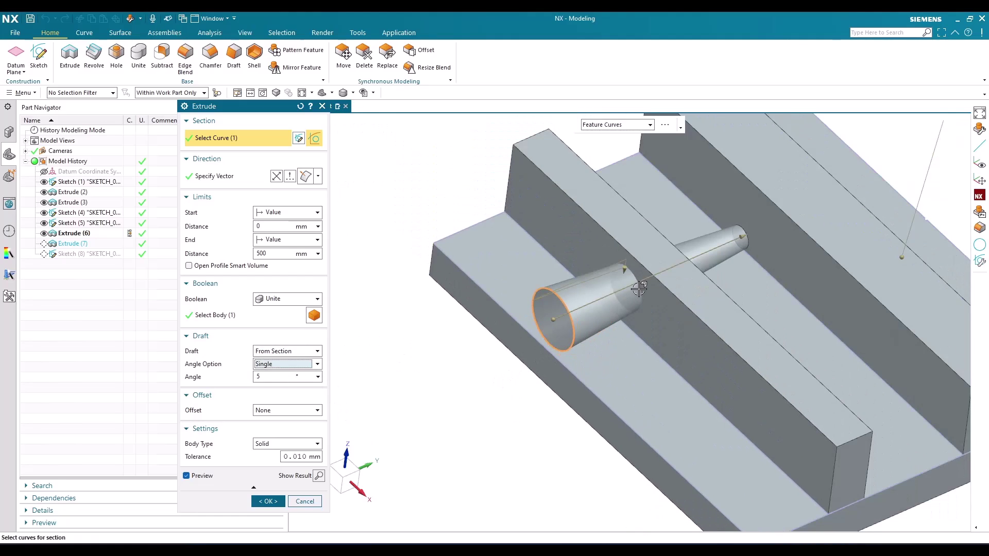
- Inspect the From Section draft on the cylinder and the offset types, and return the draft to None
scroll(595, 312, "up", 3)
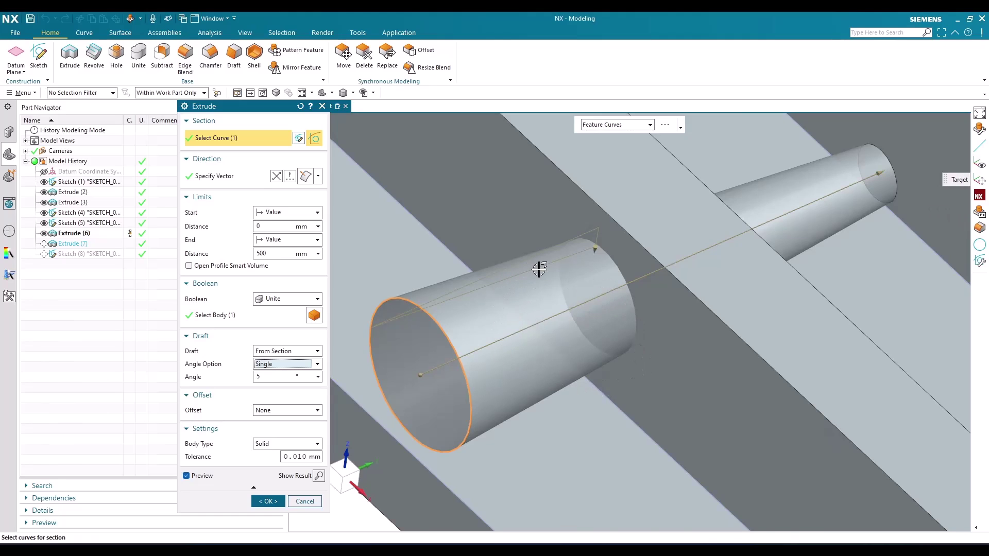
scroll(525, 301, "down", 3)
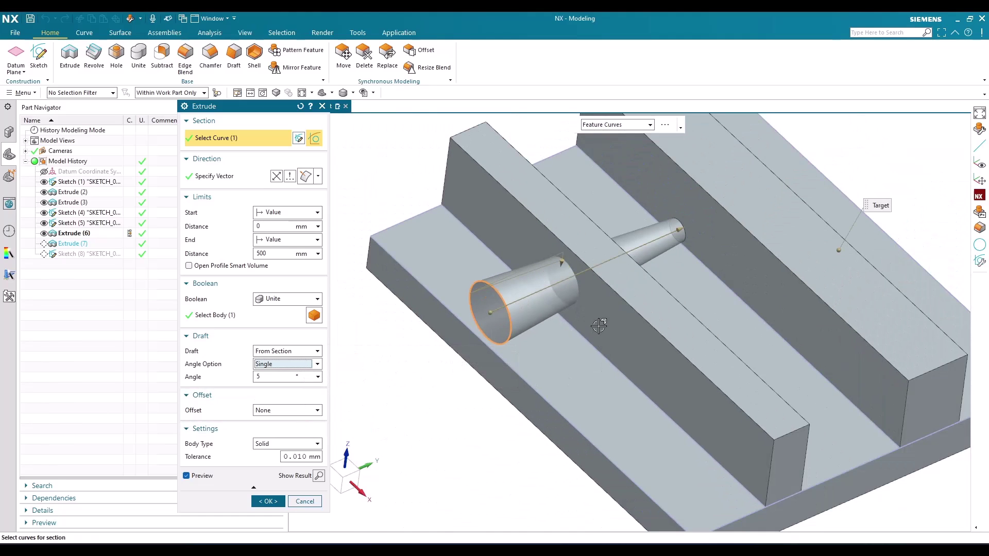
scroll(609, 434, "down", 2)
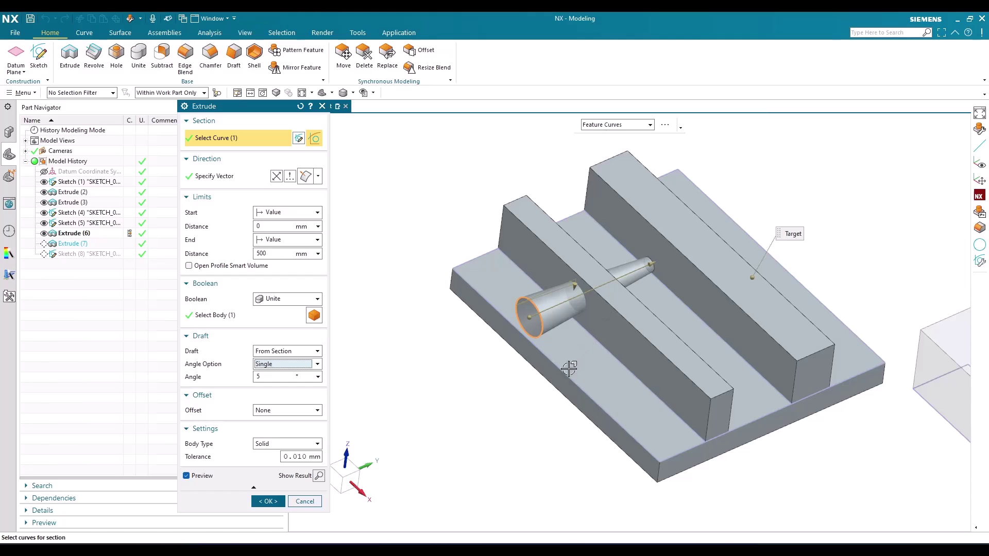
left_click(264, 367)
left_click(258, 376)
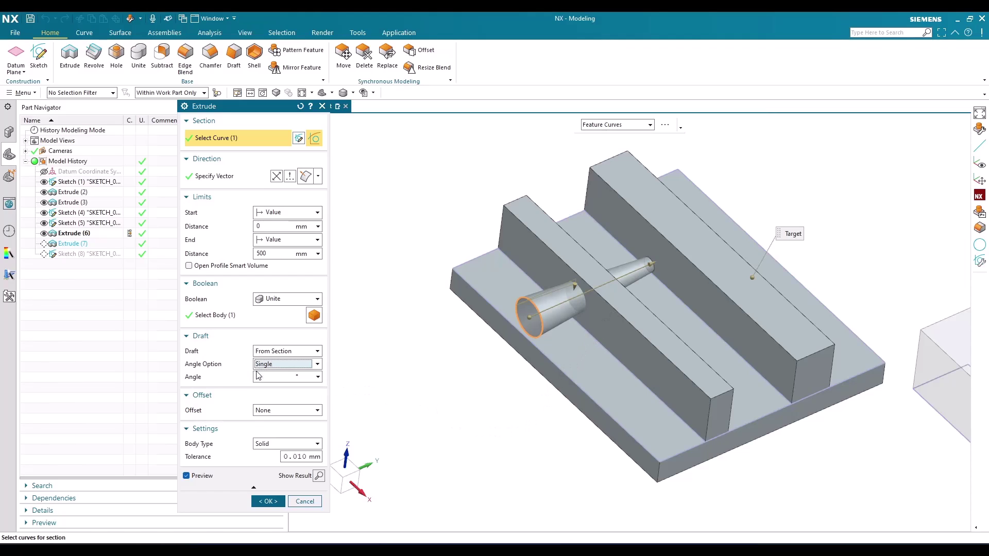
left_click(270, 411)
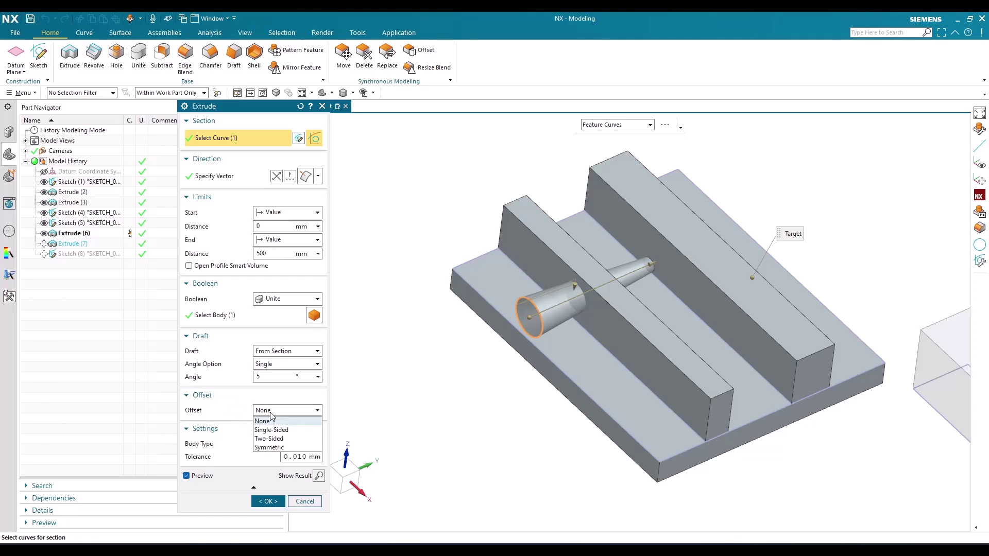
left_click(268, 420)
left_click(286, 351)
left_click(282, 360)
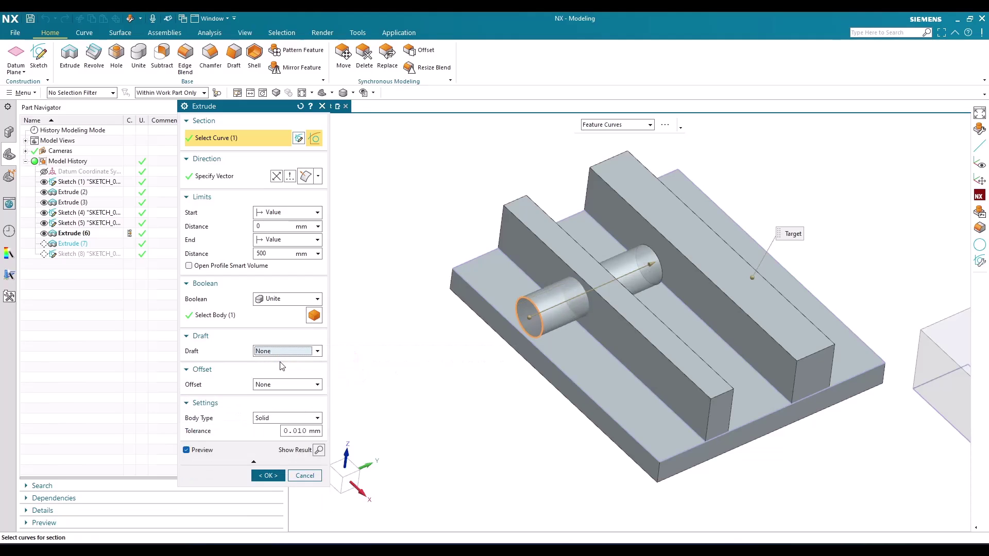
- Try a Single-Sided offset on the cylinder extrude and stretch its end value outward to about 19 mm
scroll(397, 364, "up", 5)
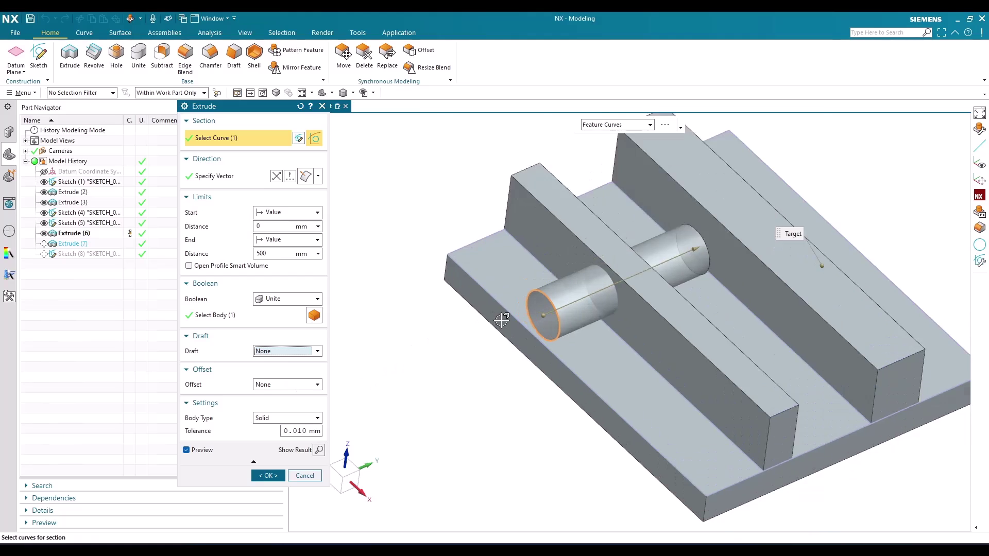
left_click(269, 387)
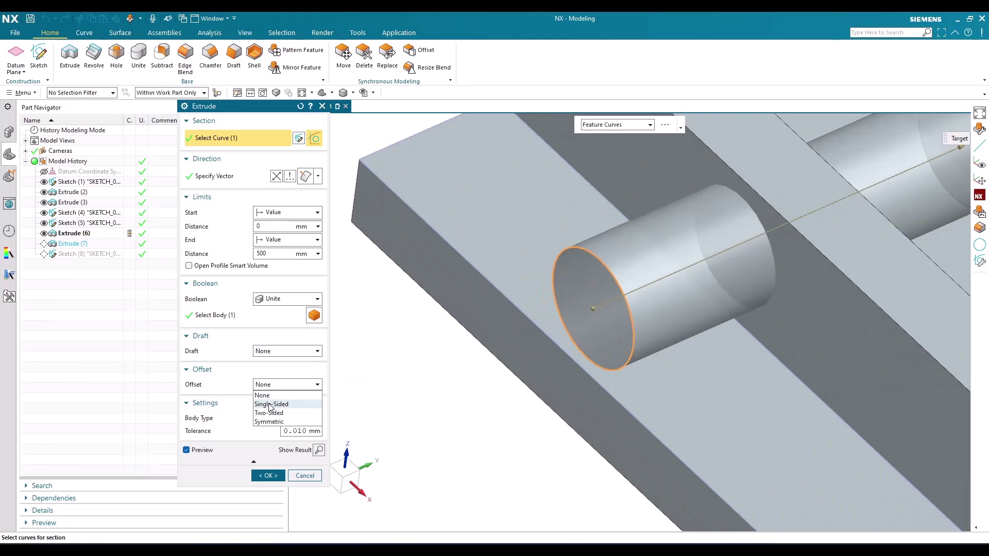
left_click(269, 404)
scroll(458, 442, "down", 2)
scroll(563, 300, "up", 7)
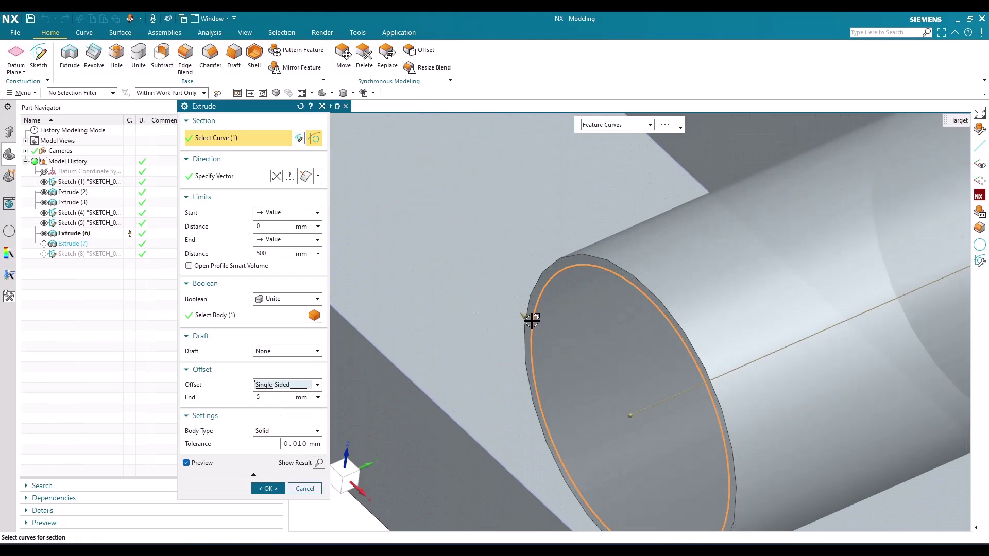
left_click_drag(532, 320, 500, 310)
- Try a Two-Sided offset on the cylinder extrude with the start value pulled inward to about -14 mm
left_click(284, 385)
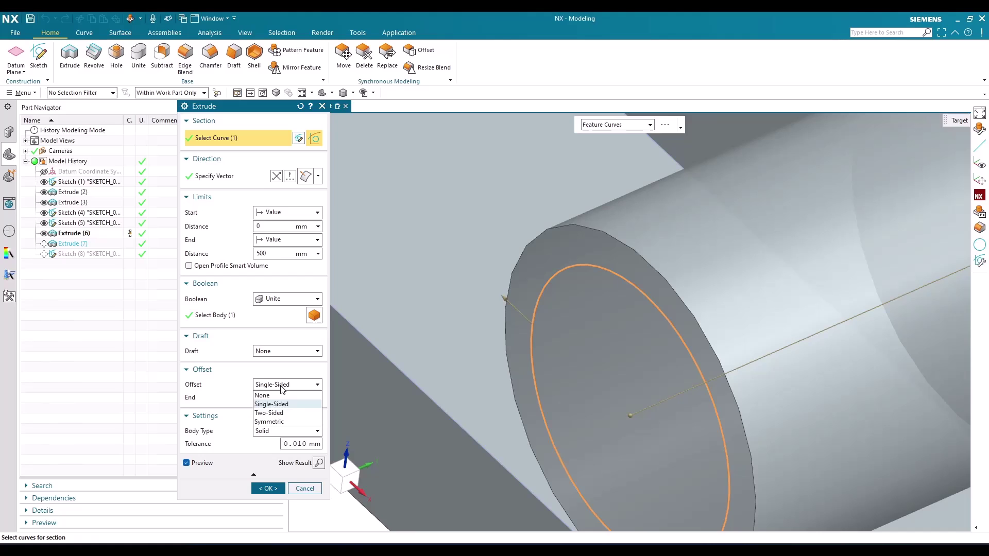
left_click(281, 414)
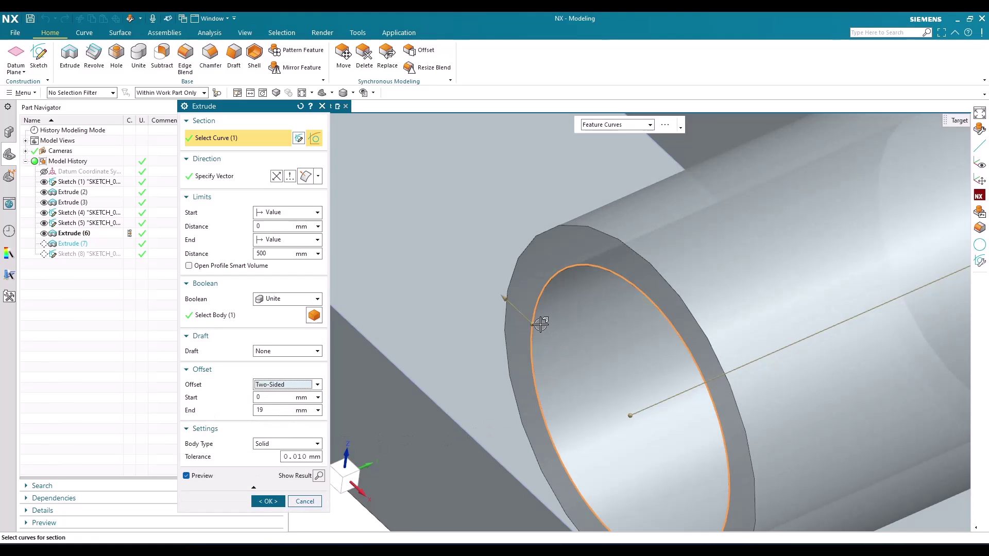
left_click_drag(538, 324, 551, 342)
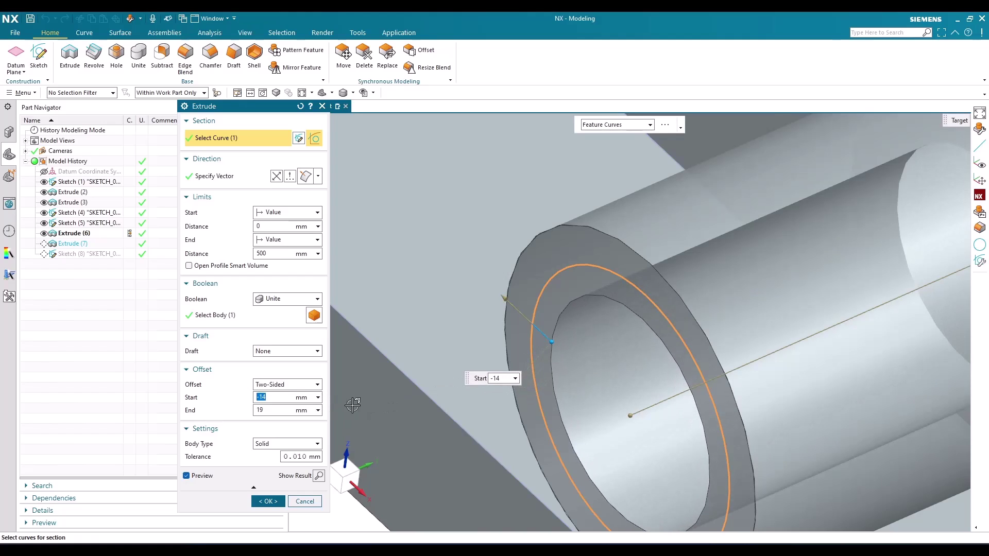
- Try a Symmetric offset on the cylinder extrude and examine the wall around the section circle
left_click(296, 384)
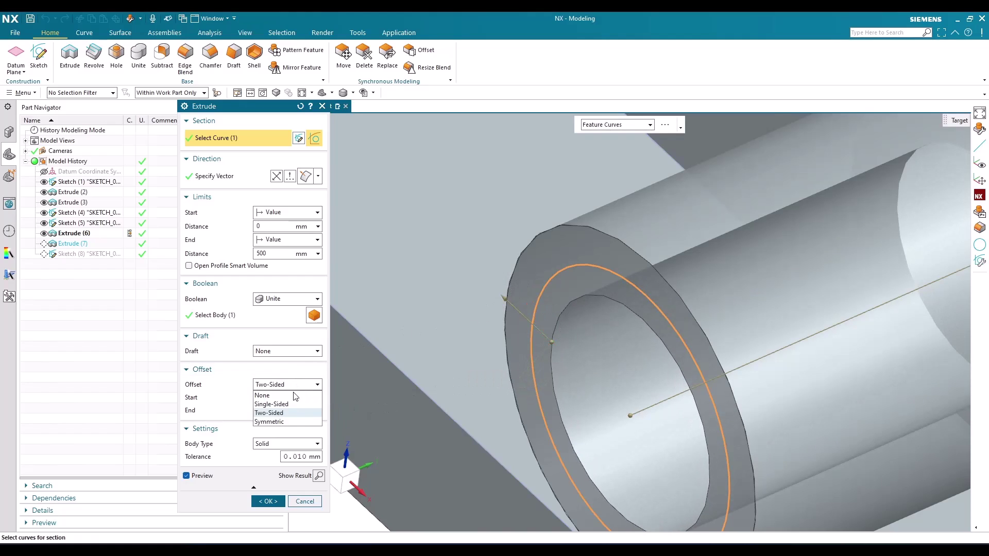
left_click(298, 422)
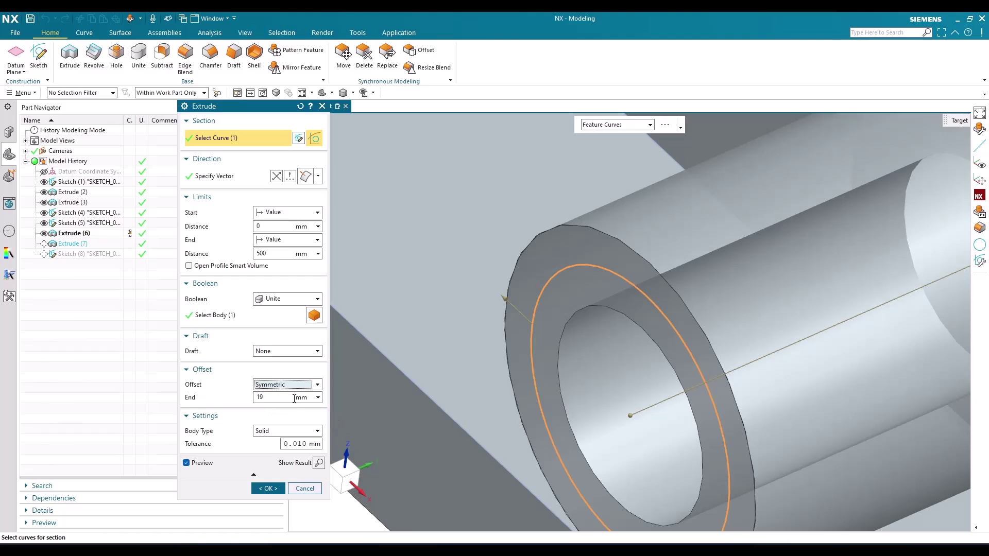
scroll(518, 335, "down", 4)
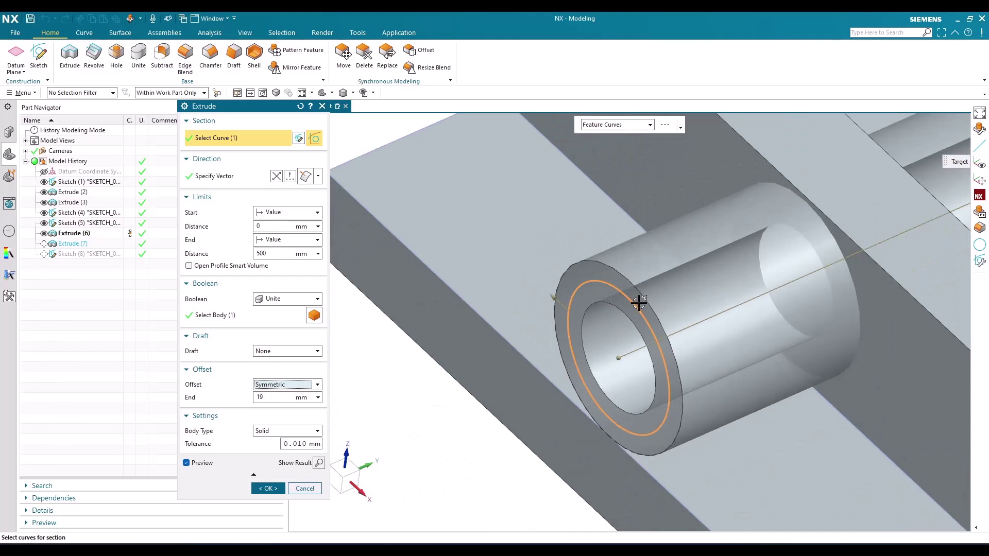
scroll(518, 335, "up", 3)
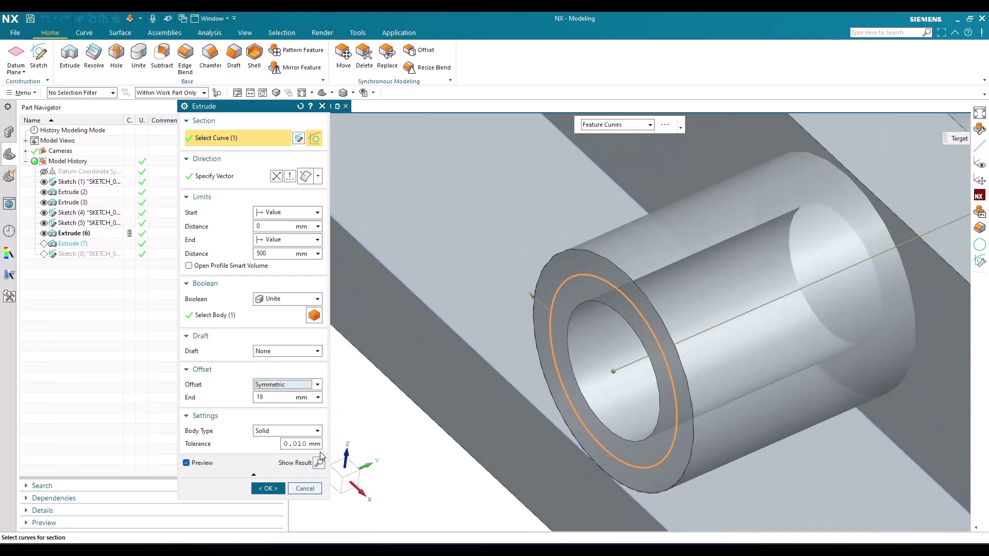
- Try the Sheet body type on the cylinder extrude and set its offset back to None
left_click(273, 432)
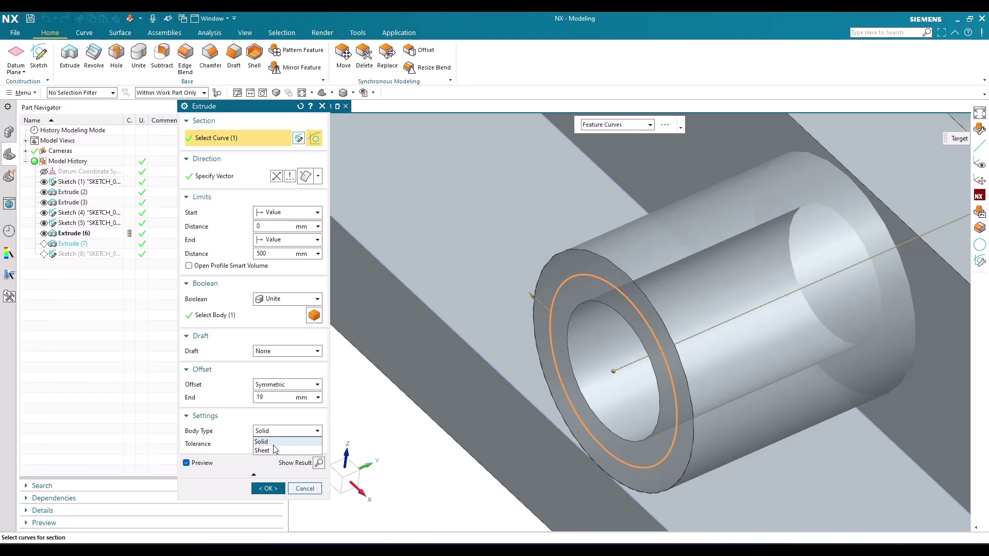
left_click(262, 451)
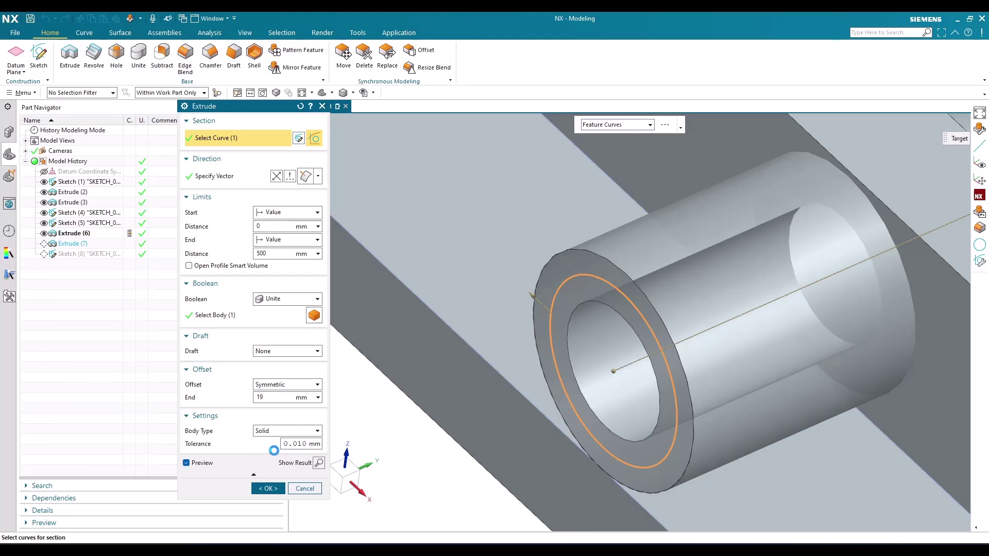
left_click(290, 387)
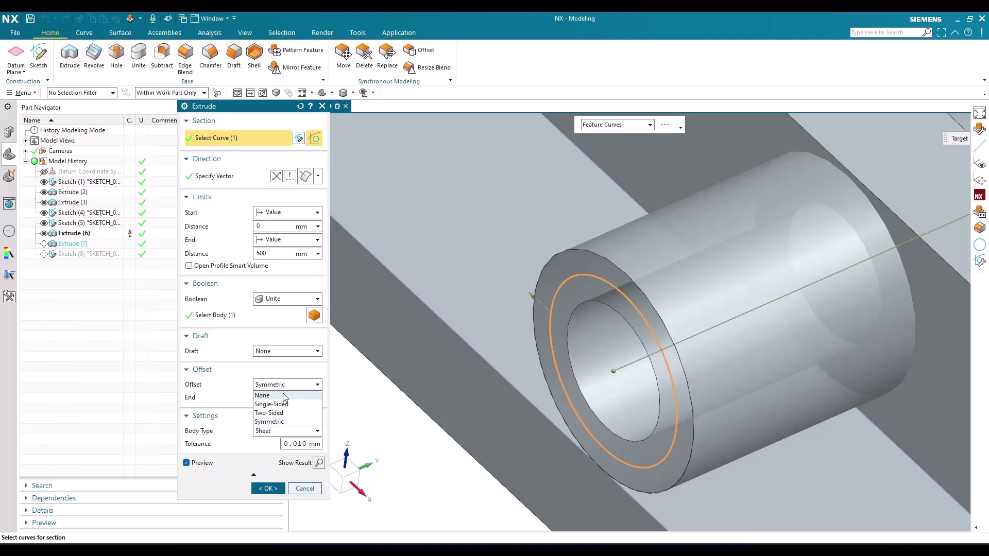
left_click(284, 397)
scroll(602, 312, "down", 2)
mouse_move(603, 312)
middle_mouse_down()
mouse_move(679, 319)
mouse_move(695, 302)
mouse_move(611, 311)
middle_mouse_up()
- Return the cylinder extrude's body type to Solid and confirm the feature
left_click(288, 418)
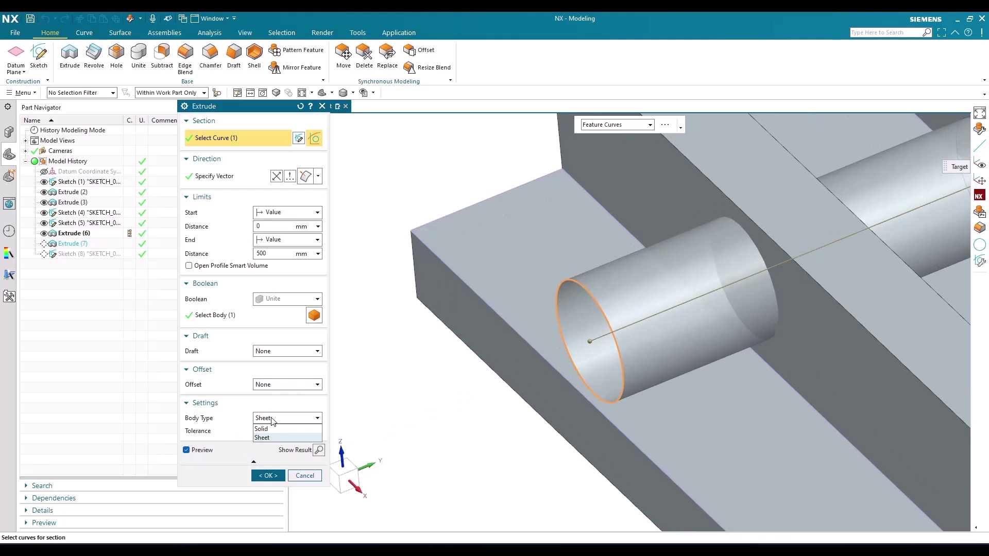
left_click(270, 430)
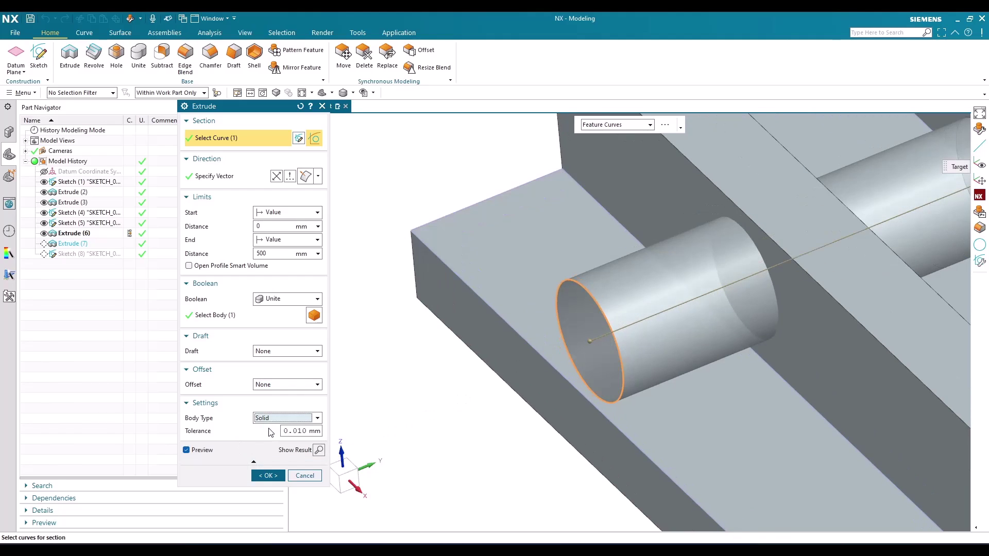
left_click(268, 475)
- Reopen the cylinder extrude for editing and review the available end limit types, keeping Value
middle_click_drag(434, 433, 629, 302)
double_click(532, 313)
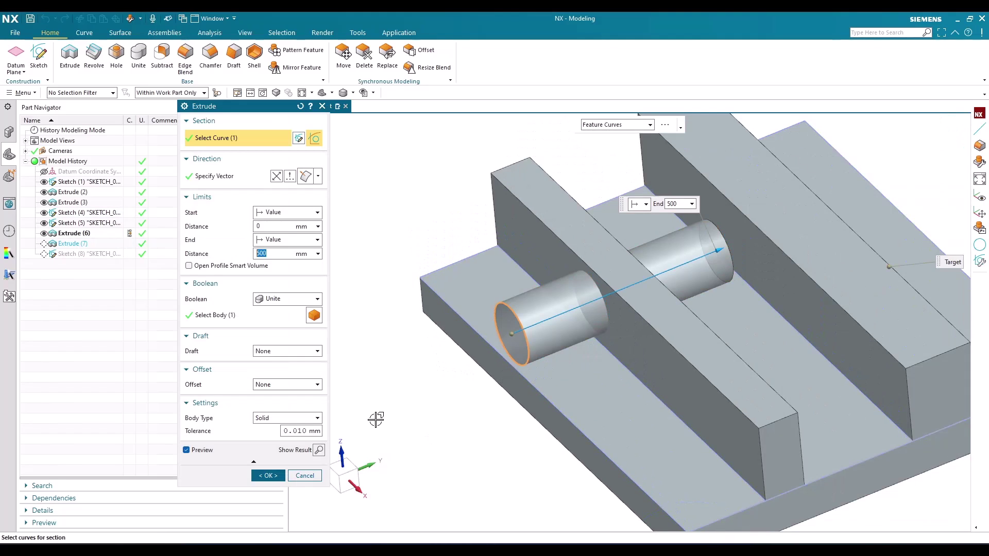
left_click(317, 239)
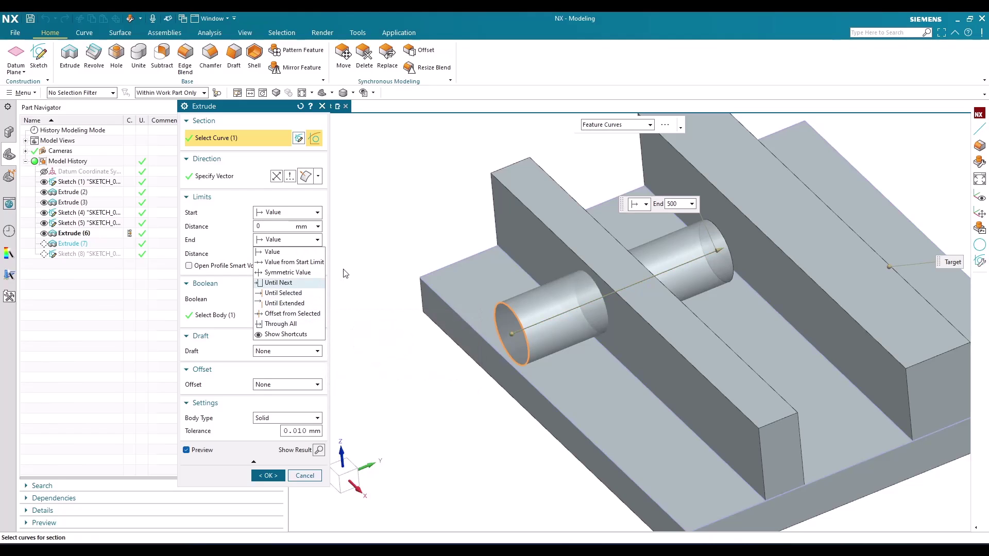
left_click(242, 254)
left_click(270, 240)
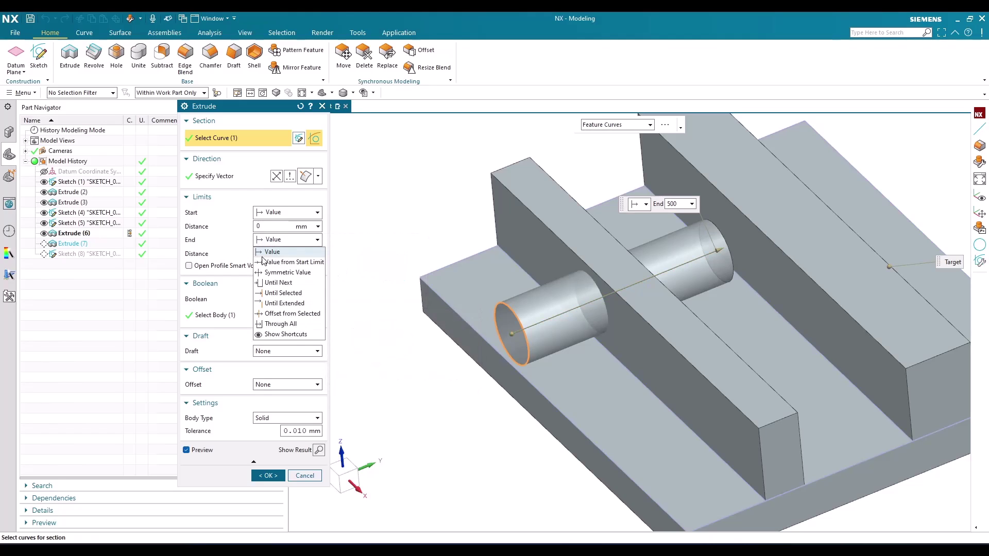
left_click(248, 317)
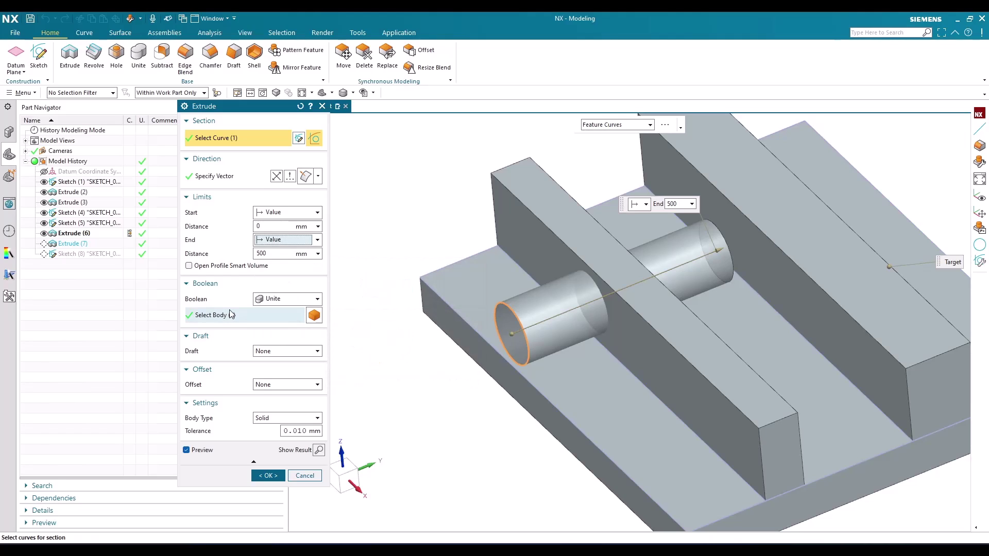